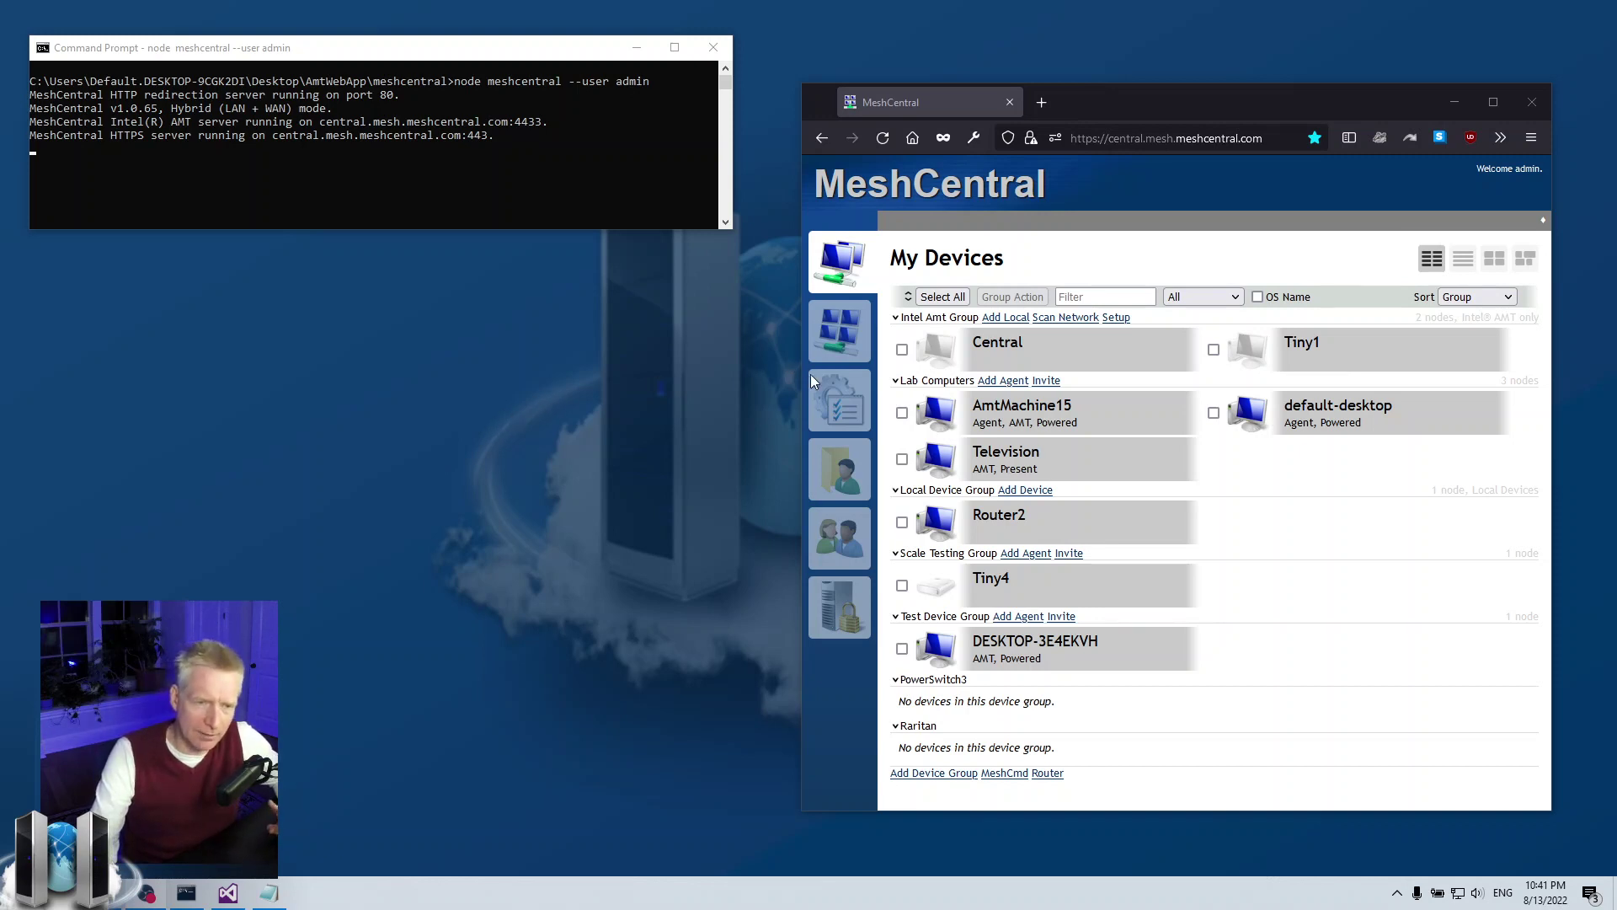
- Browse the Lab Computers agent install options (mobile, MeshCentral Assistant, Windows), then close them
{"action": "left_click", "coordinate": [1000, 383]}
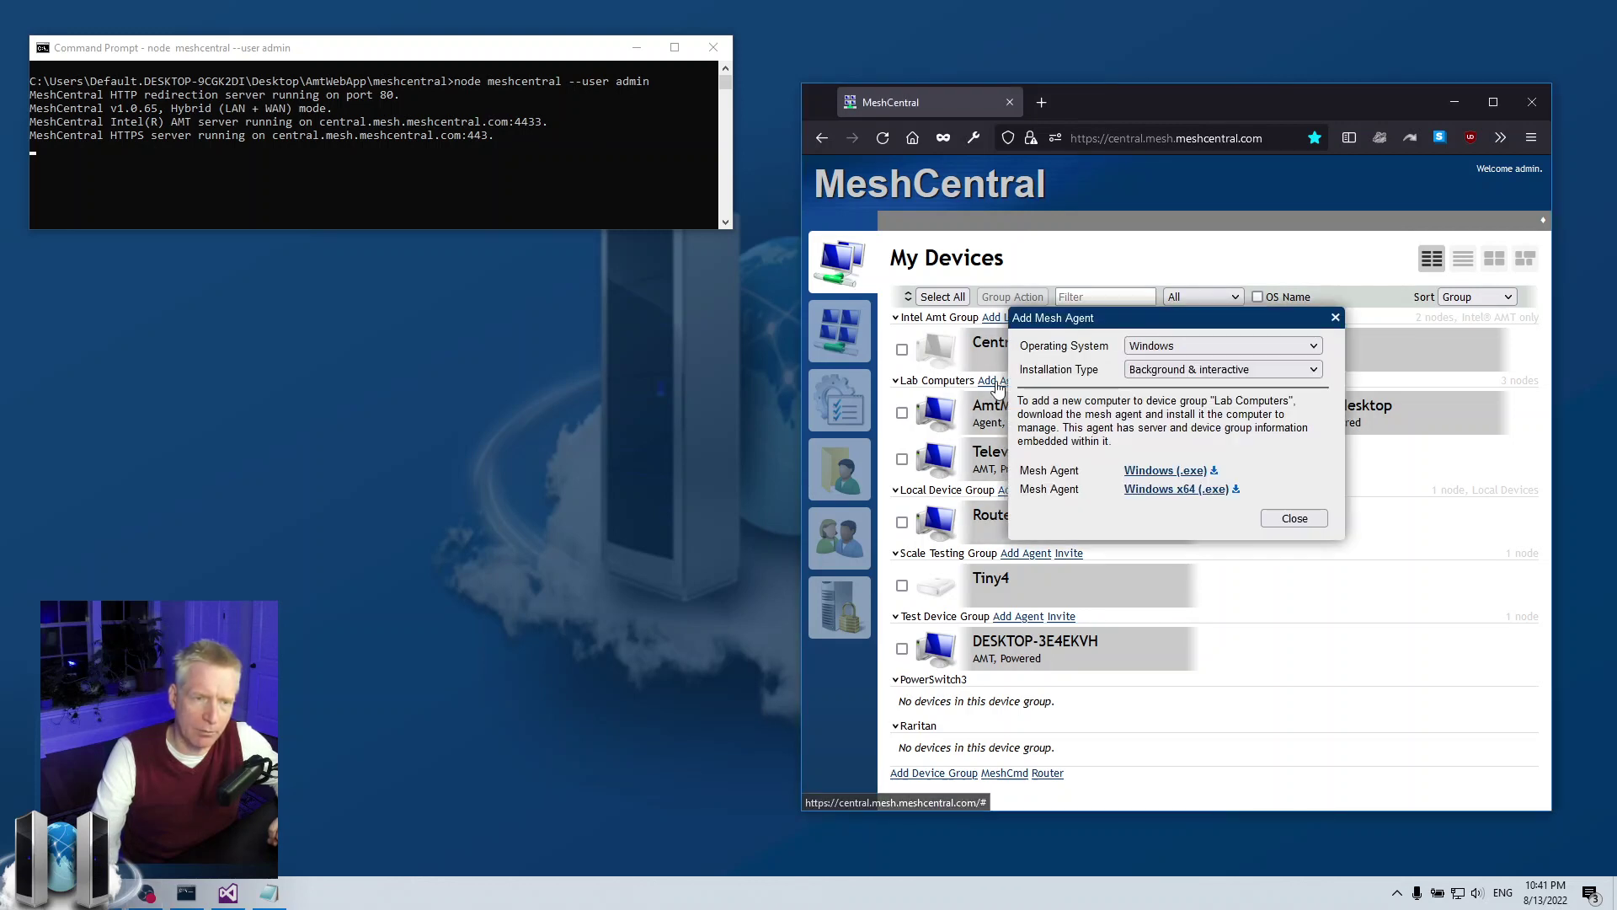
{"action": "left_click", "coordinate": [1195, 348]}
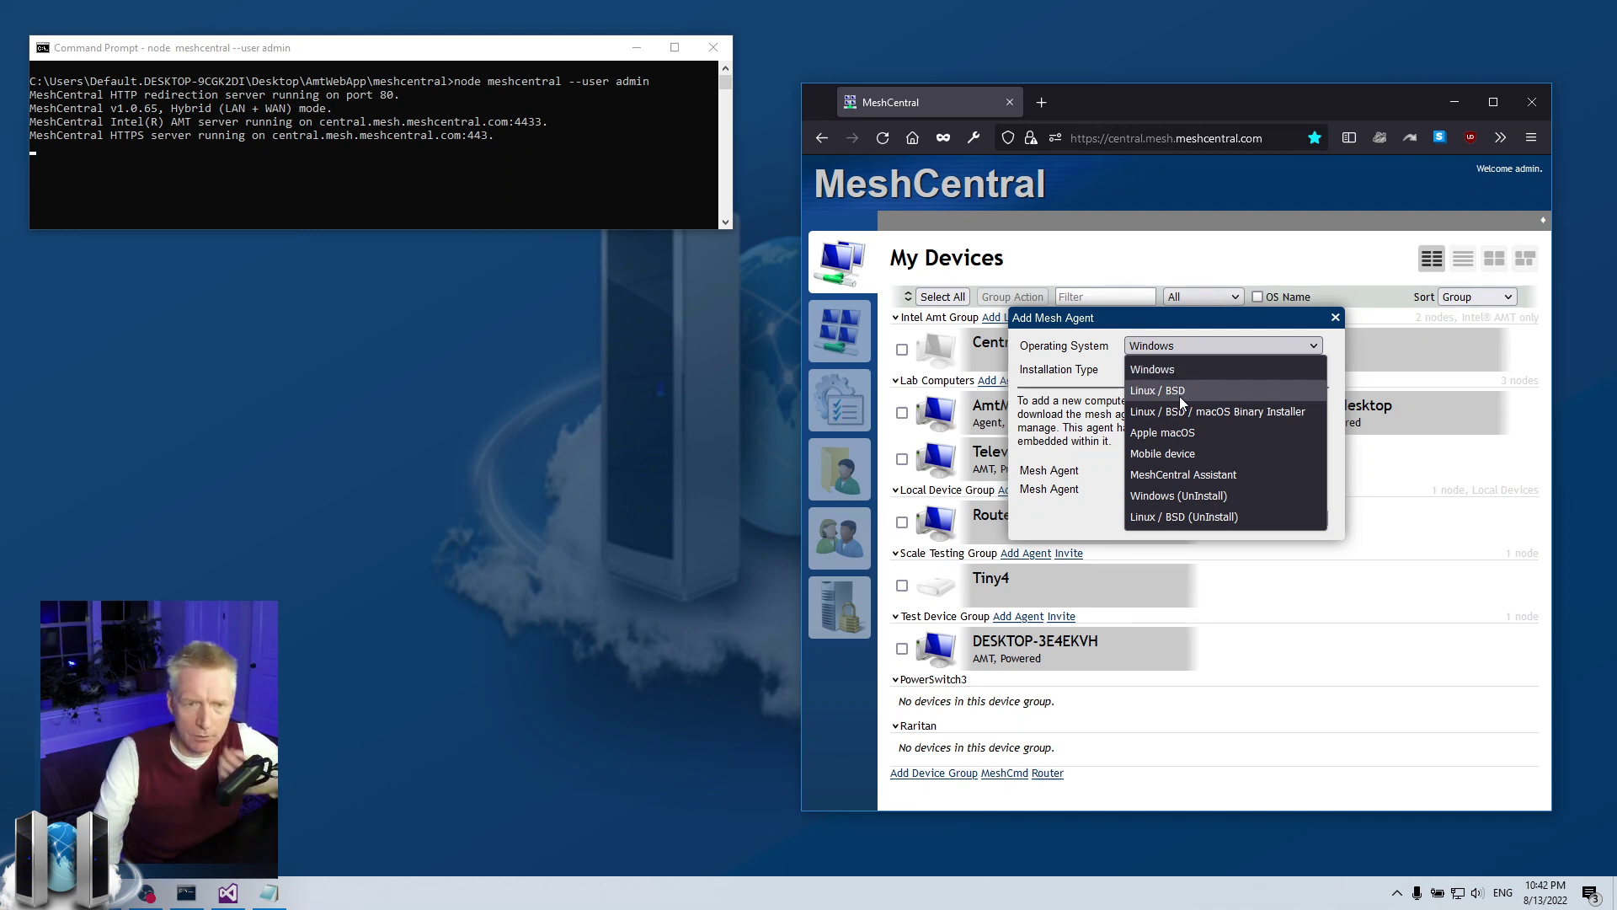
{"action": "left_click", "coordinate": [1169, 455]}
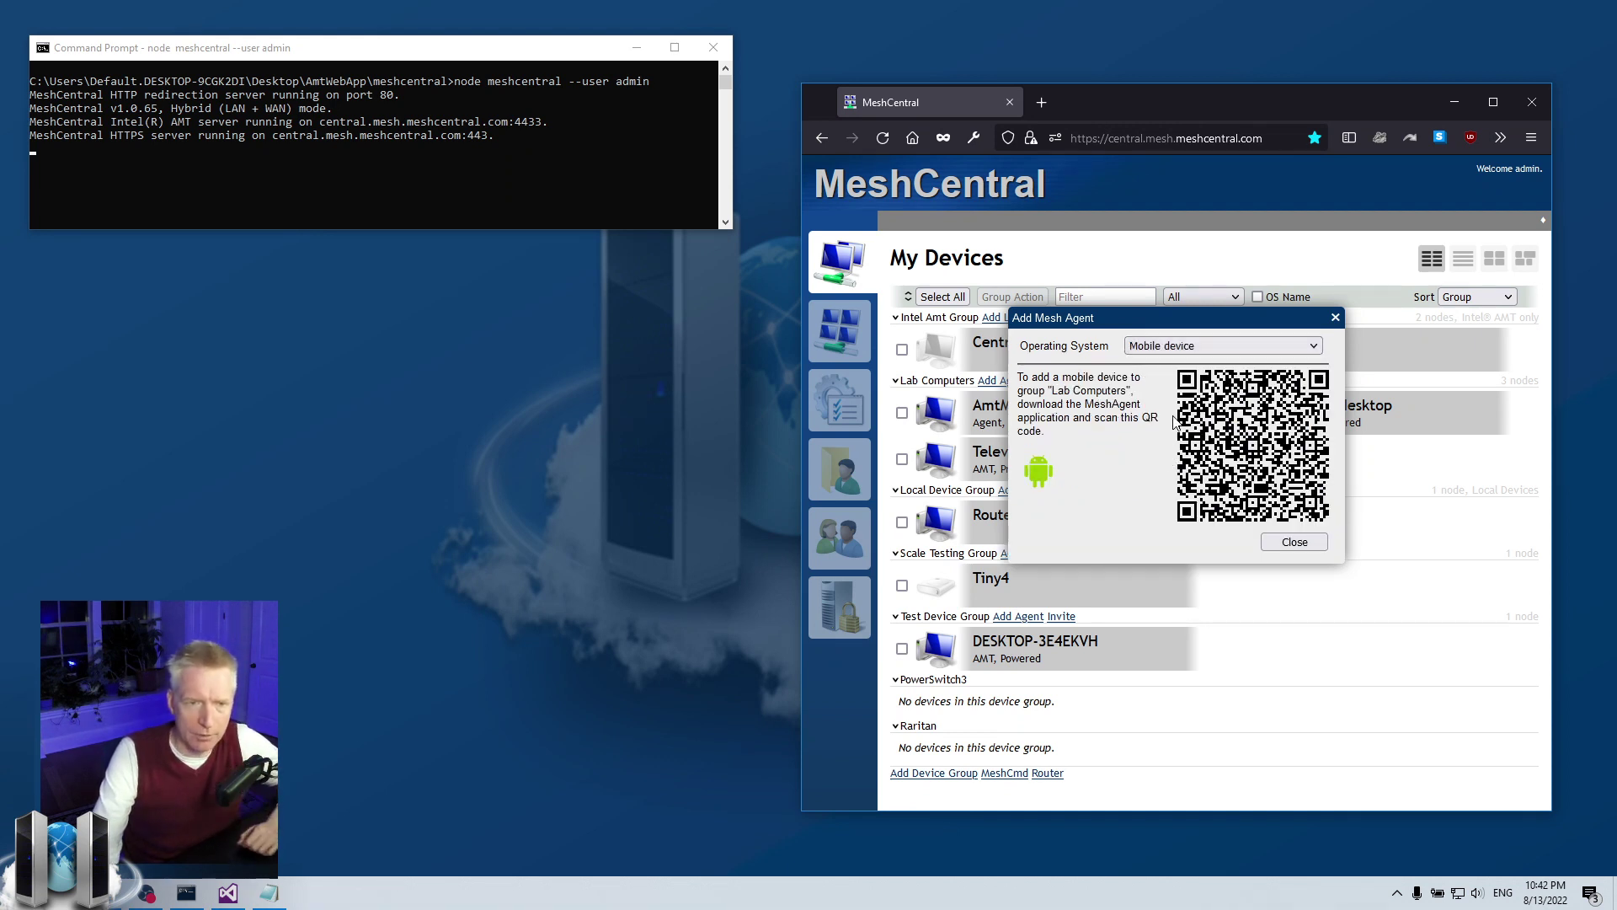
{"action": "left_click", "coordinate": [1188, 347]}
{"action": "left_click", "coordinate": [1184, 475]}
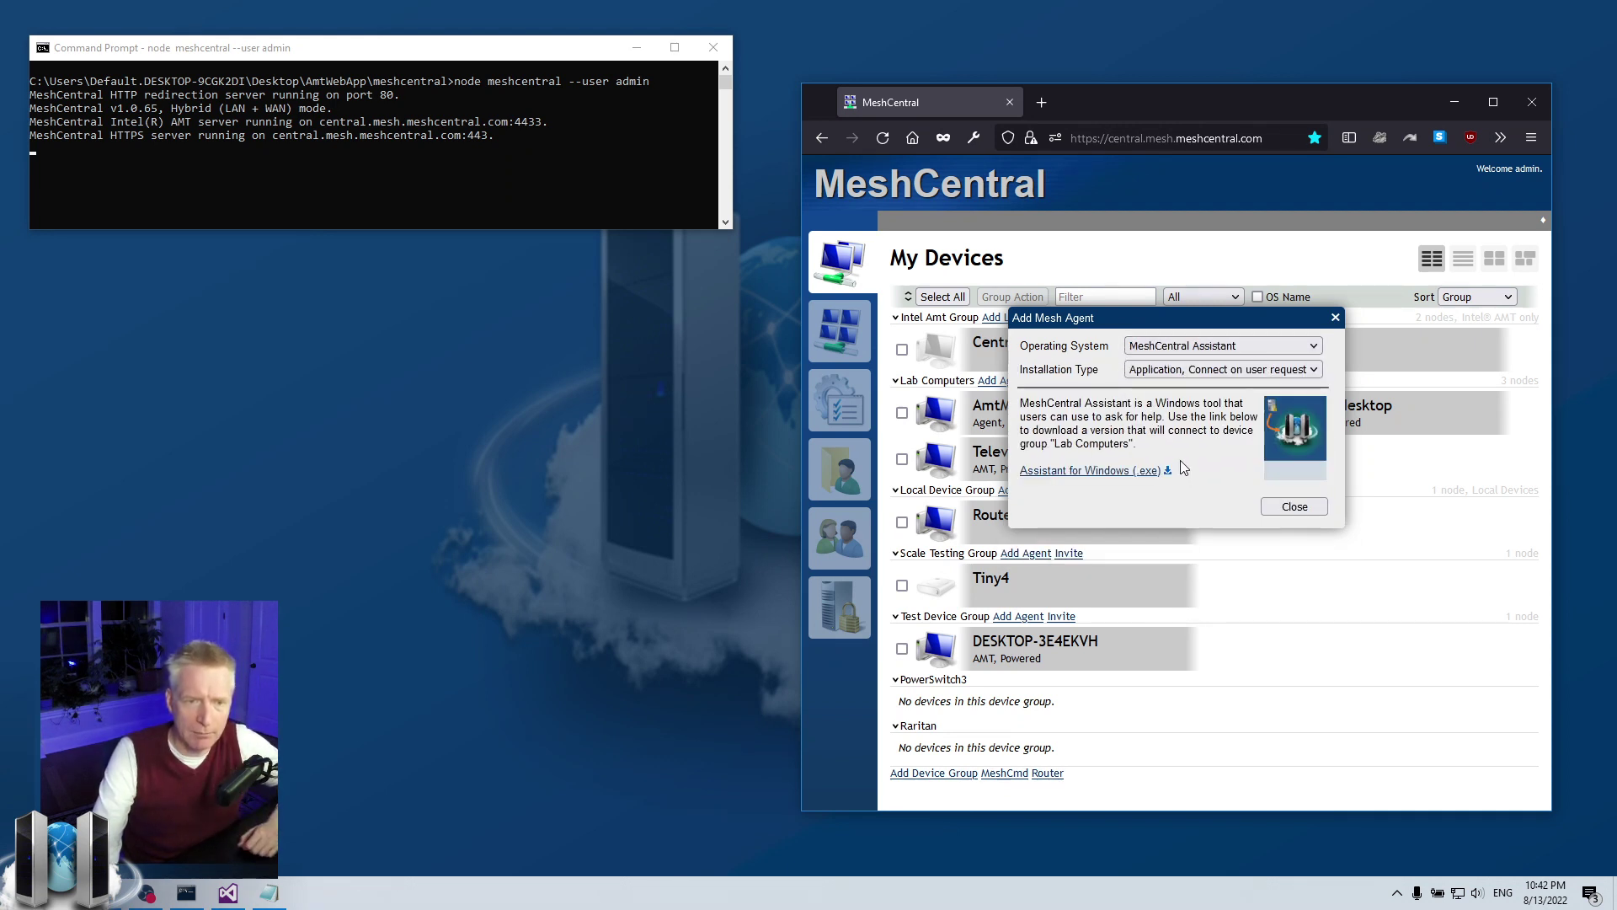
{"action": "left_click", "coordinate": [1163, 369]}
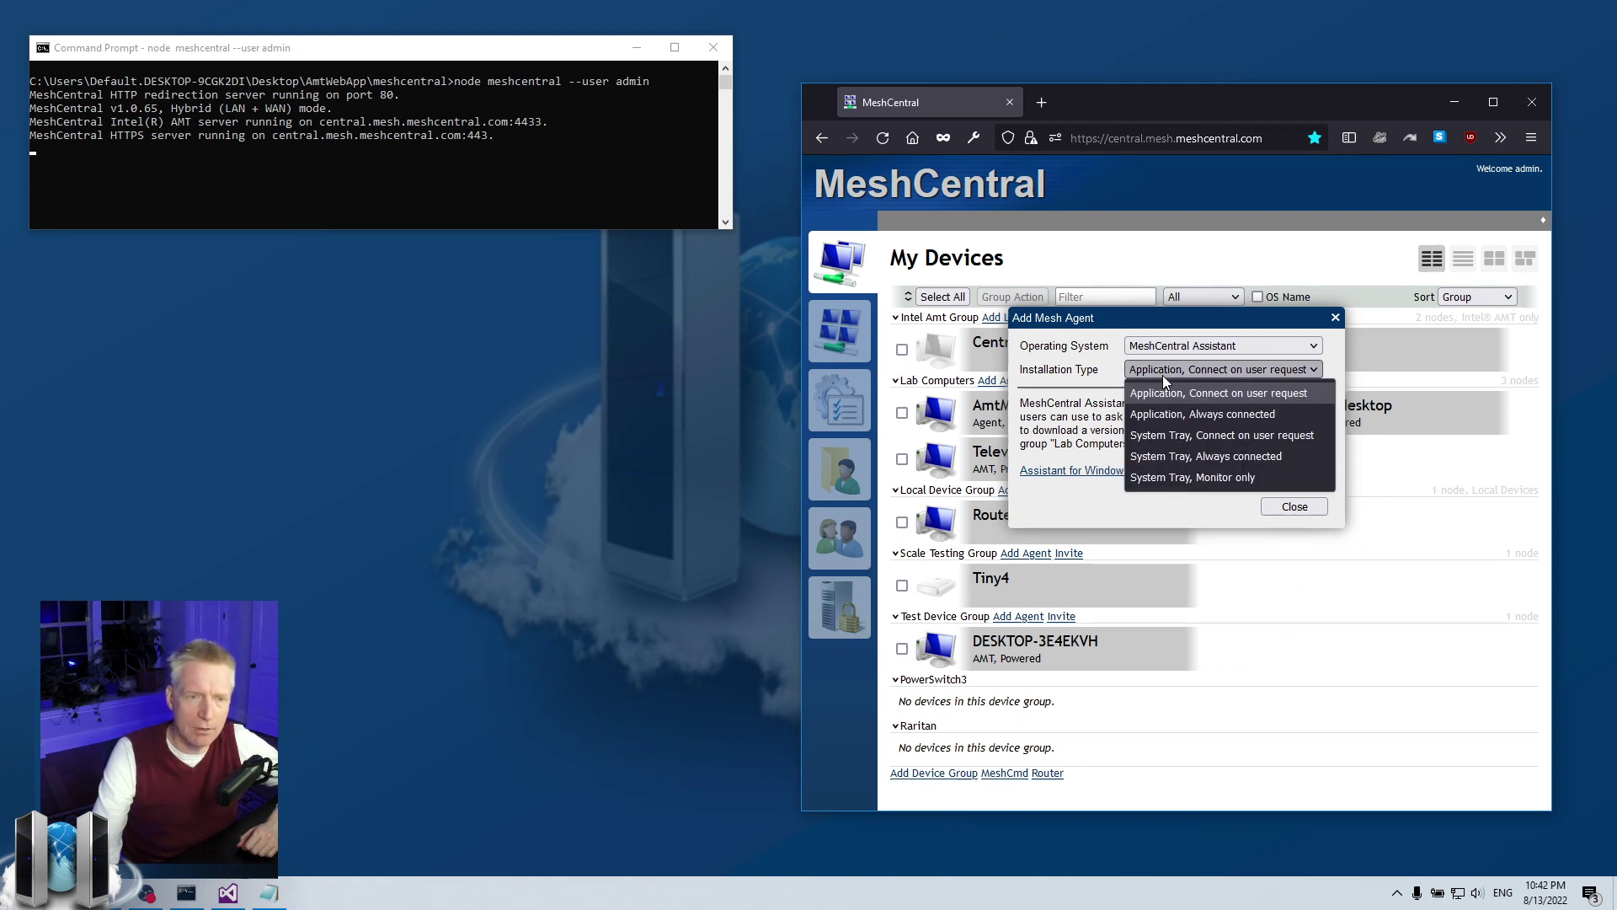
{"action": "left_click", "coordinate": [1159, 349]}
{"action": "left_click", "coordinate": [1159, 349]}
{"action": "left_click", "coordinate": [1161, 369]}
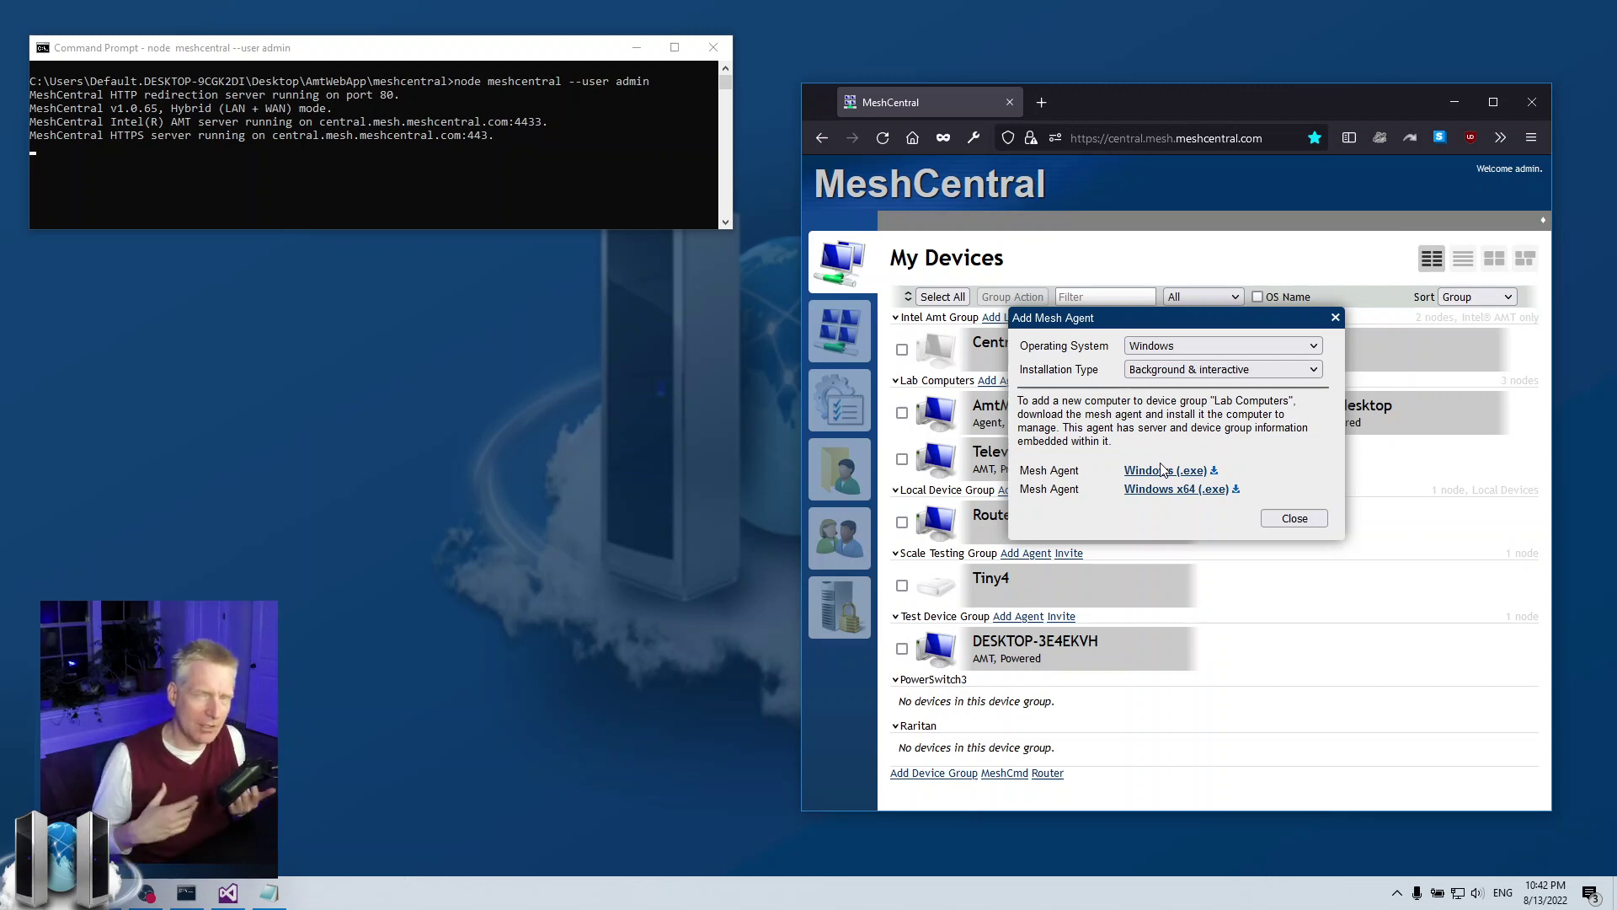
{"action": "left_click", "coordinate": [1294, 518]}
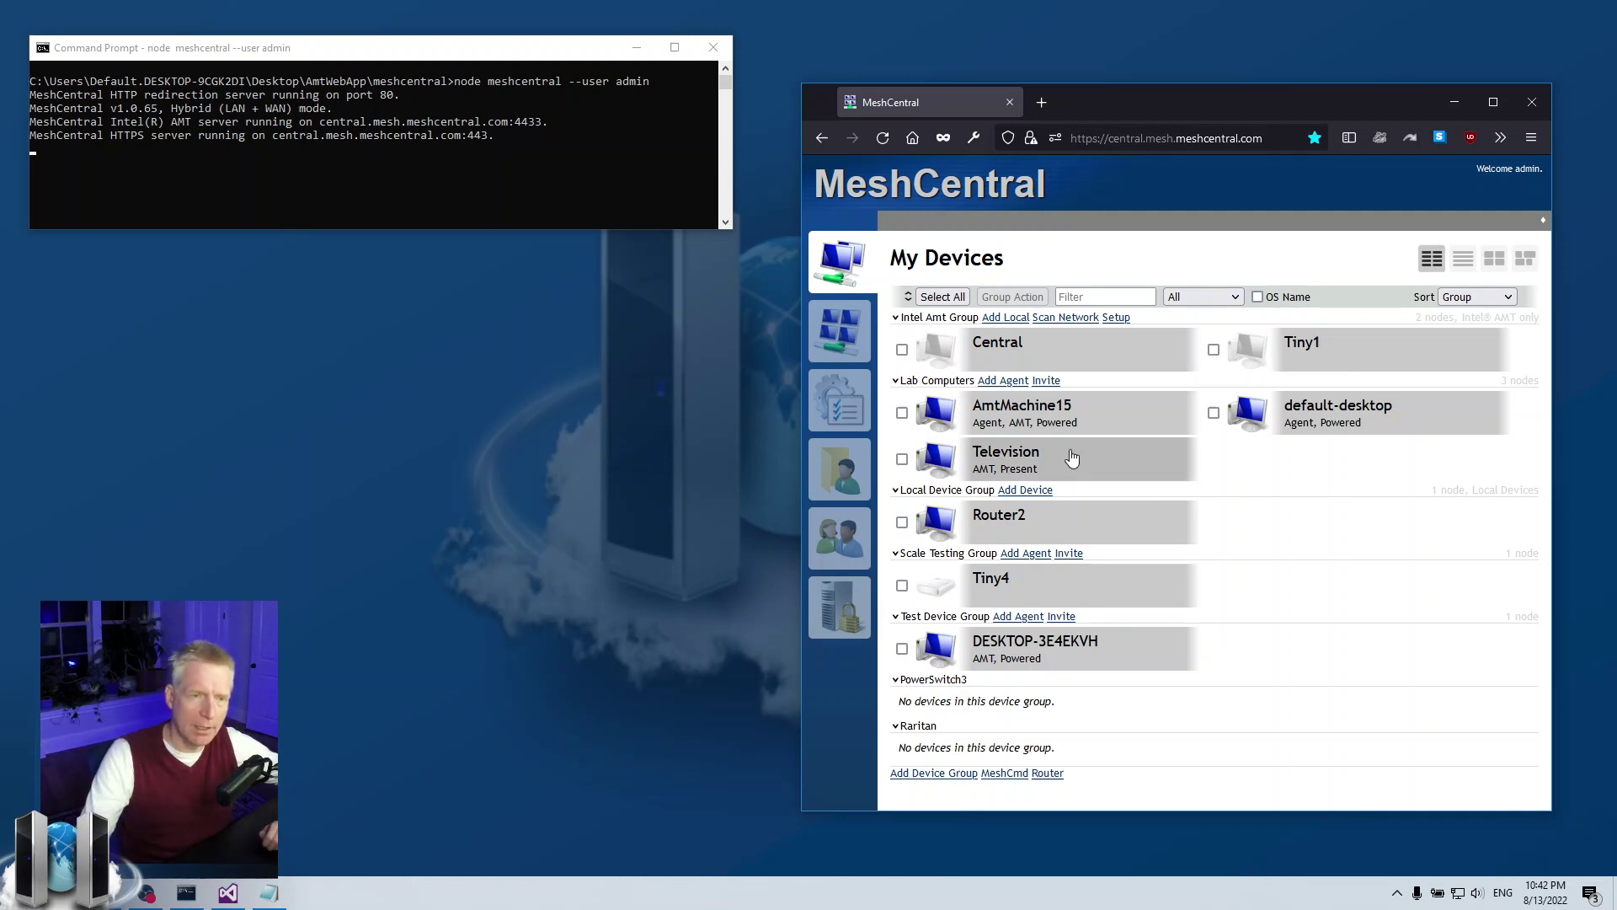
- Set the Lab Computers invitation to 8 hours, Windows MeshAgent, and Interactive only installation
{"action": "left_click", "coordinate": [1044, 380]}
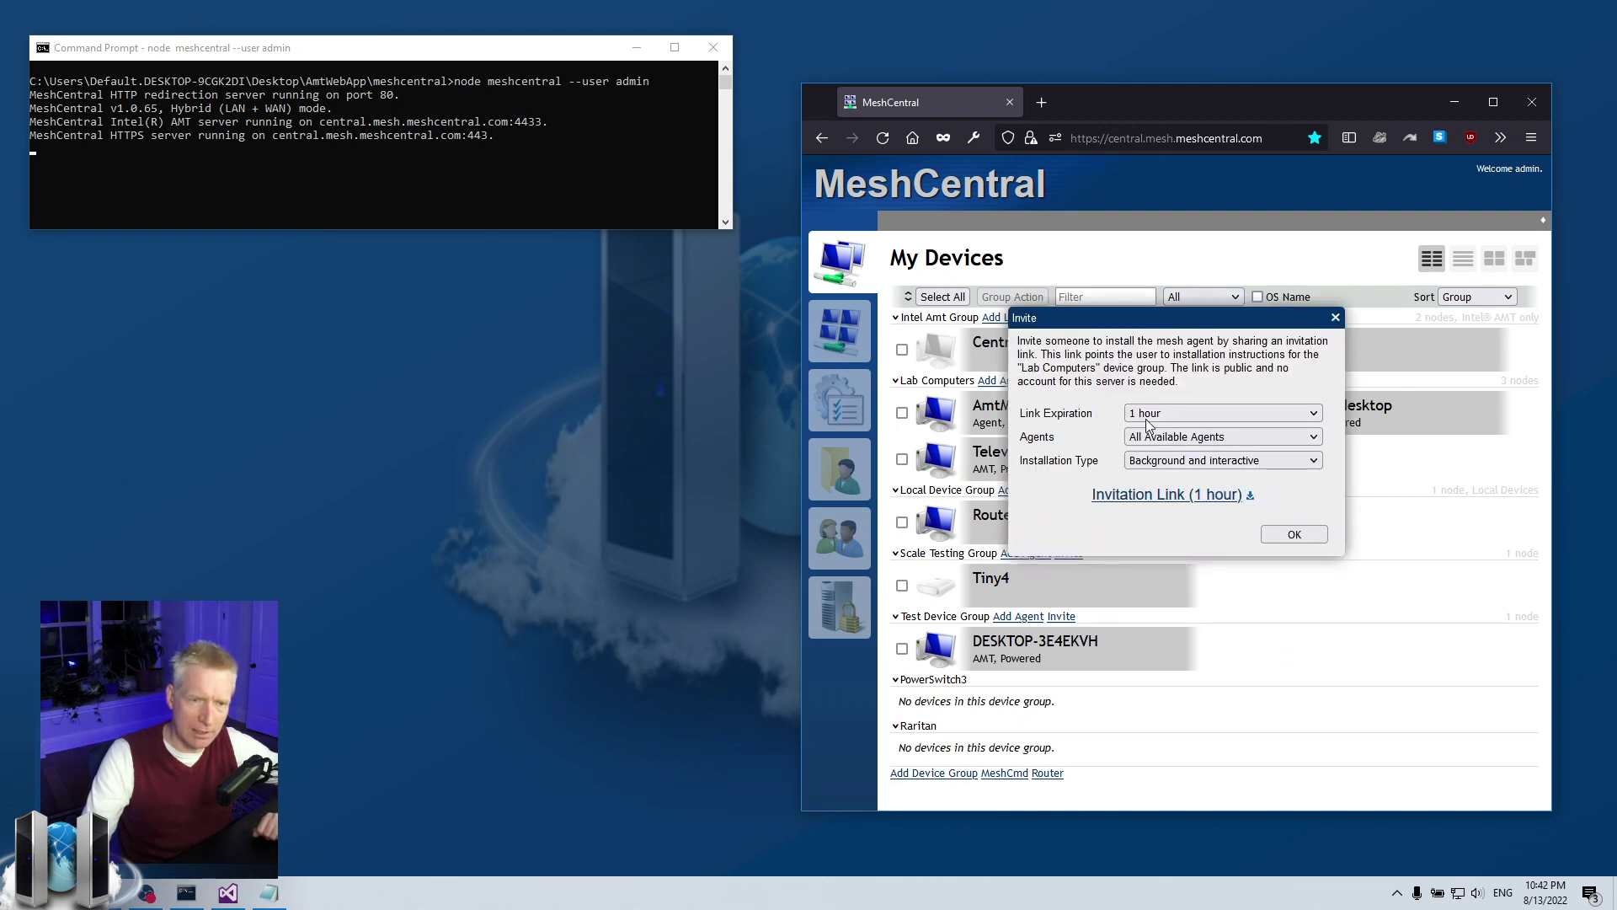
{"action": "left_click", "coordinate": [1195, 411]}
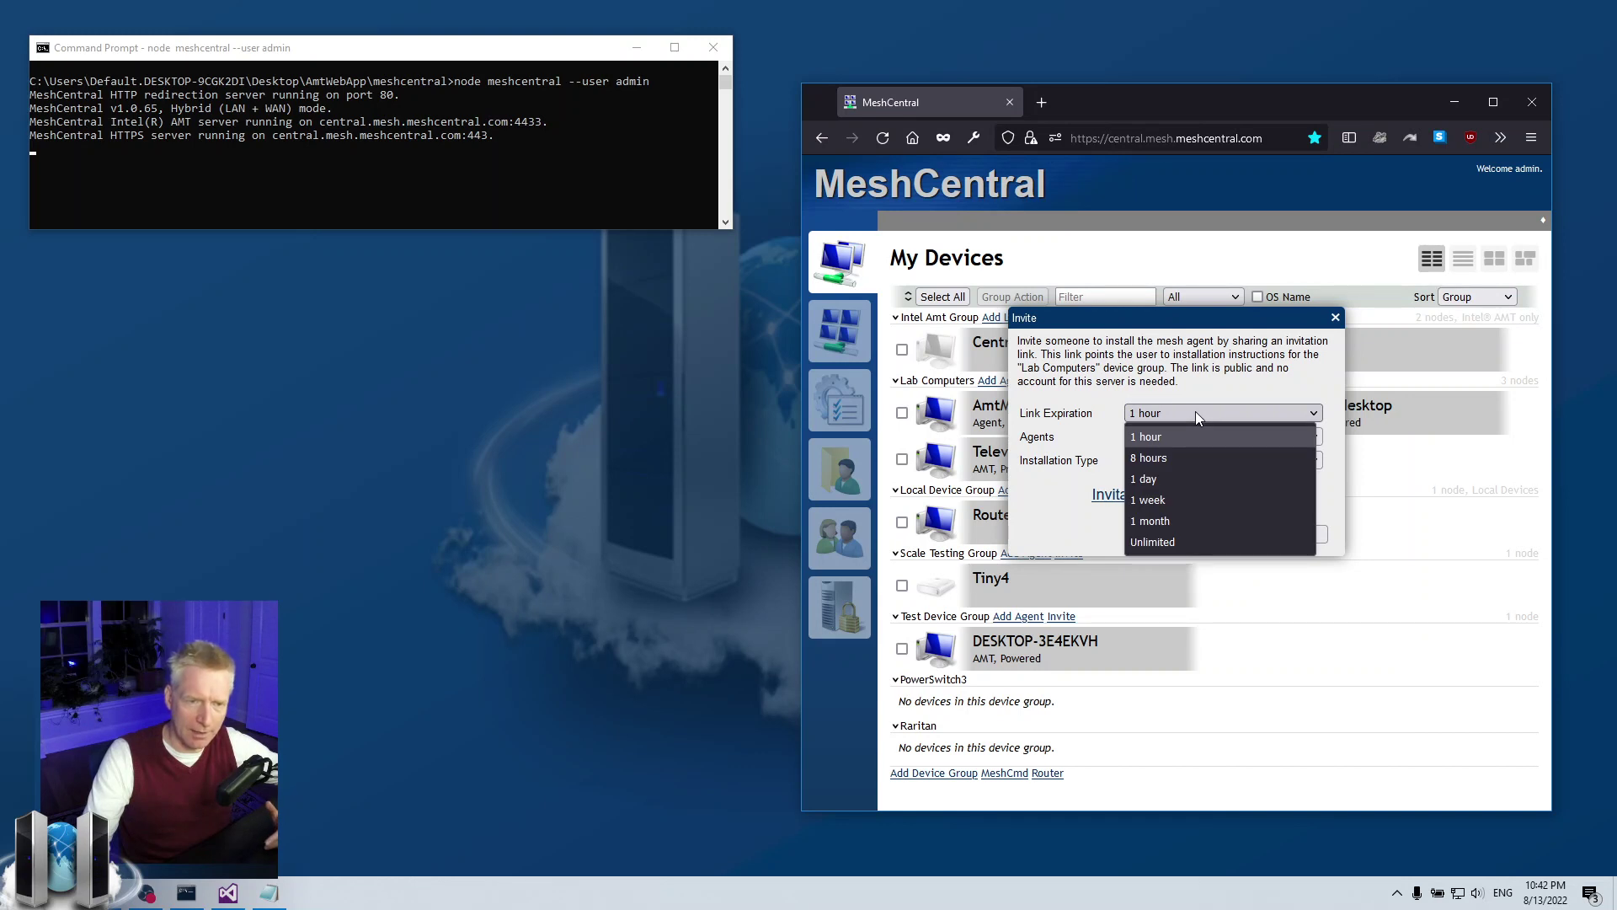
{"action": "left_click", "coordinate": [1184, 462]}
{"action": "left_click", "coordinate": [1149, 437]}
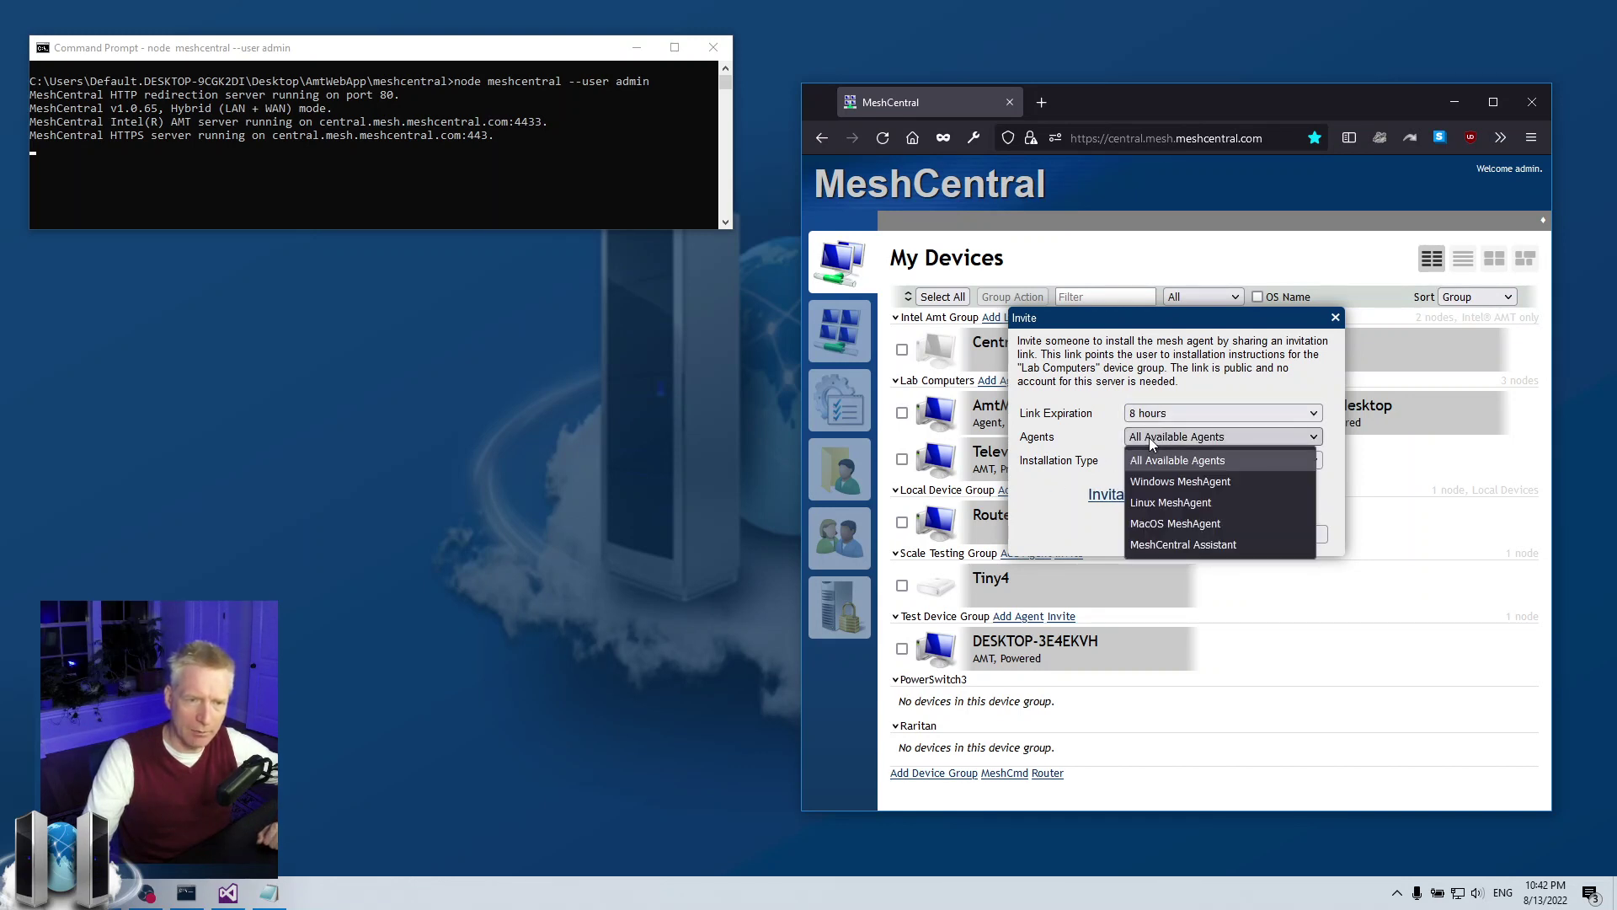
{"action": "left_click", "coordinate": [1153, 482]}
{"action": "left_click", "coordinate": [1145, 460]}
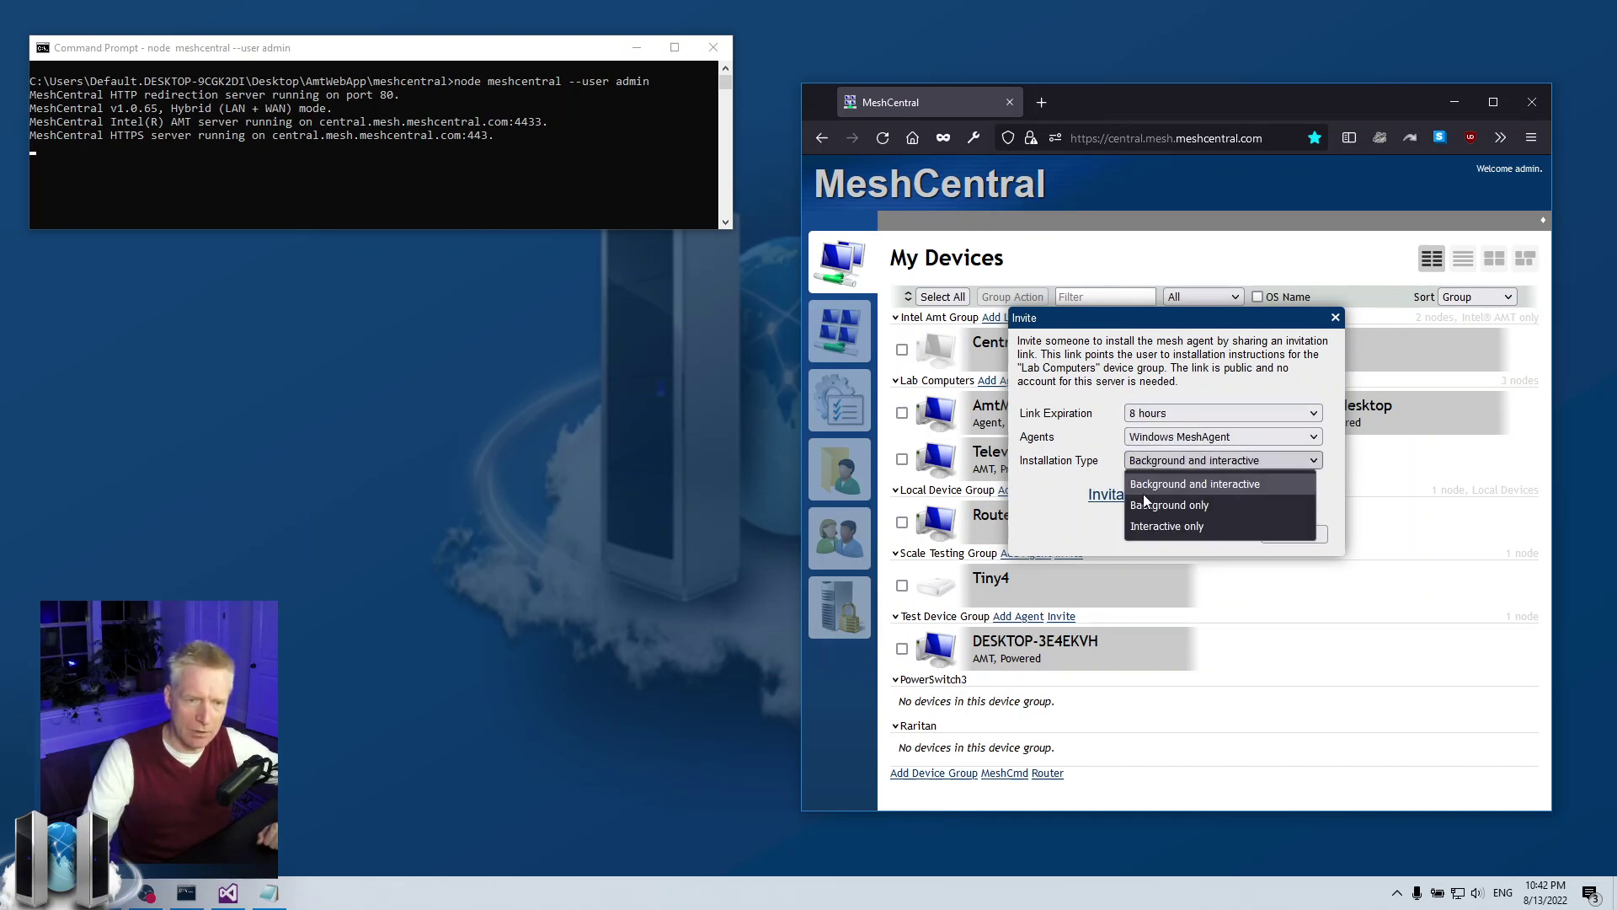
{"action": "left_click", "coordinate": [1146, 529]}
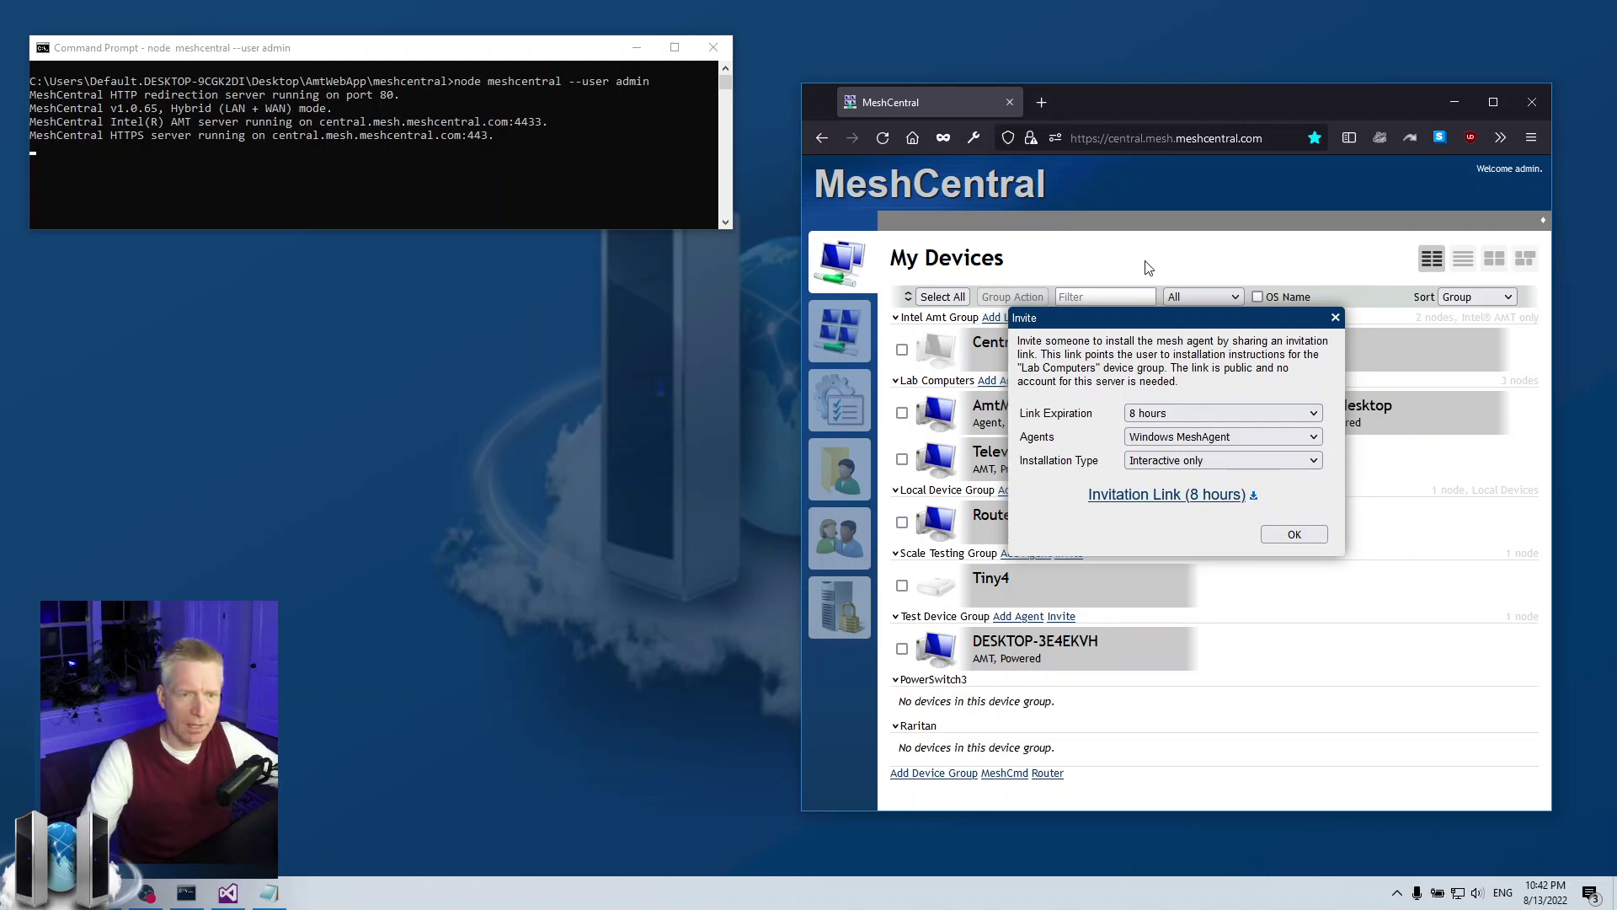
- Load the invitation link in a new tab and view the Windows 64bit and 32bit instructions
{"action": "left_click", "coordinate": [1041, 103]}
{"action": "key", "text": "ctrl+v"}
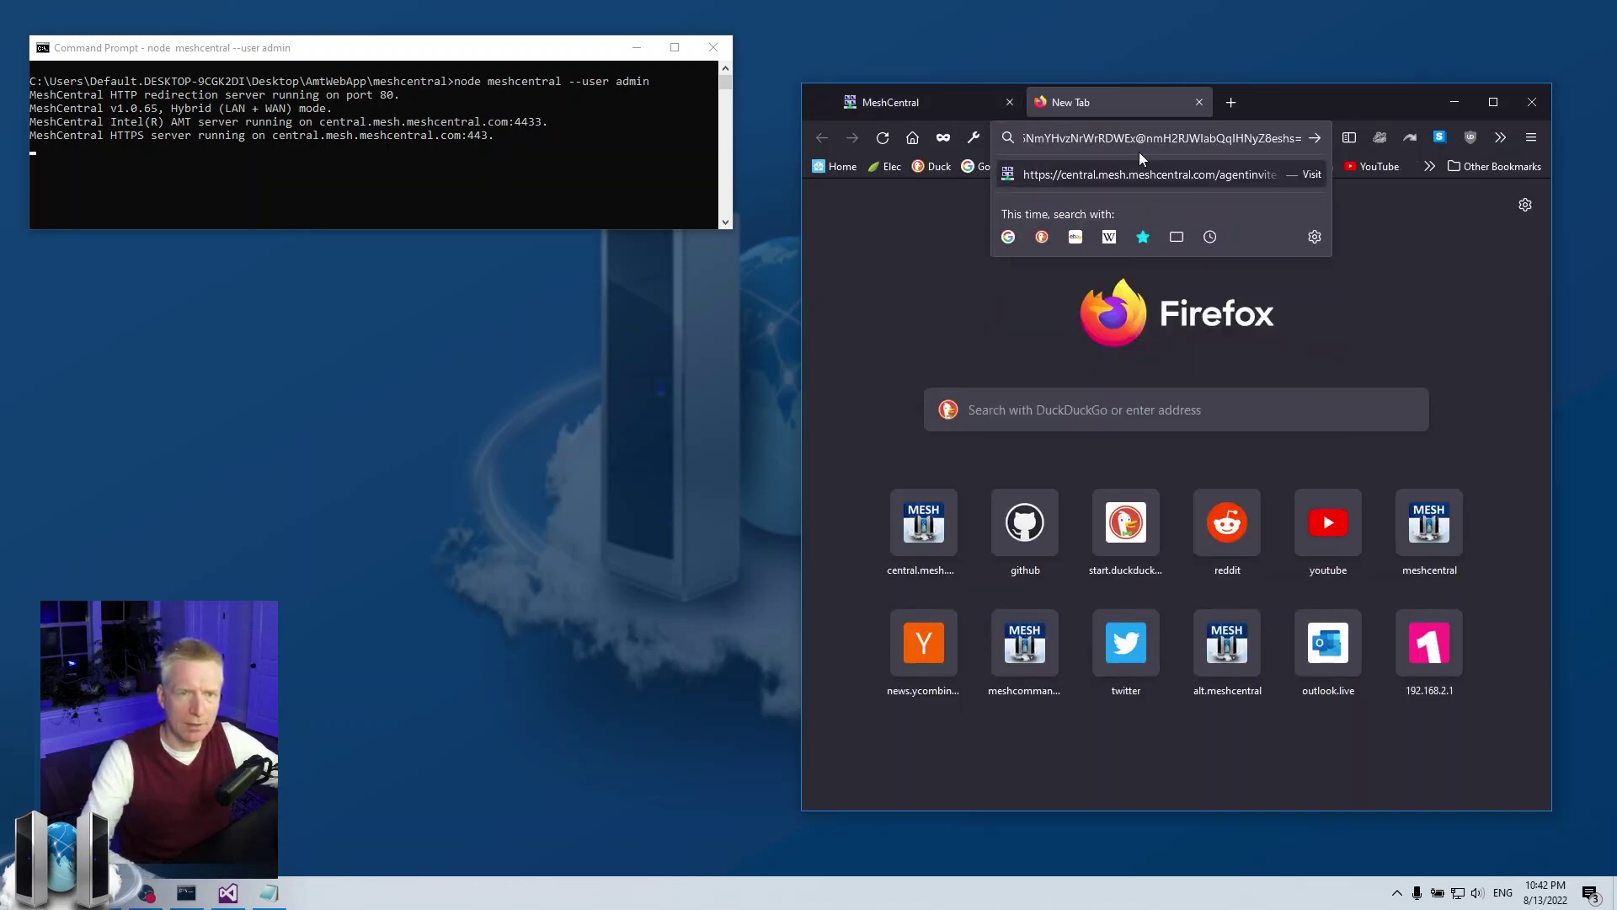
{"action": "key", "text": "Return"}
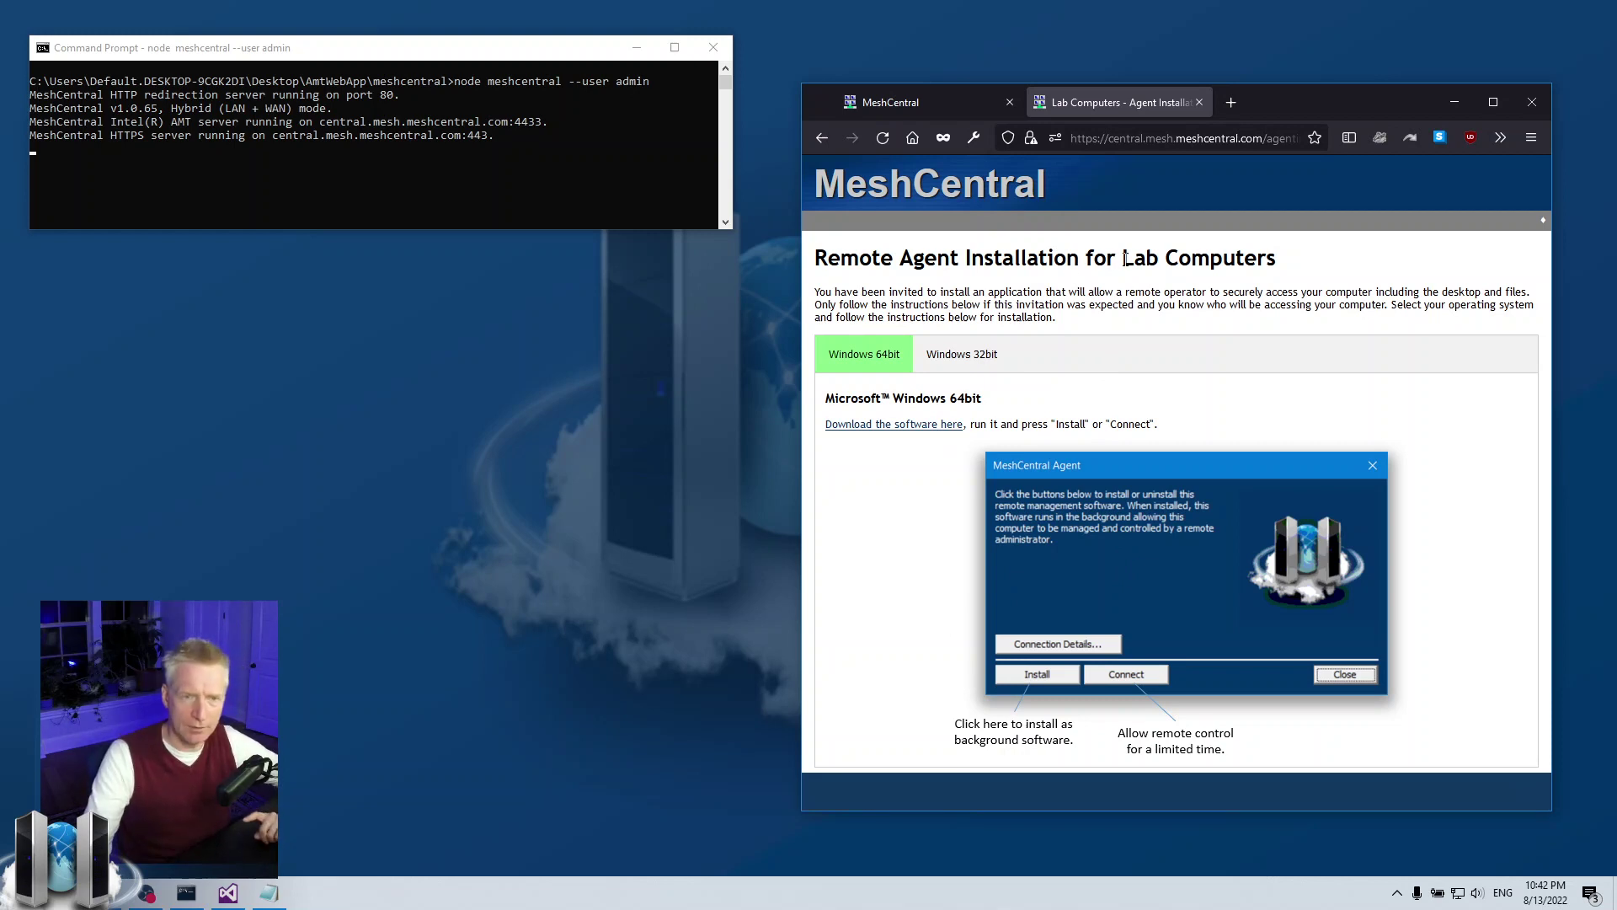
{"action": "left_click_drag", "start_coordinate": [1126, 258], "coordinate": [1377, 263]}
{"action": "left_click", "coordinate": [1378, 263]}
{"action": "left_click", "coordinate": [960, 353]}
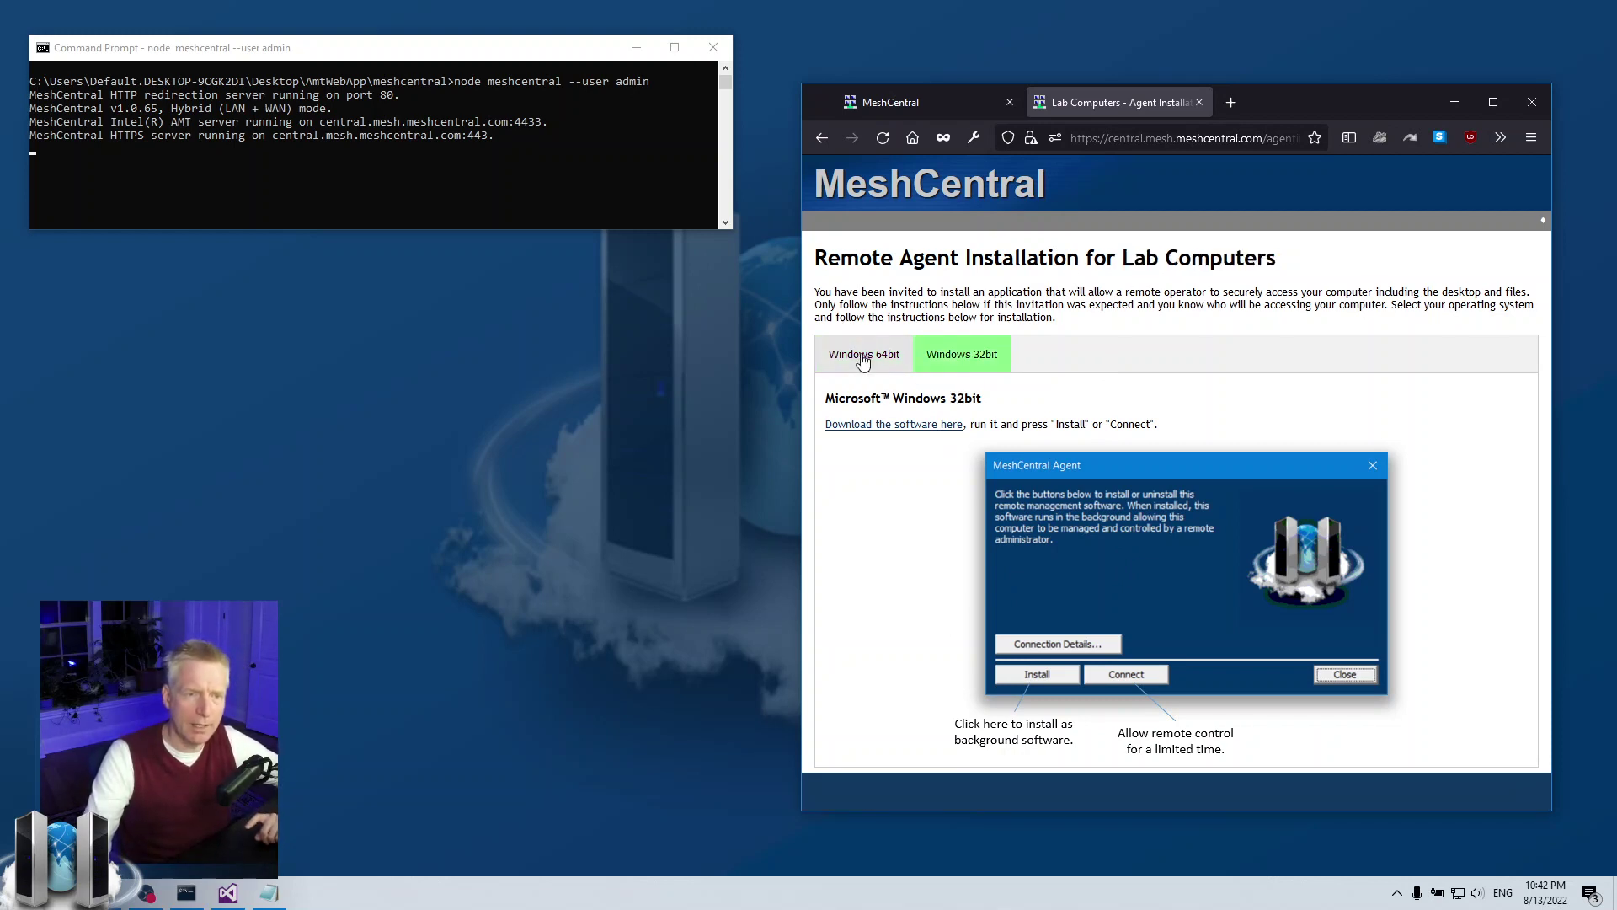
{"action": "left_click", "coordinate": [862, 360]}
{"action": "left_click", "coordinate": [960, 354]}
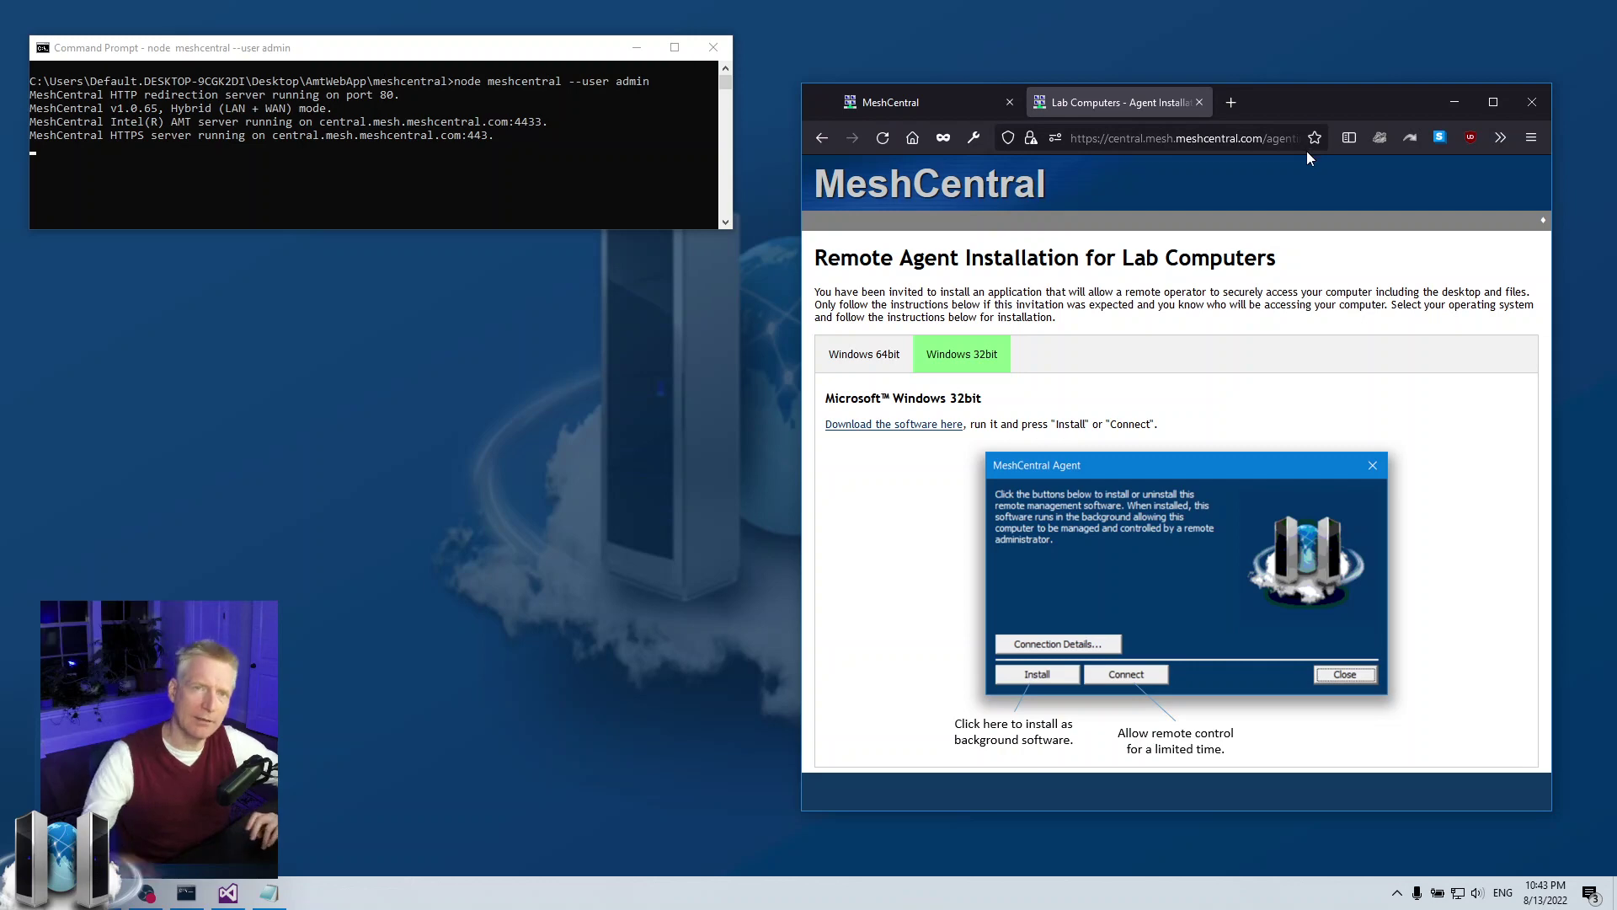
- Close the install page and the Invite dialog, returning to My Devices
{"action": "left_click", "coordinate": [1199, 102]}
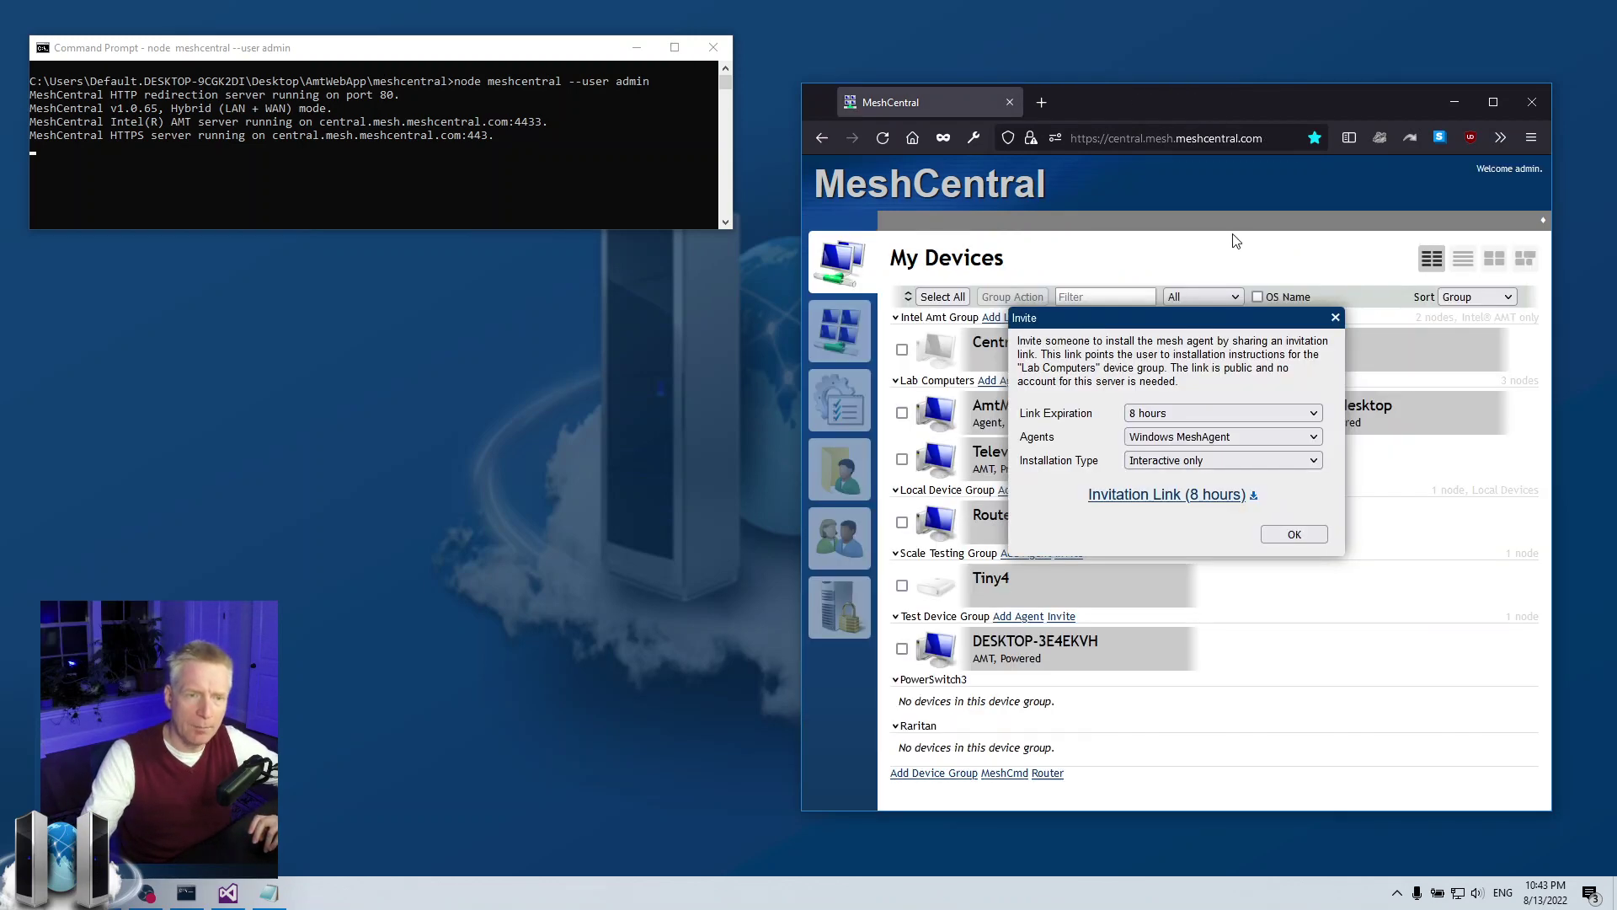
{"action": "left_click", "coordinate": [1336, 318]}
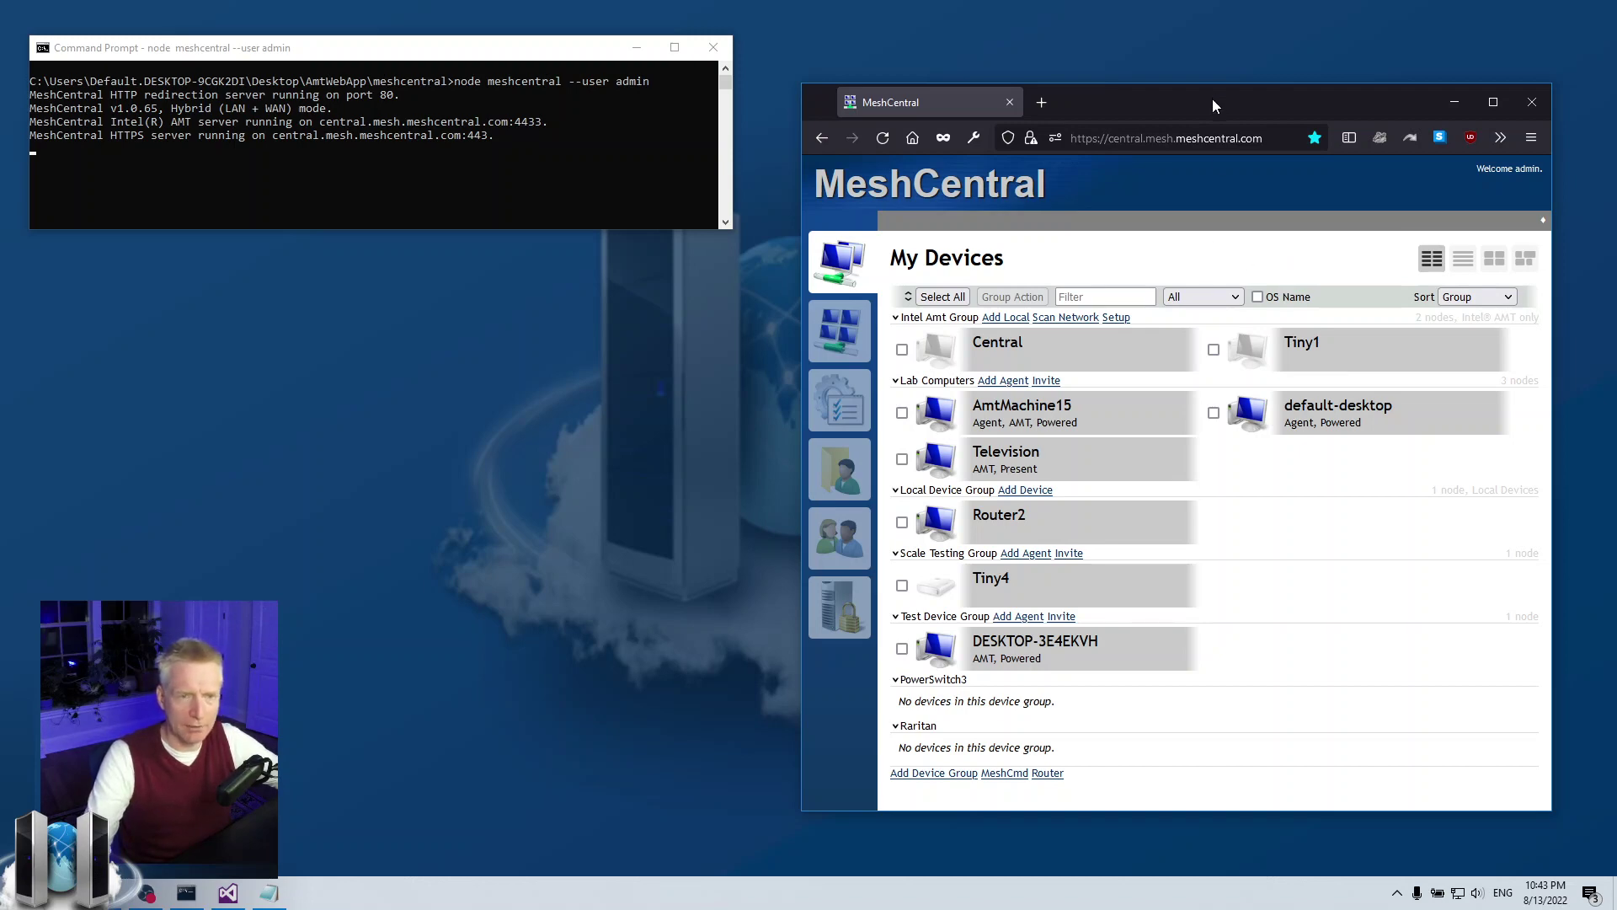
{"action": "left_click_drag", "start_coordinate": [1213, 99], "coordinate": [1230, 124]}
- Add "agentInviteCodes": true after the title line in config.json and save the file
{"action": "left_click", "coordinate": [227, 892]}
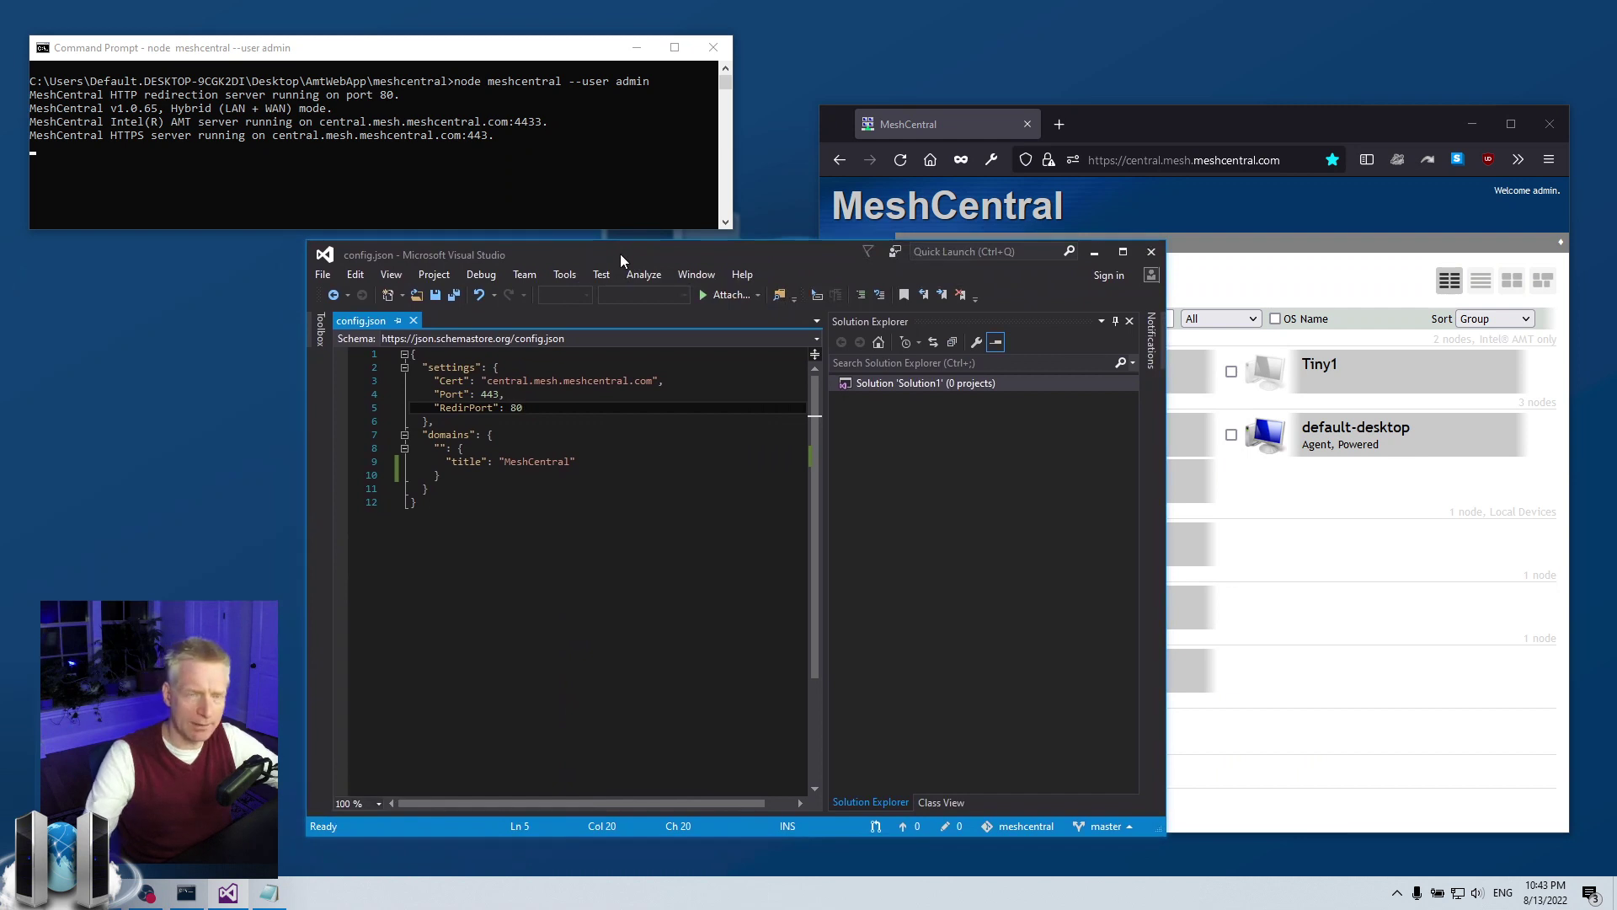
{"action": "left_click", "coordinate": [494, 523]}
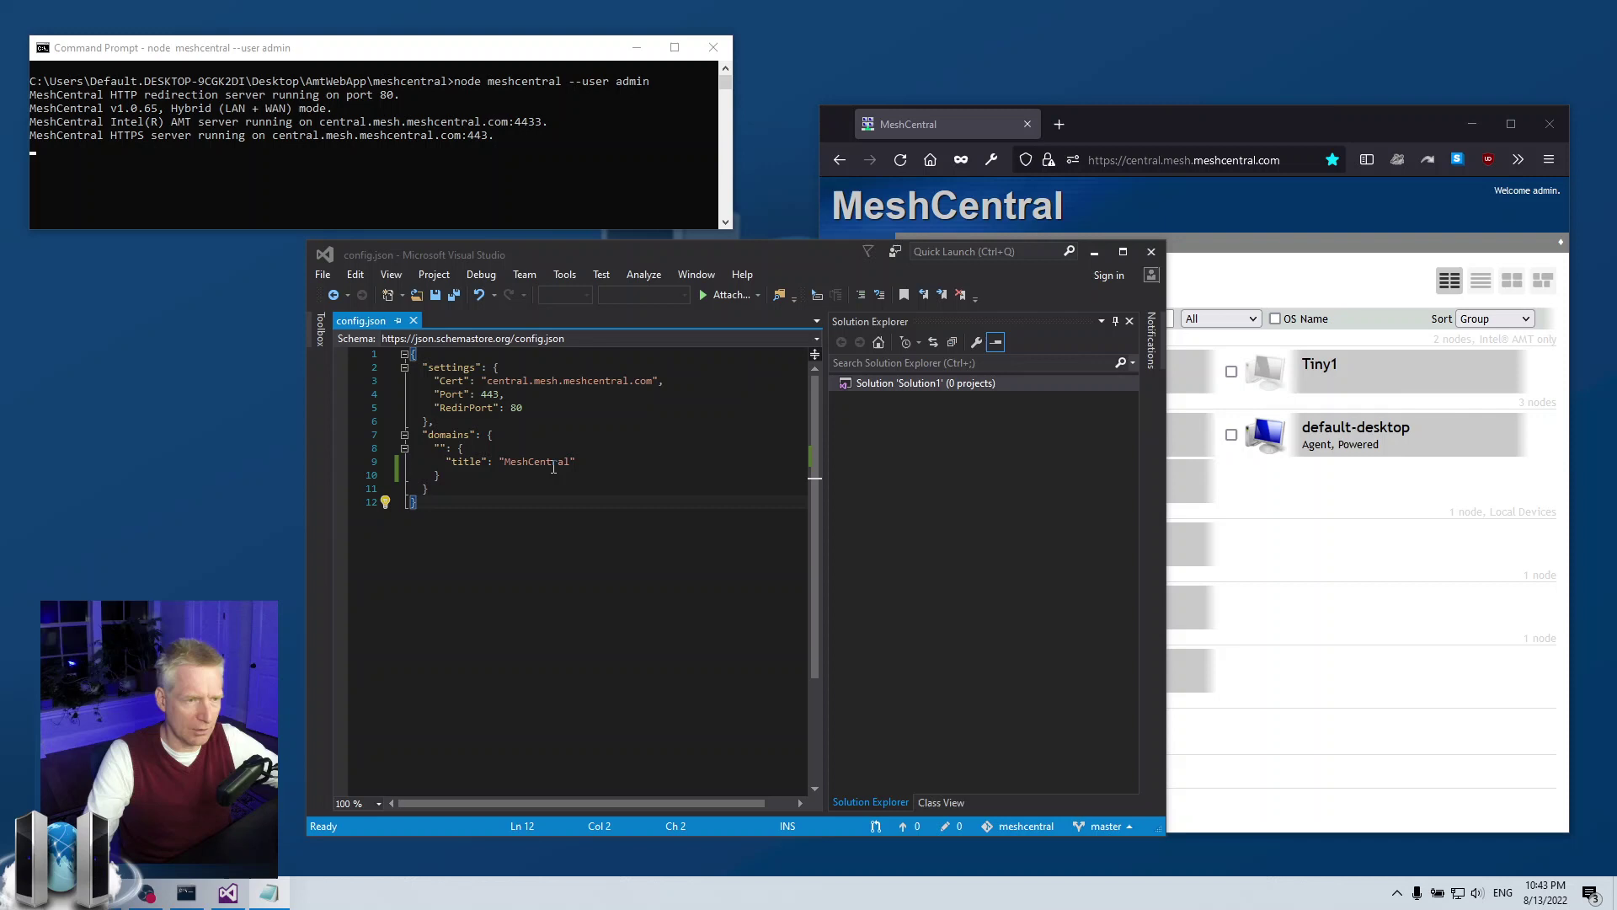
{"action": "left_click", "coordinate": [600, 462]}
{"action": "type", "text": ","}
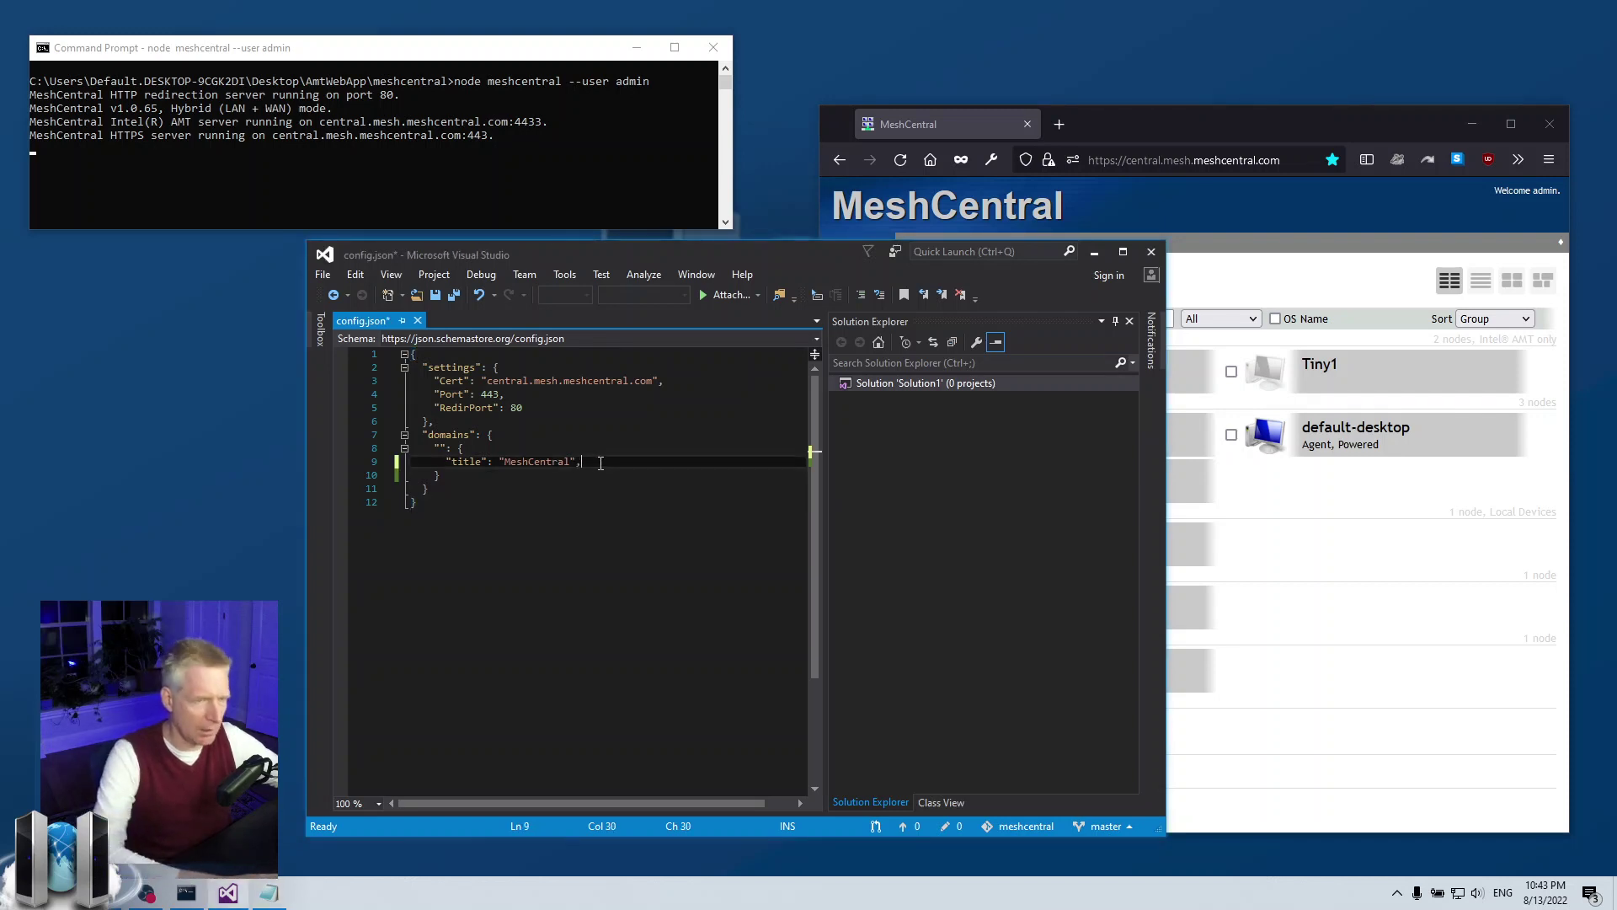
{"action": "key", "text": "Return"}
{"action": "type", "text": "\"agentInviteCodes\": true"}
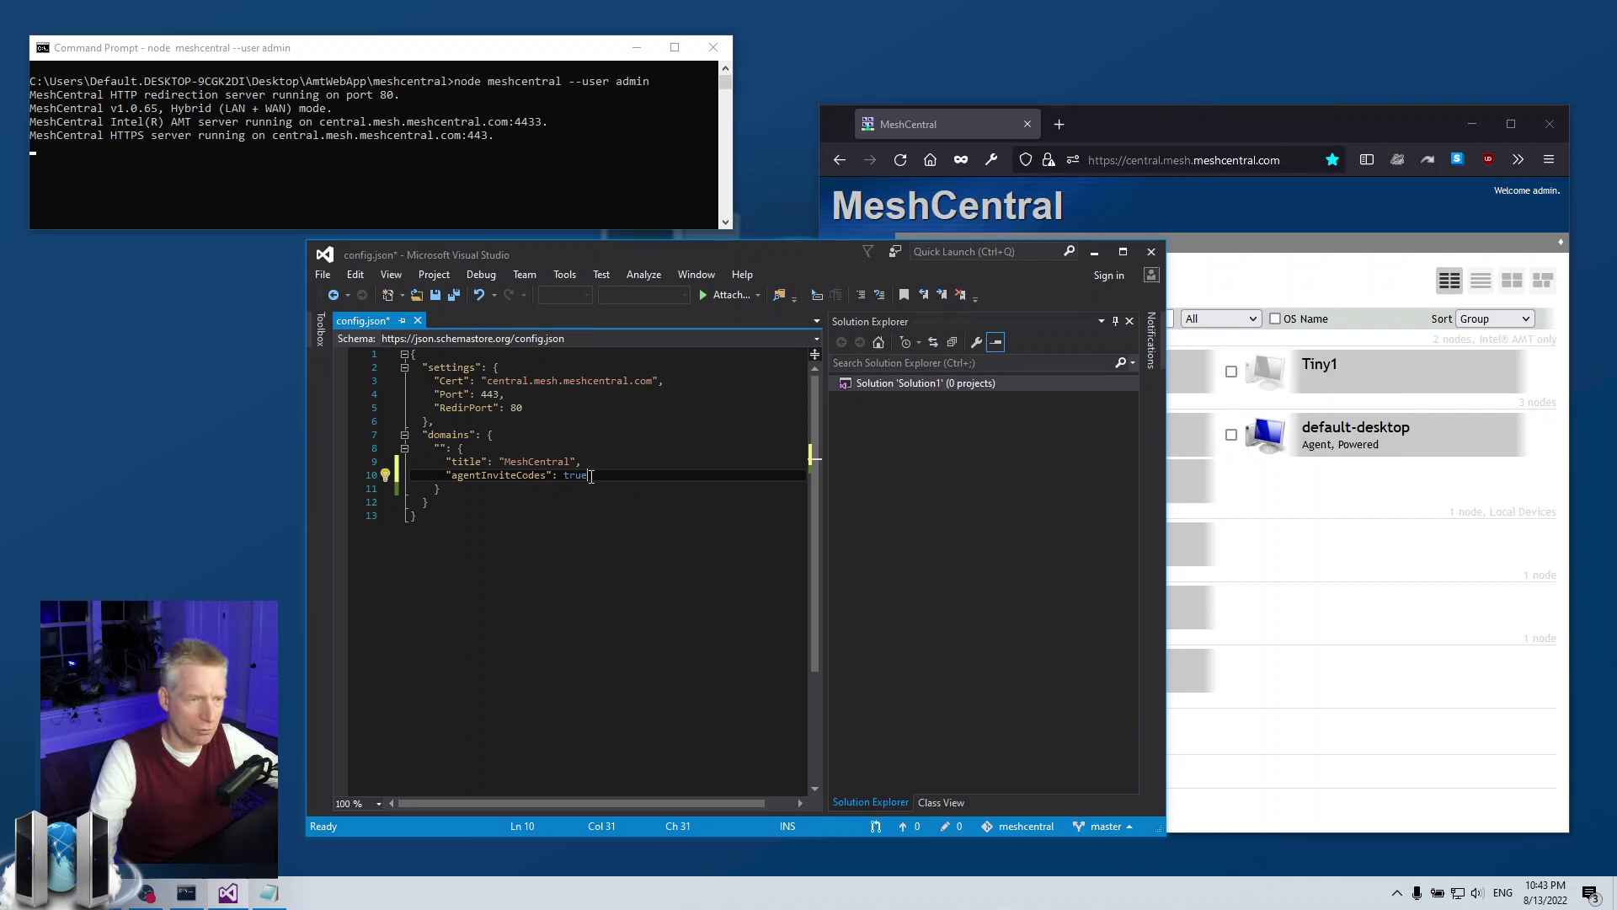
{"action": "key", "text": "Up"}
{"action": "key", "text": "ctrl+s"}
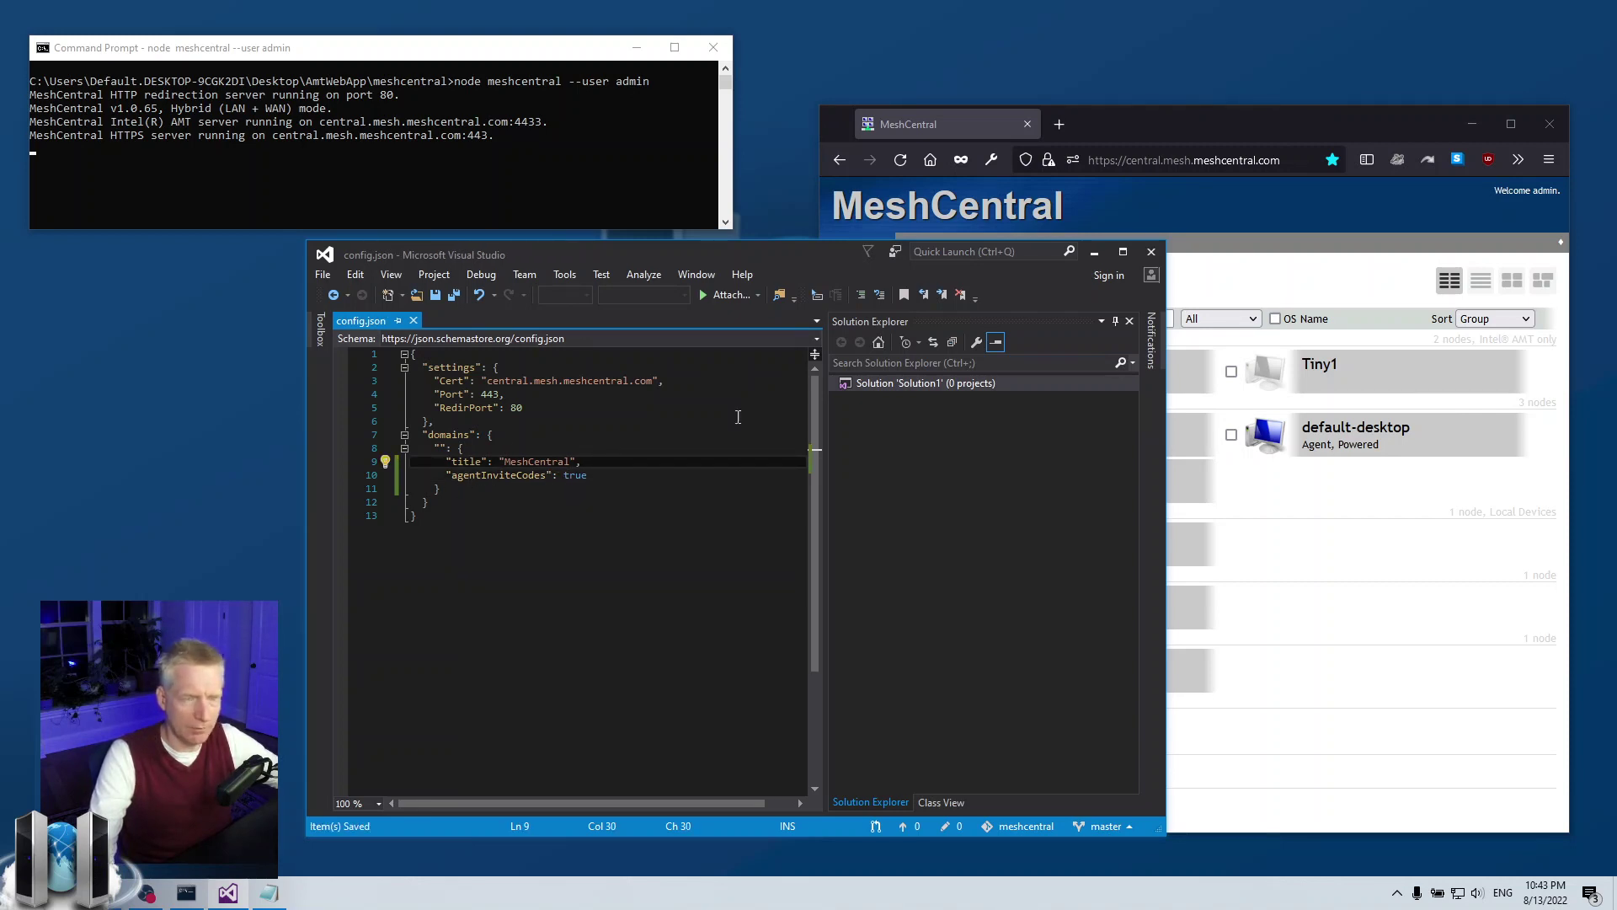
{"action": "left_click_drag", "start_coordinate": [773, 259], "coordinate": [729, 279]}
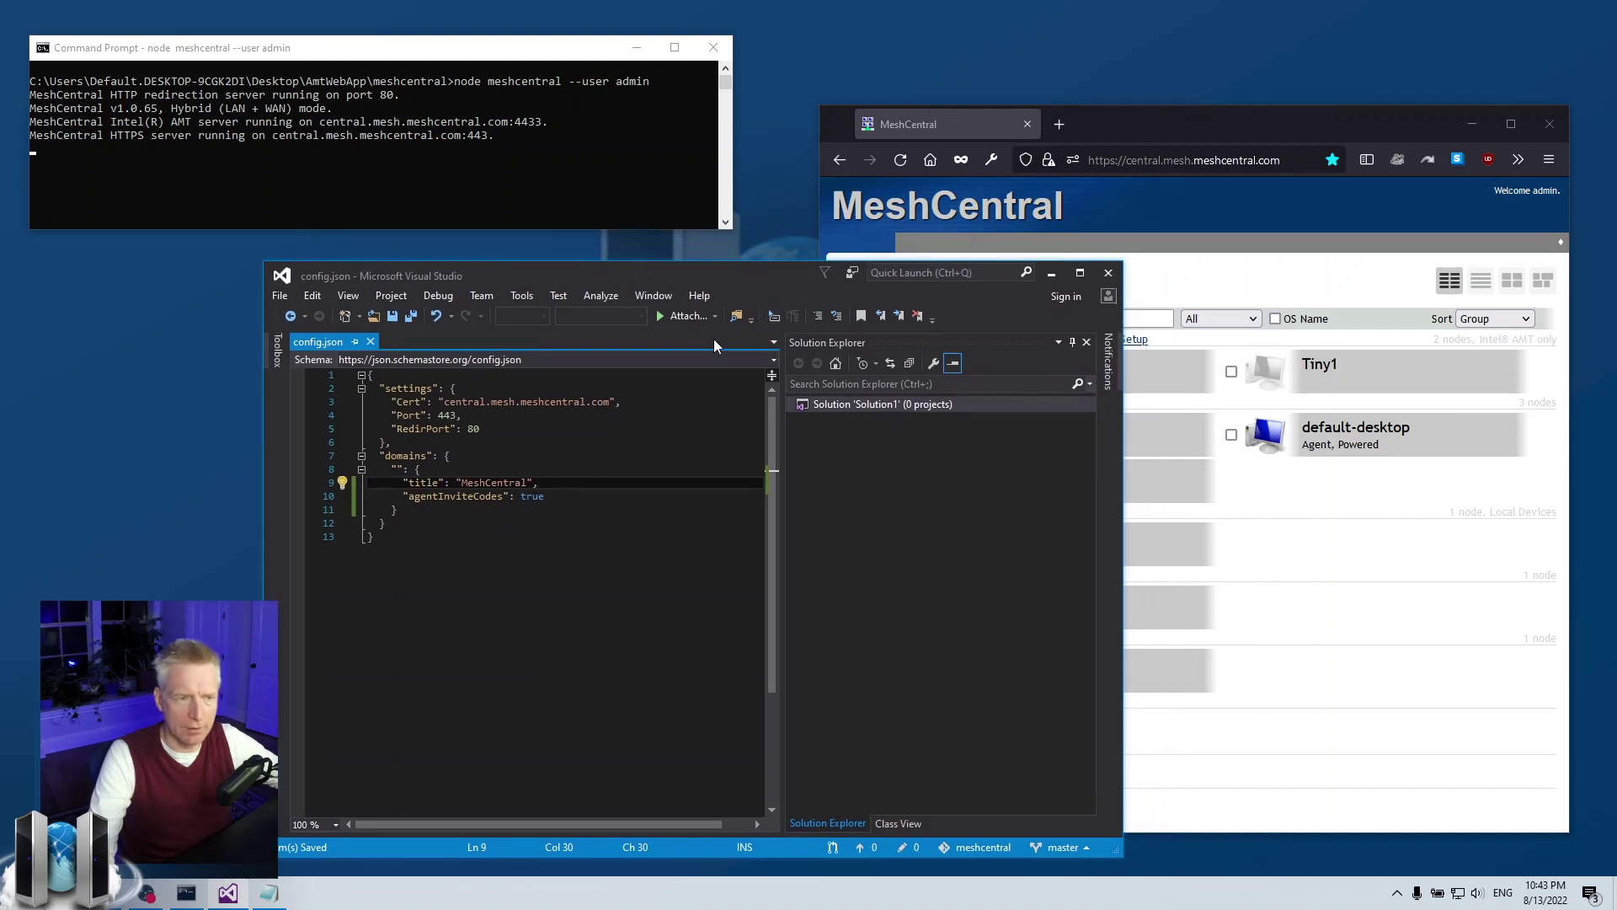
- Open the Lab Computers group's General page, then bring the server console forward
{"action": "left_click", "coordinate": [1282, 532]}
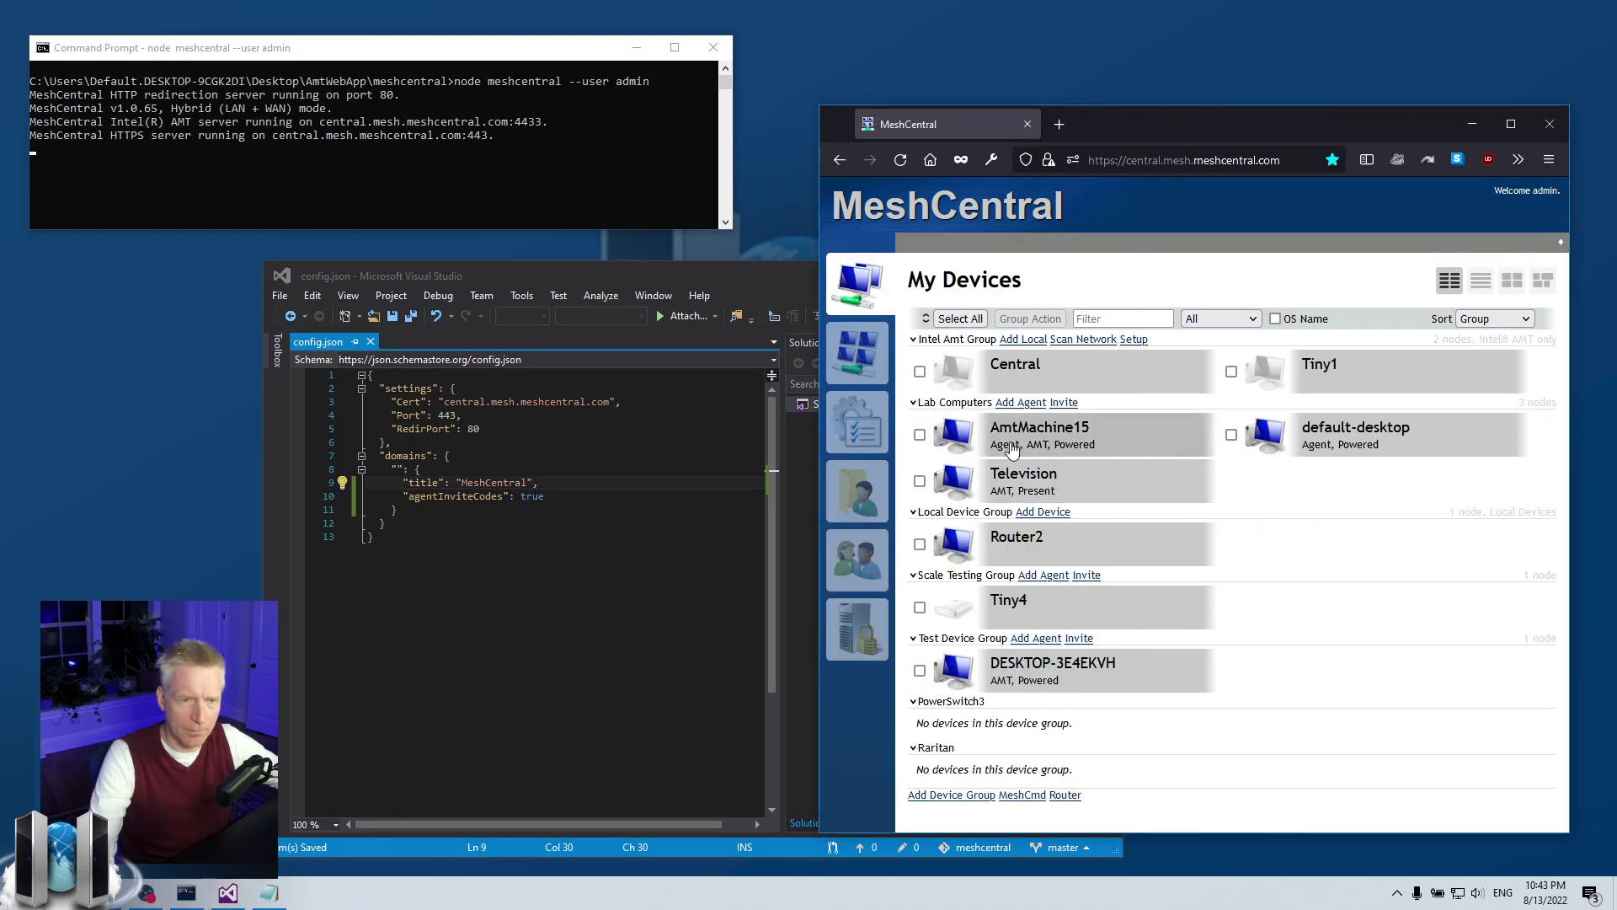
{"action": "left_click", "coordinate": [949, 406]}
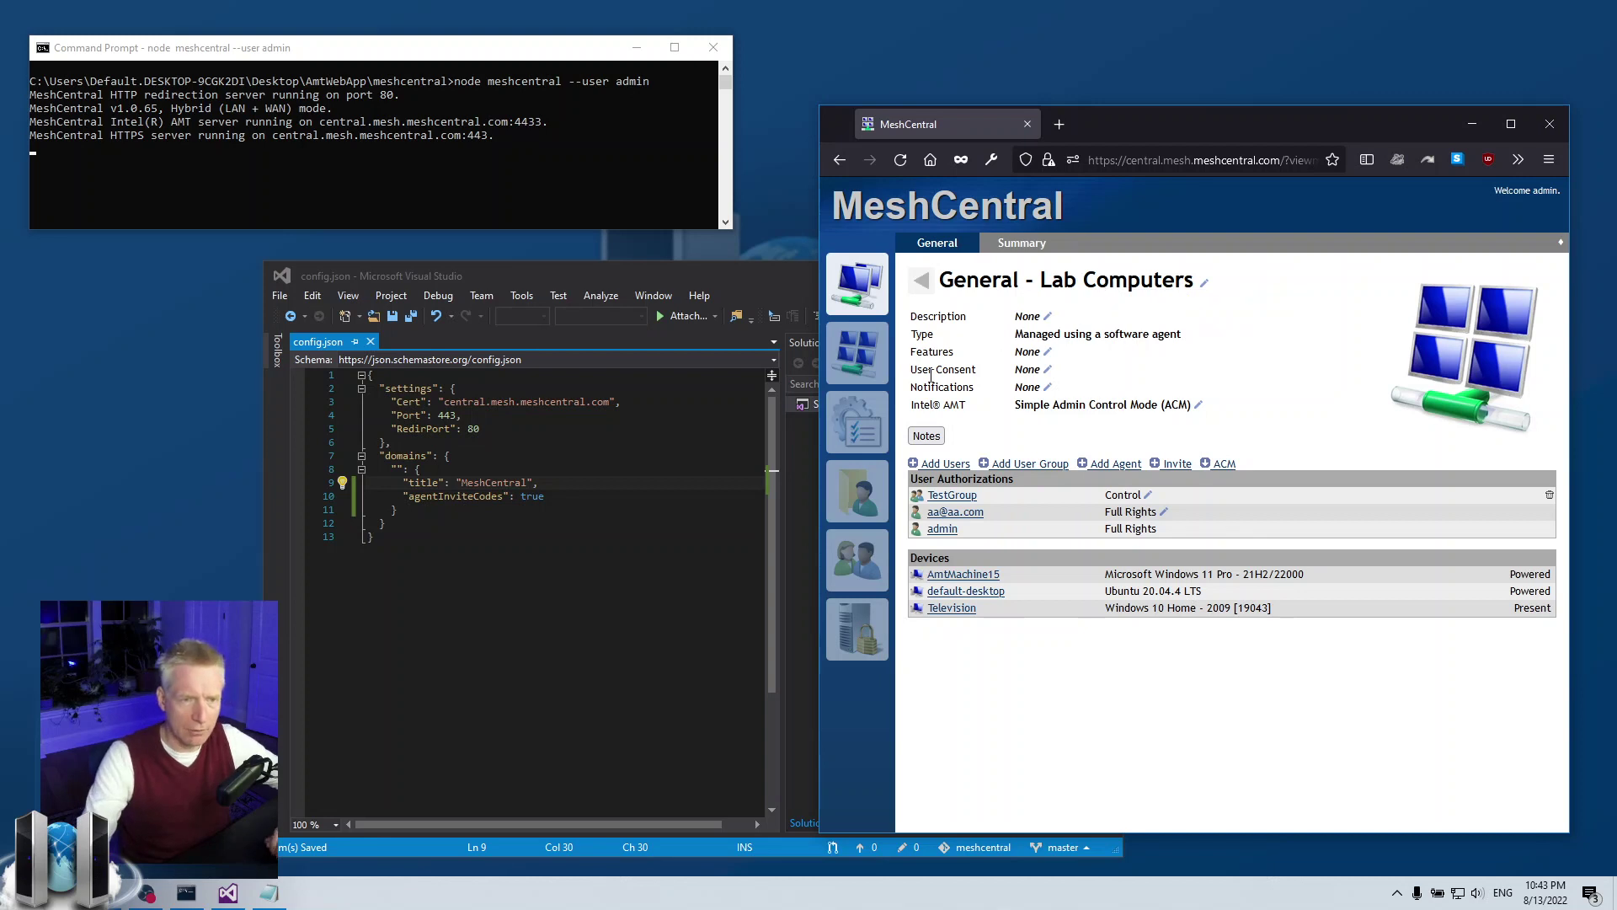
{"action": "left_click_drag", "start_coordinate": [913, 351], "coordinate": [952, 396]}
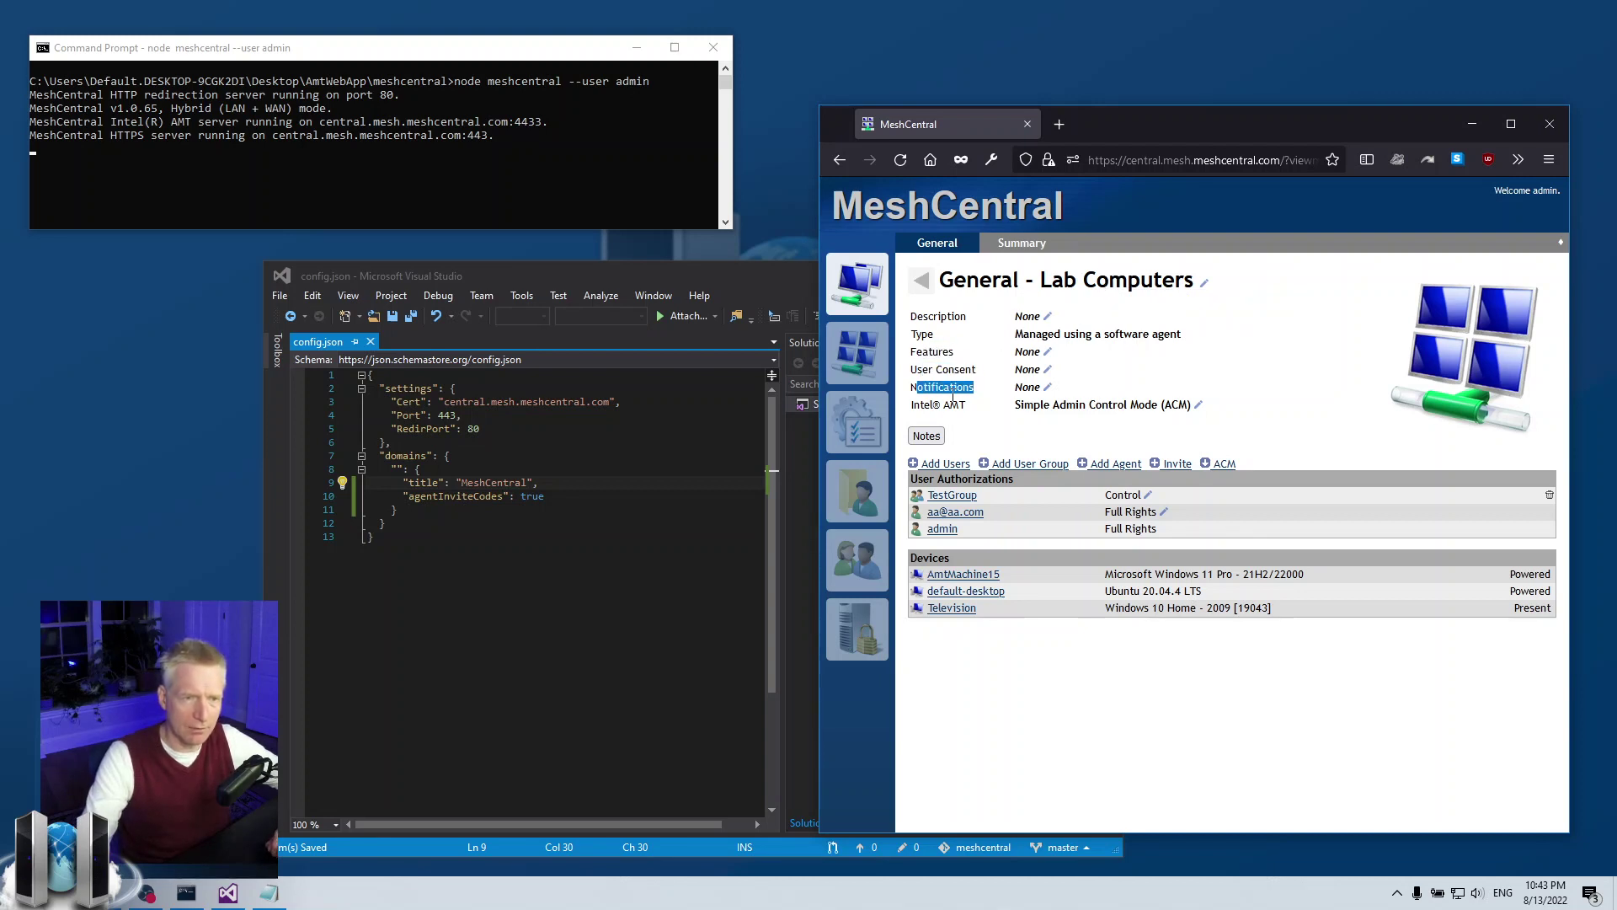
{"action": "left_click", "coordinate": [928, 402]}
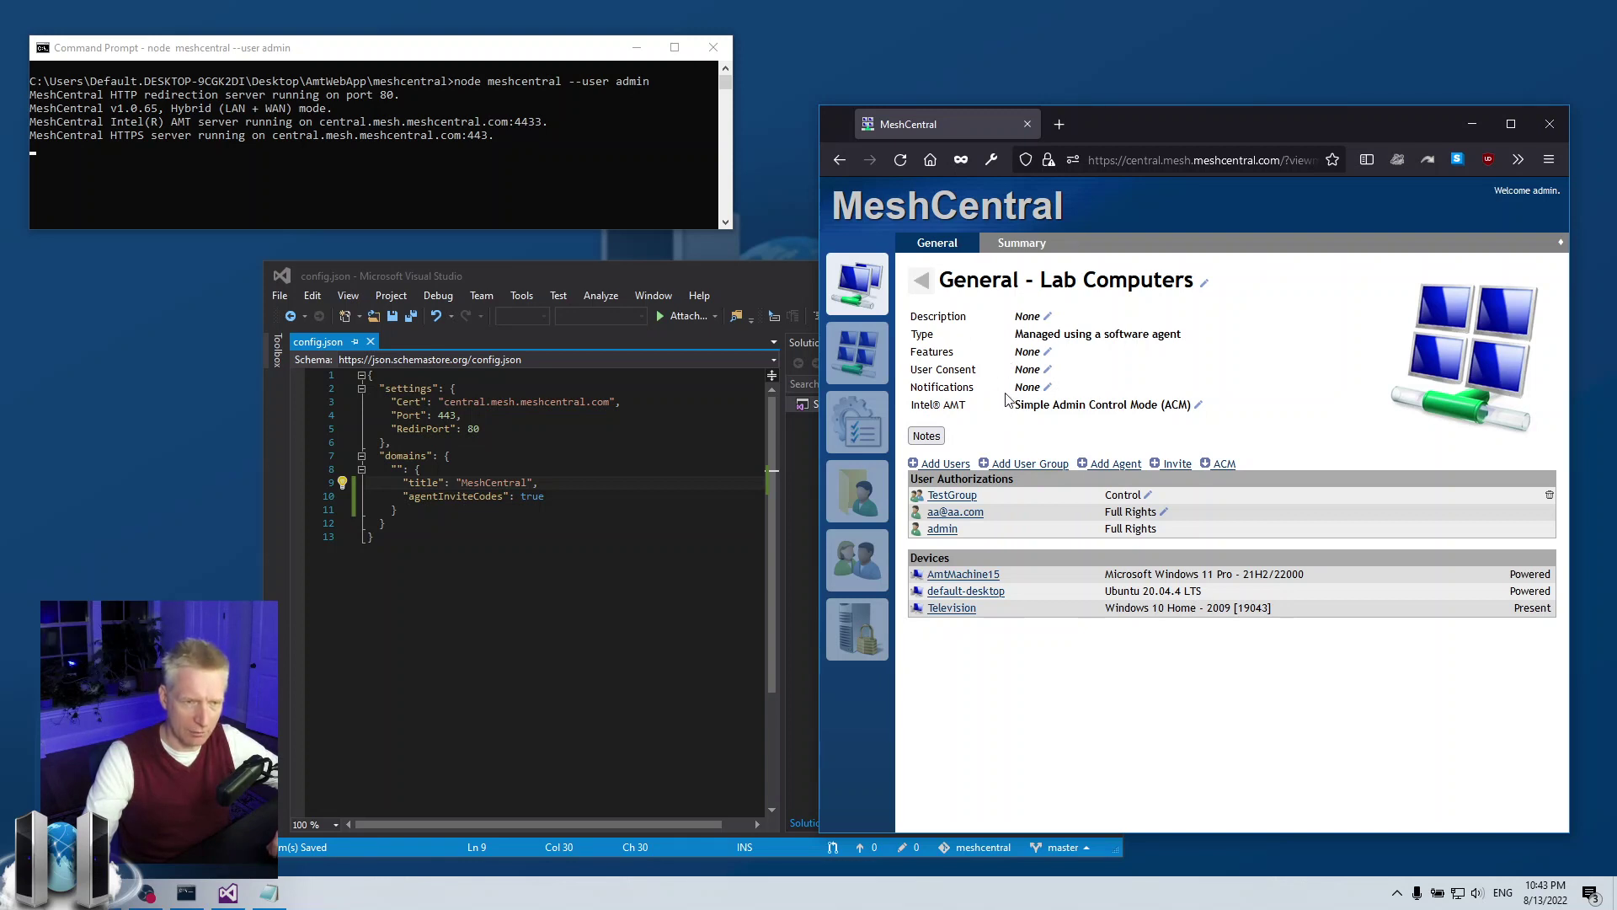
{"action": "left_click", "coordinate": [613, 210]}
- Restart the MeshCentral server and reconnect the web page
{"action": "key", "text": "ctrl+c"}
{"action": "key", "text": "Up"}
{"action": "key", "text": "Return"}
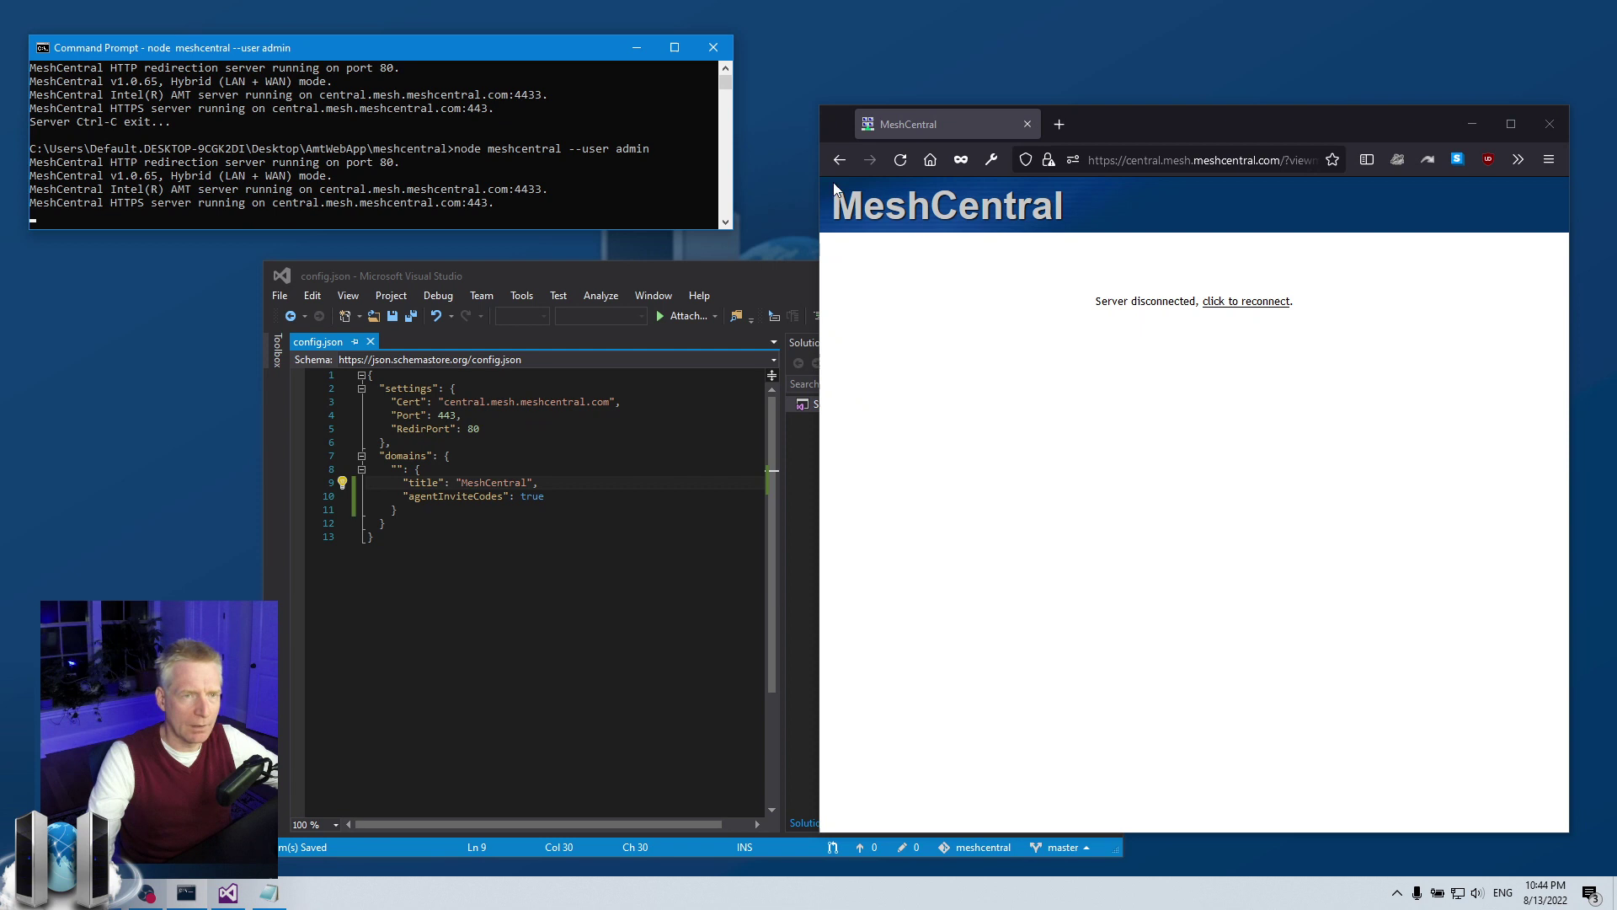
{"action": "left_click", "coordinate": [902, 160]}
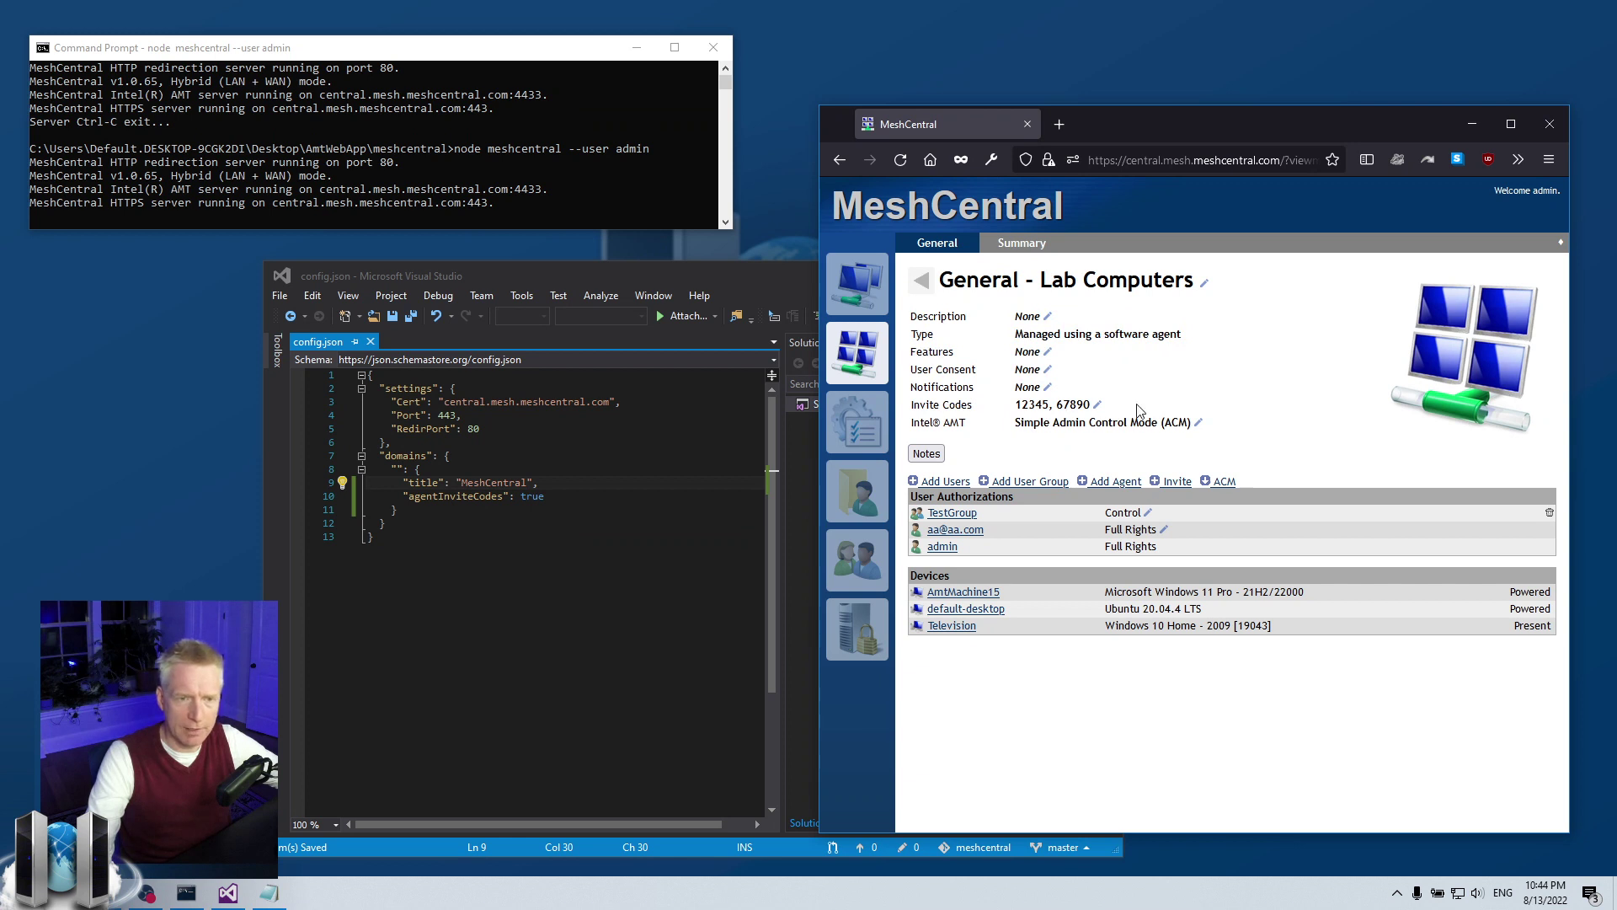
- Disable invite codes for Lab Computers, then reopen its Invite Codes settings from My Devices
{"action": "left_click", "coordinate": [1097, 406]}
{"action": "left_click", "coordinate": [1132, 430]}
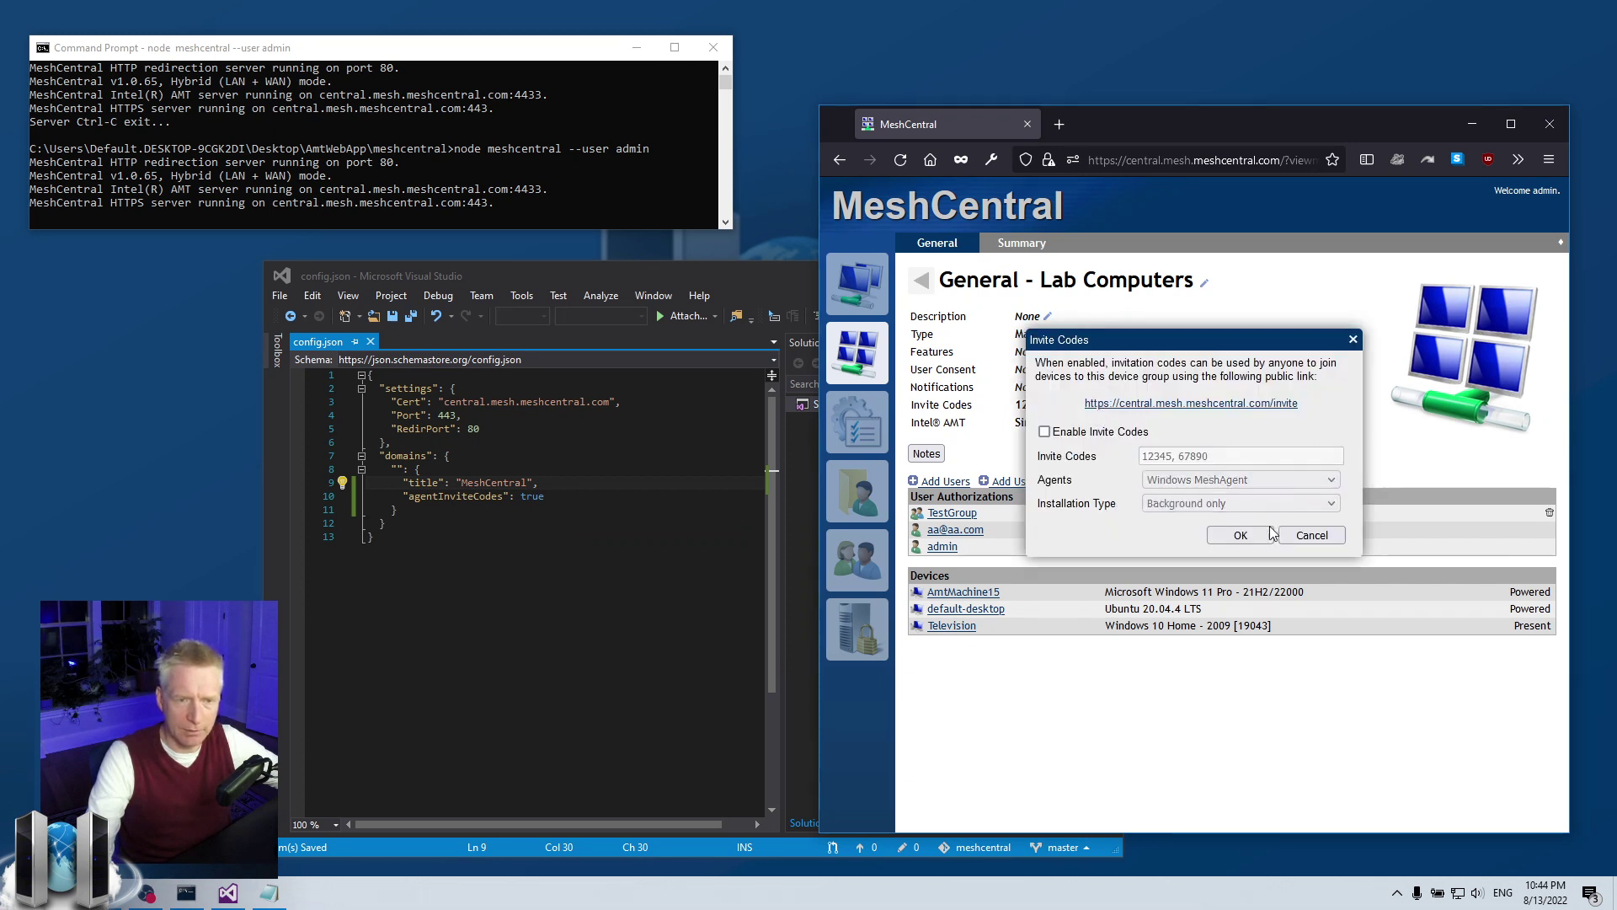
{"action": "left_click", "coordinate": [1240, 536]}
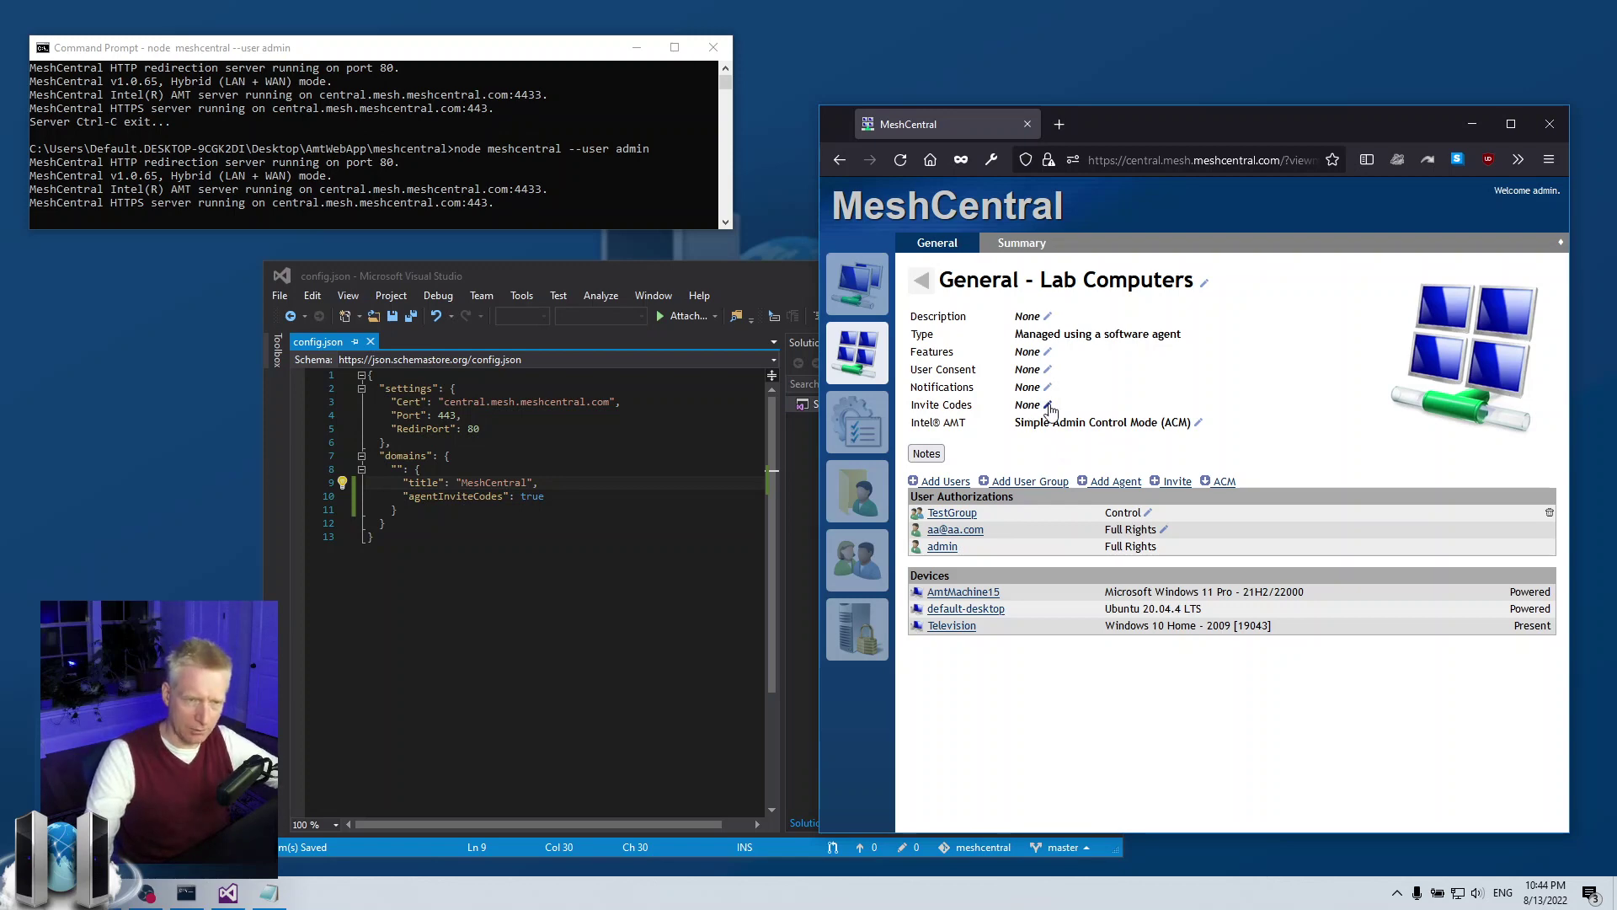
{"action": "key", "text": "alt+Left"}
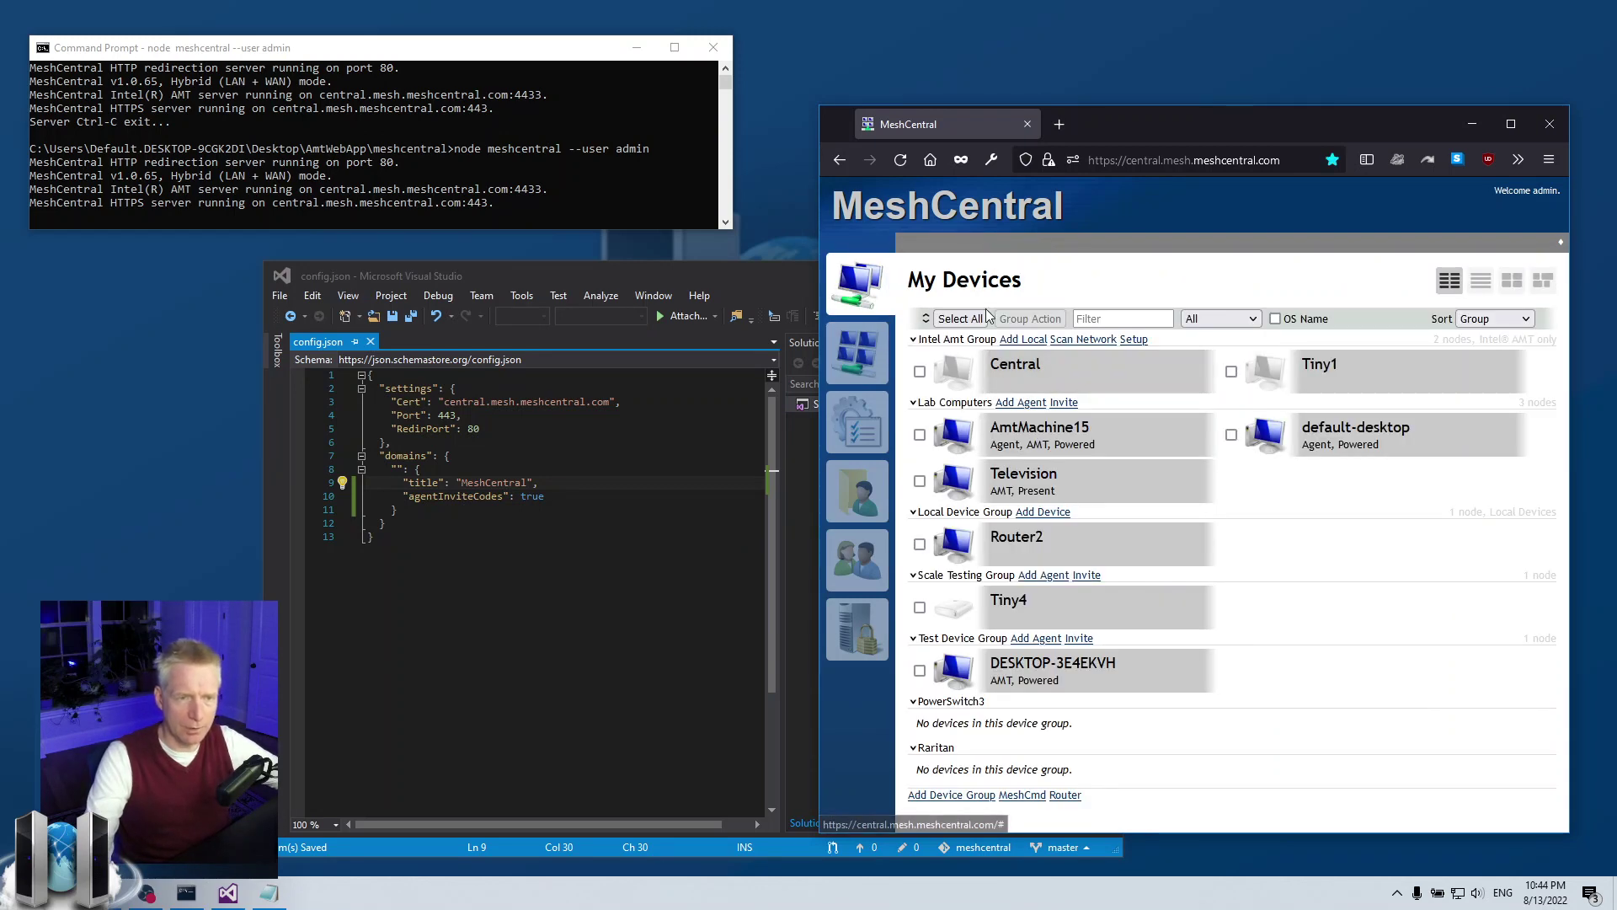
{"action": "left_click", "coordinate": [940, 403]}
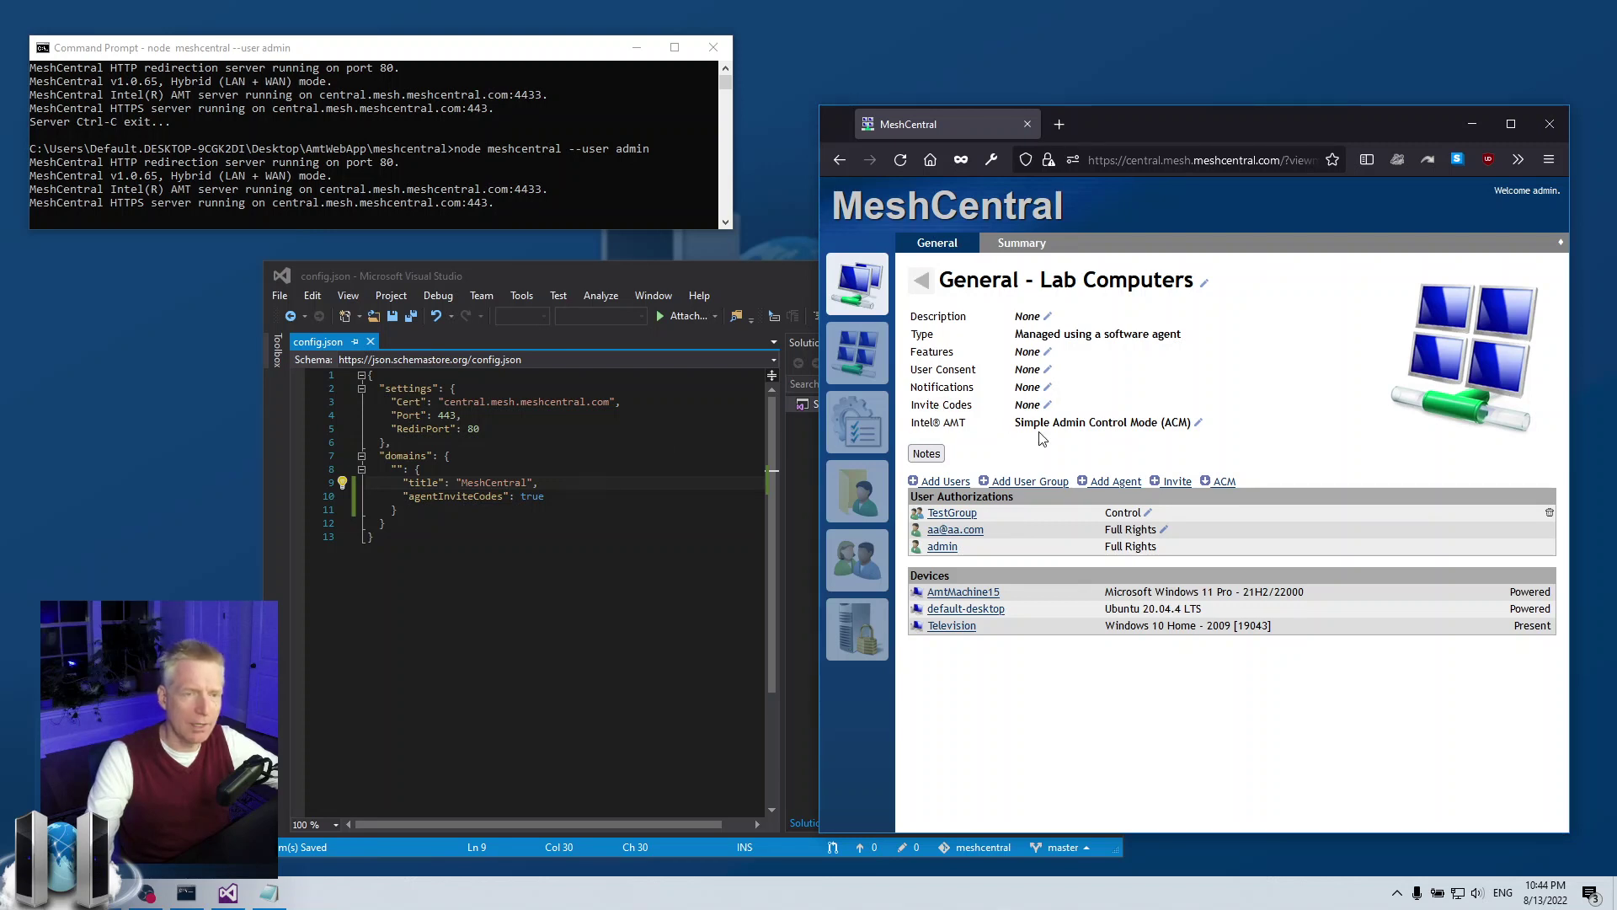
{"action": "left_click", "coordinate": [1045, 406]}
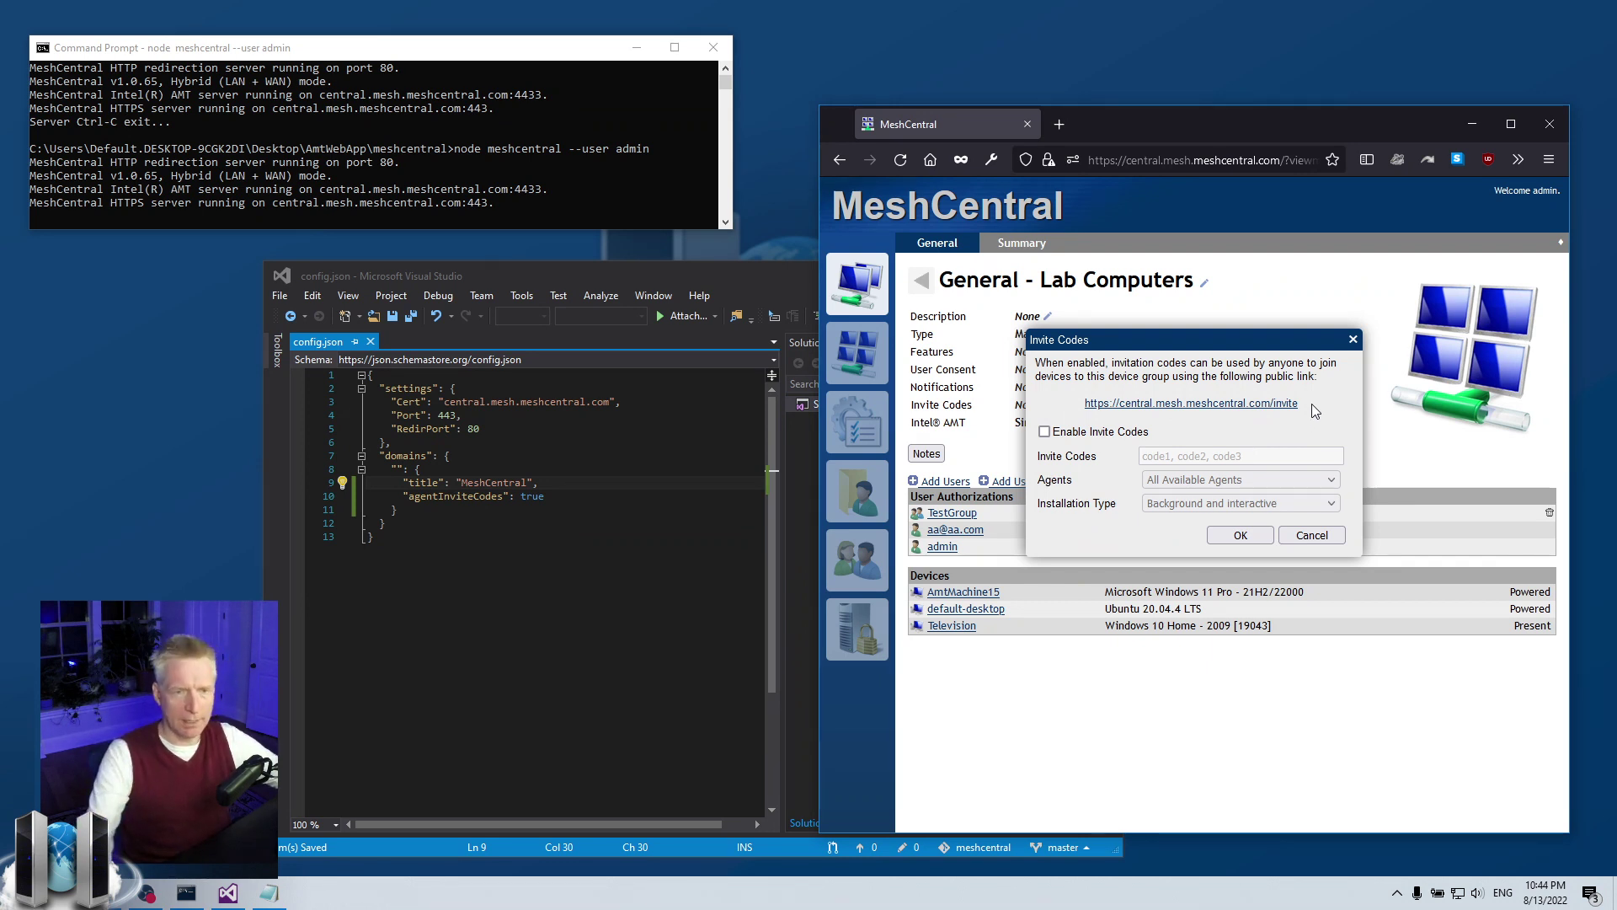
- Open the public invite page in a new tab and try codes 5345 and a made-up one
{"action": "left_click", "coordinate": [1255, 405]}
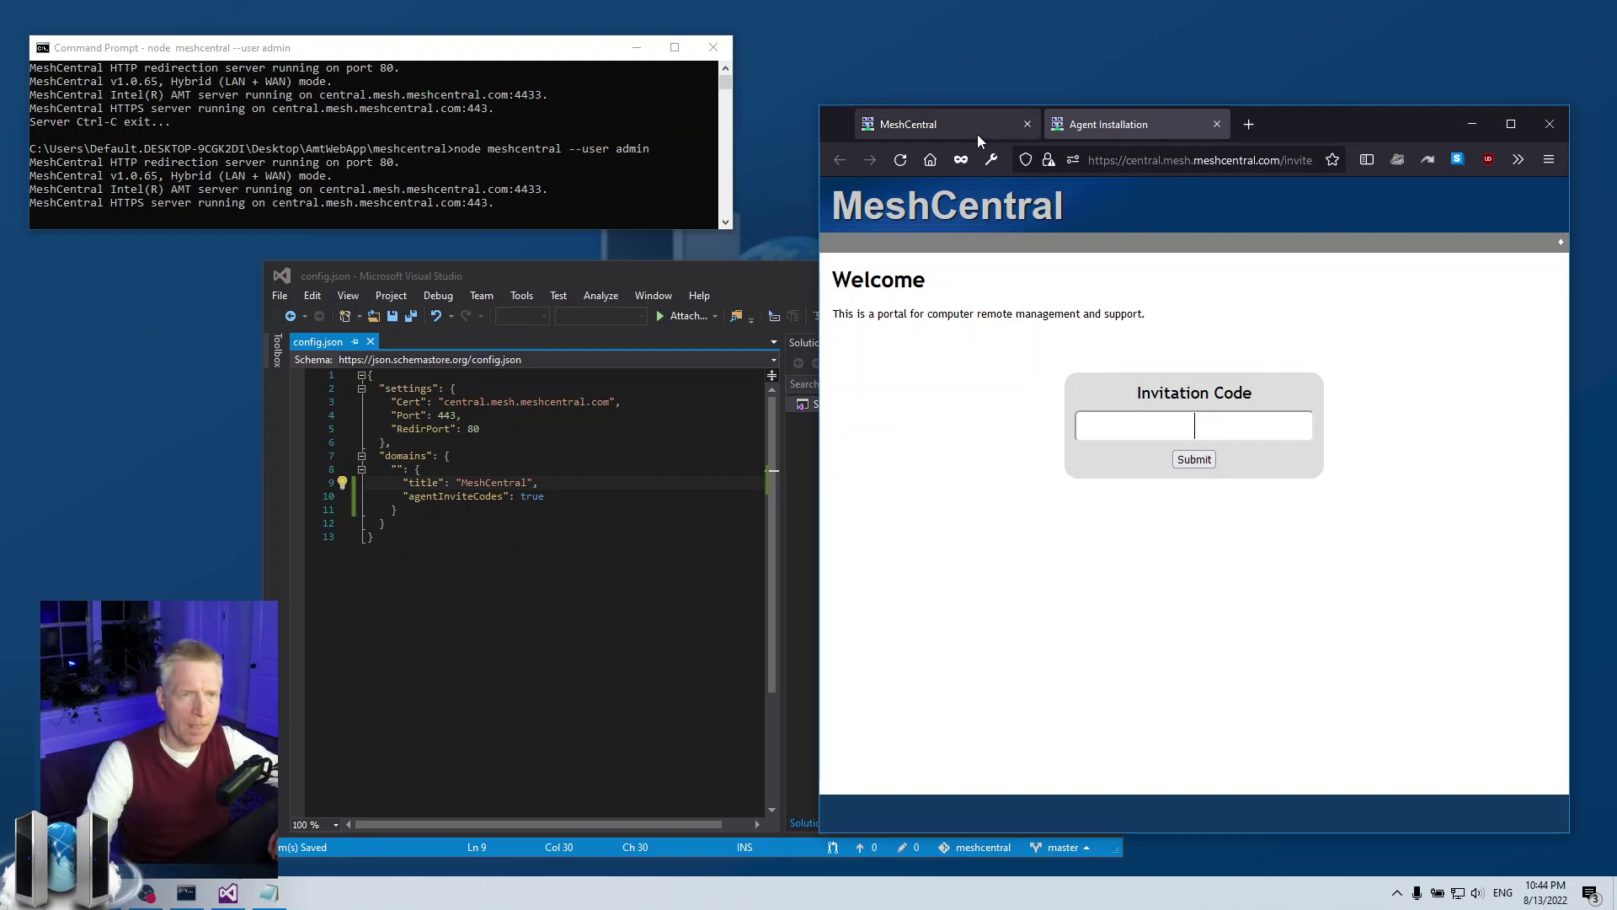
{"action": "type", "text": "5345"}
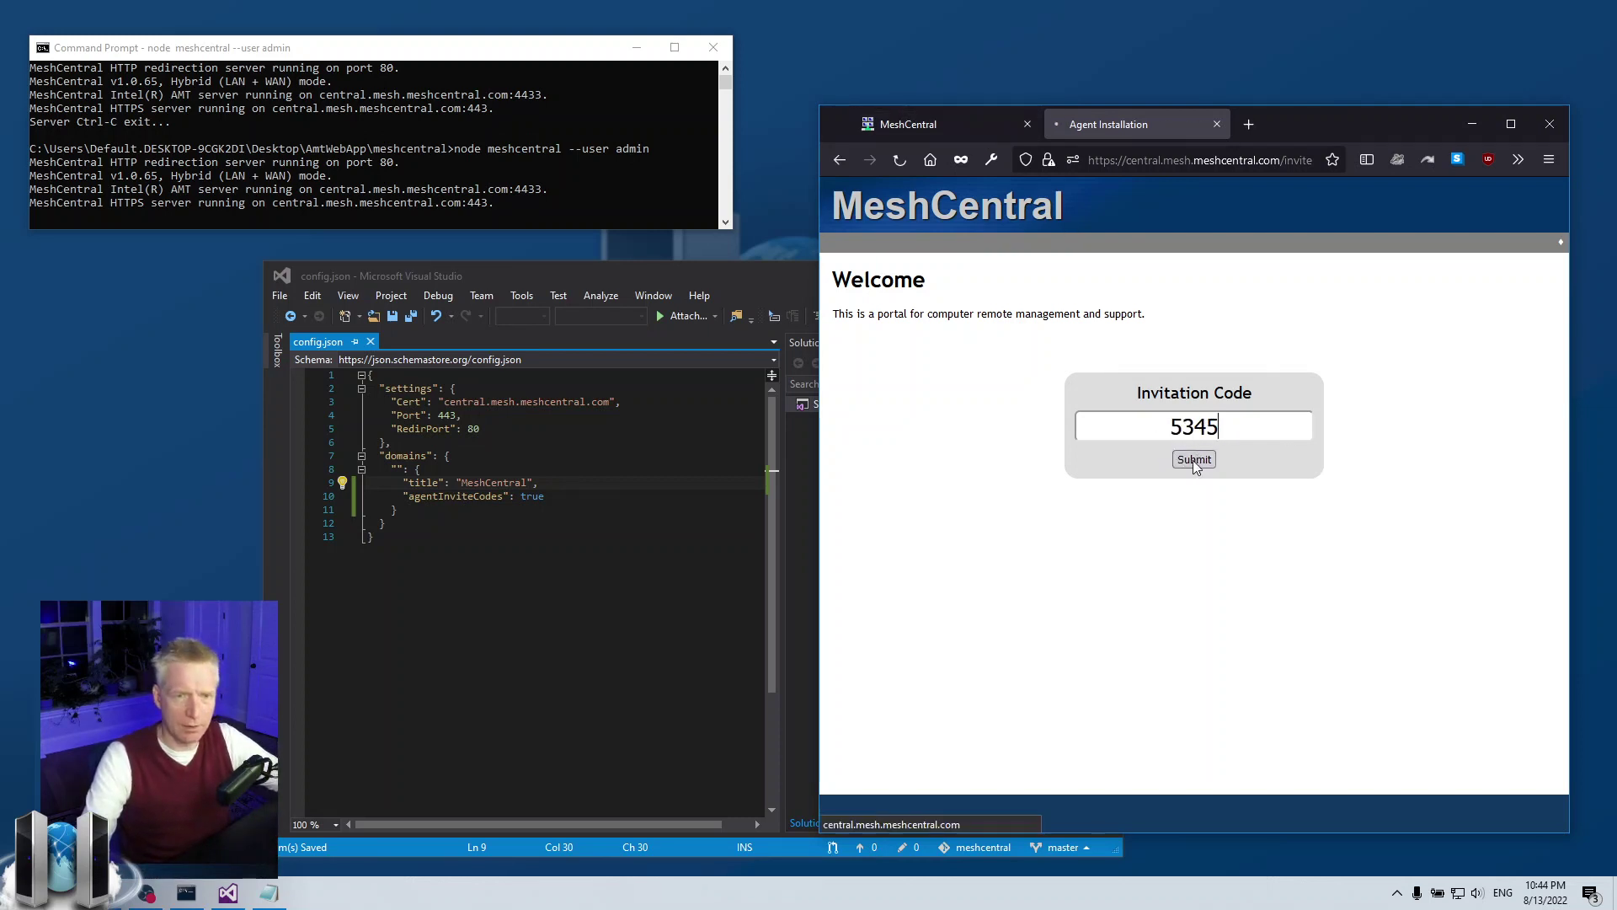
{"action": "left_click", "coordinate": [1193, 460]}
{"action": "type", "text": "ergy4356345"}
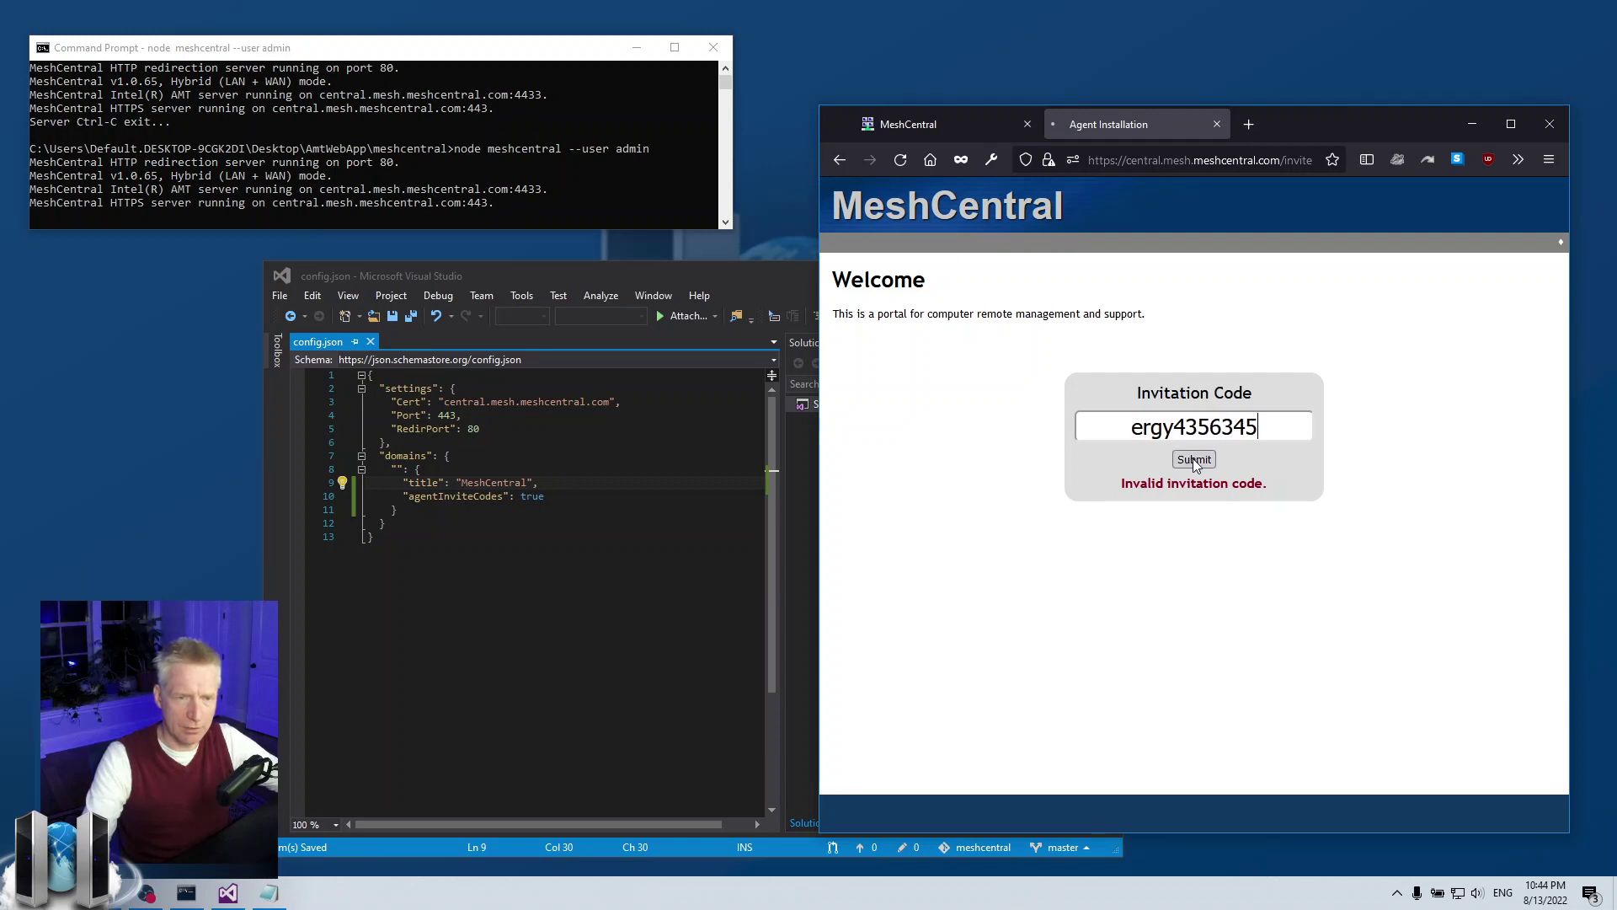
{"action": "left_click", "coordinate": [1192, 458]}
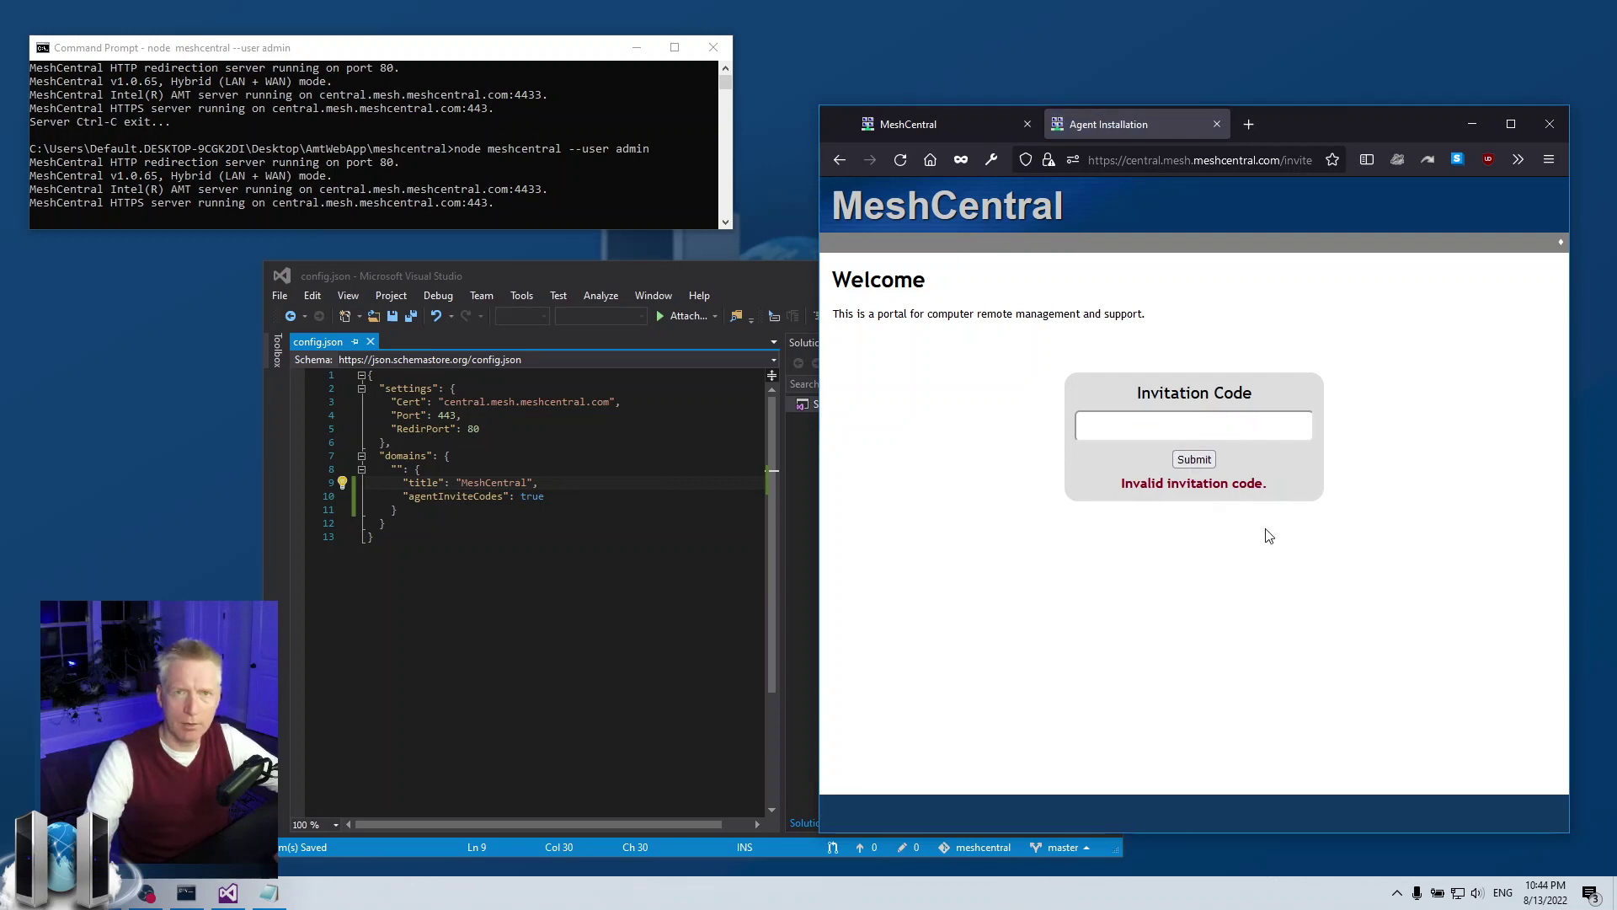
{"action": "left_click", "coordinate": [962, 126]}
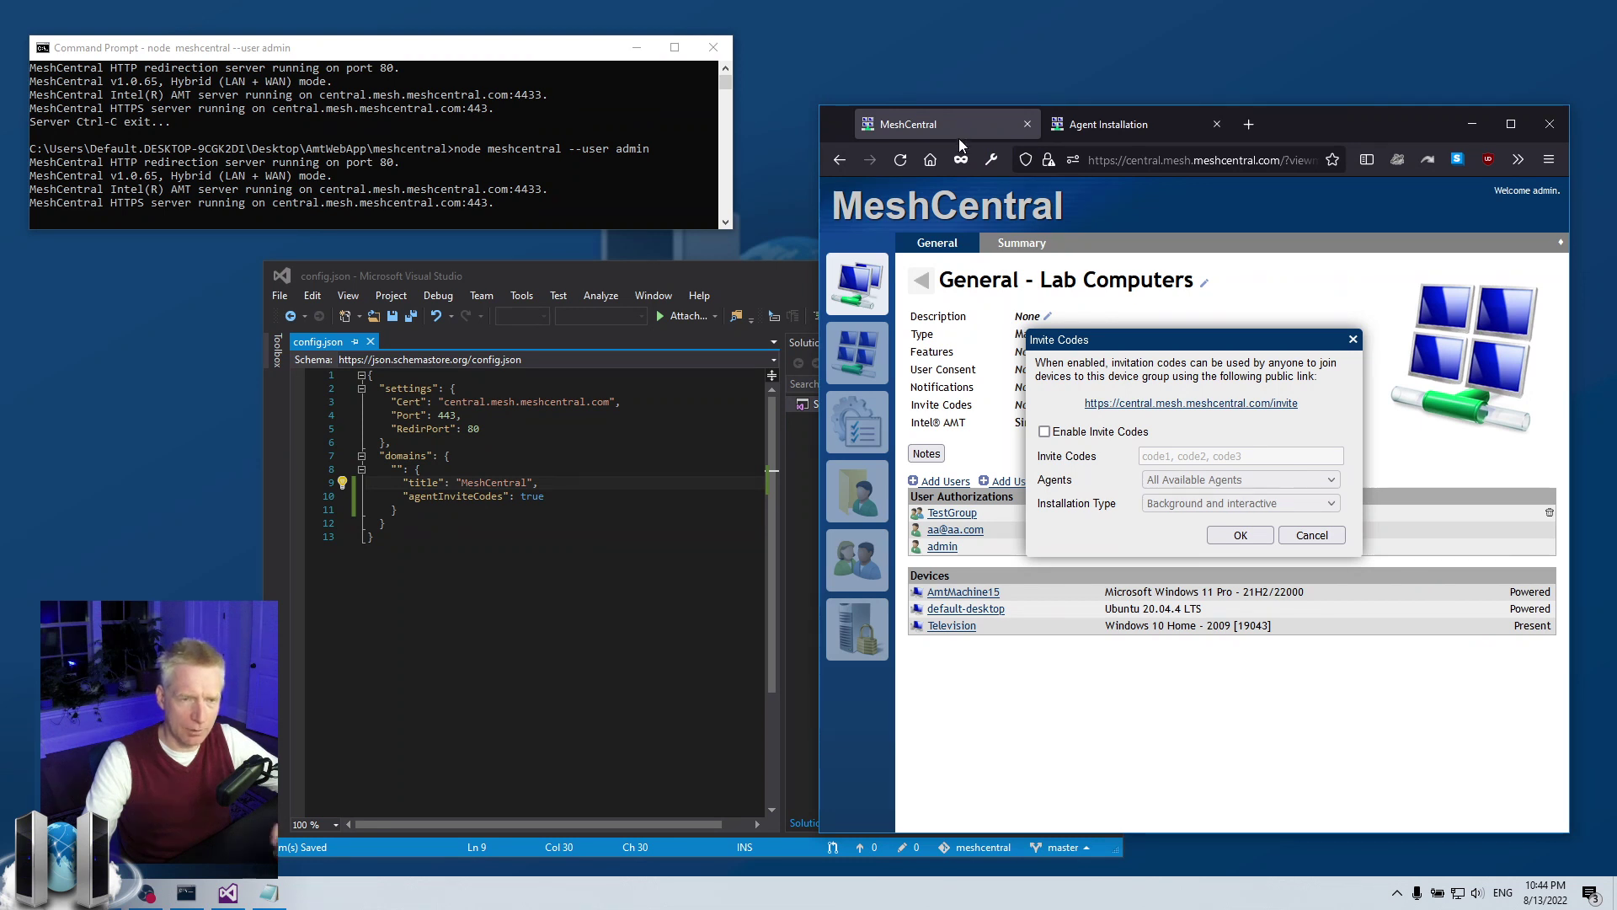
{"action": "left_click", "coordinate": [1093, 133]}
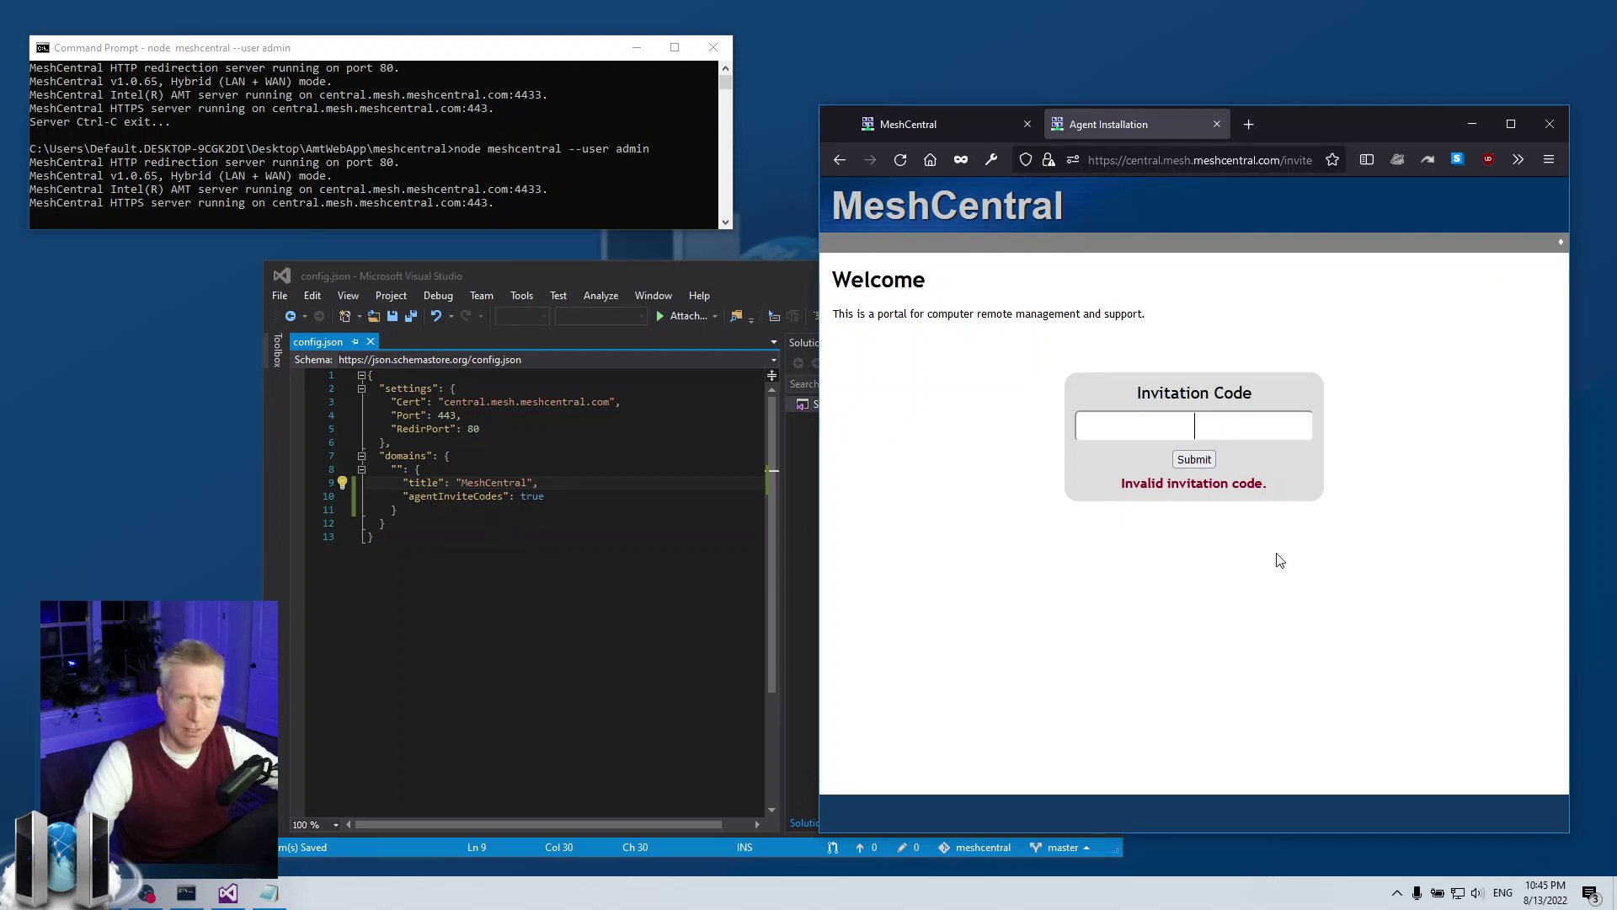
{"action": "left_click", "coordinate": [972, 123]}
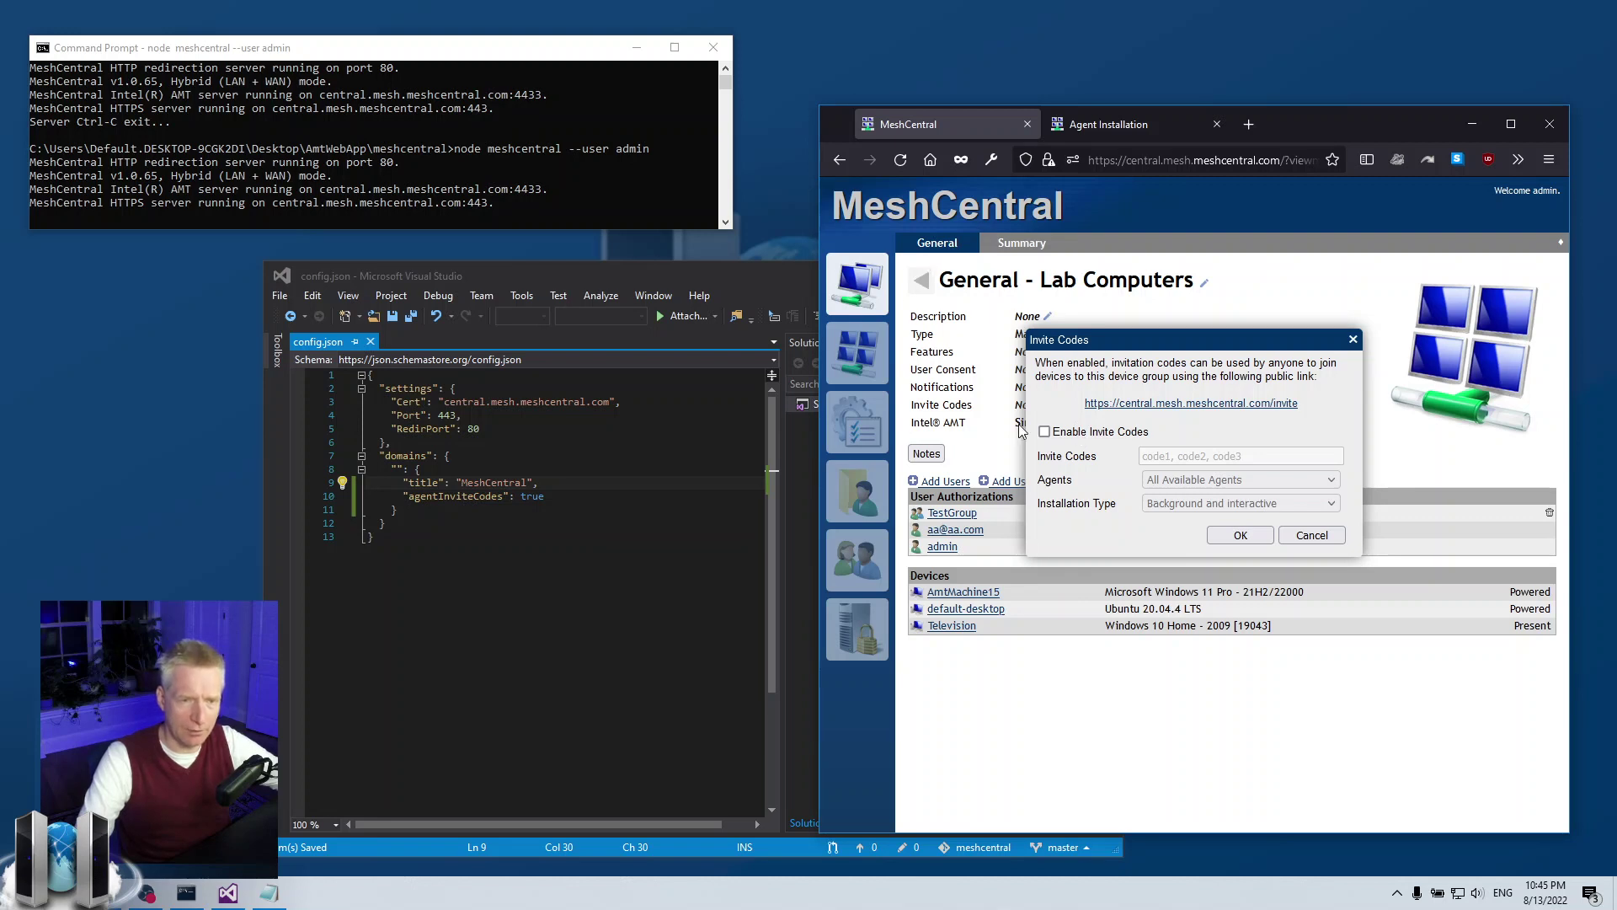
{"action": "left_click", "coordinate": [1045, 432]}
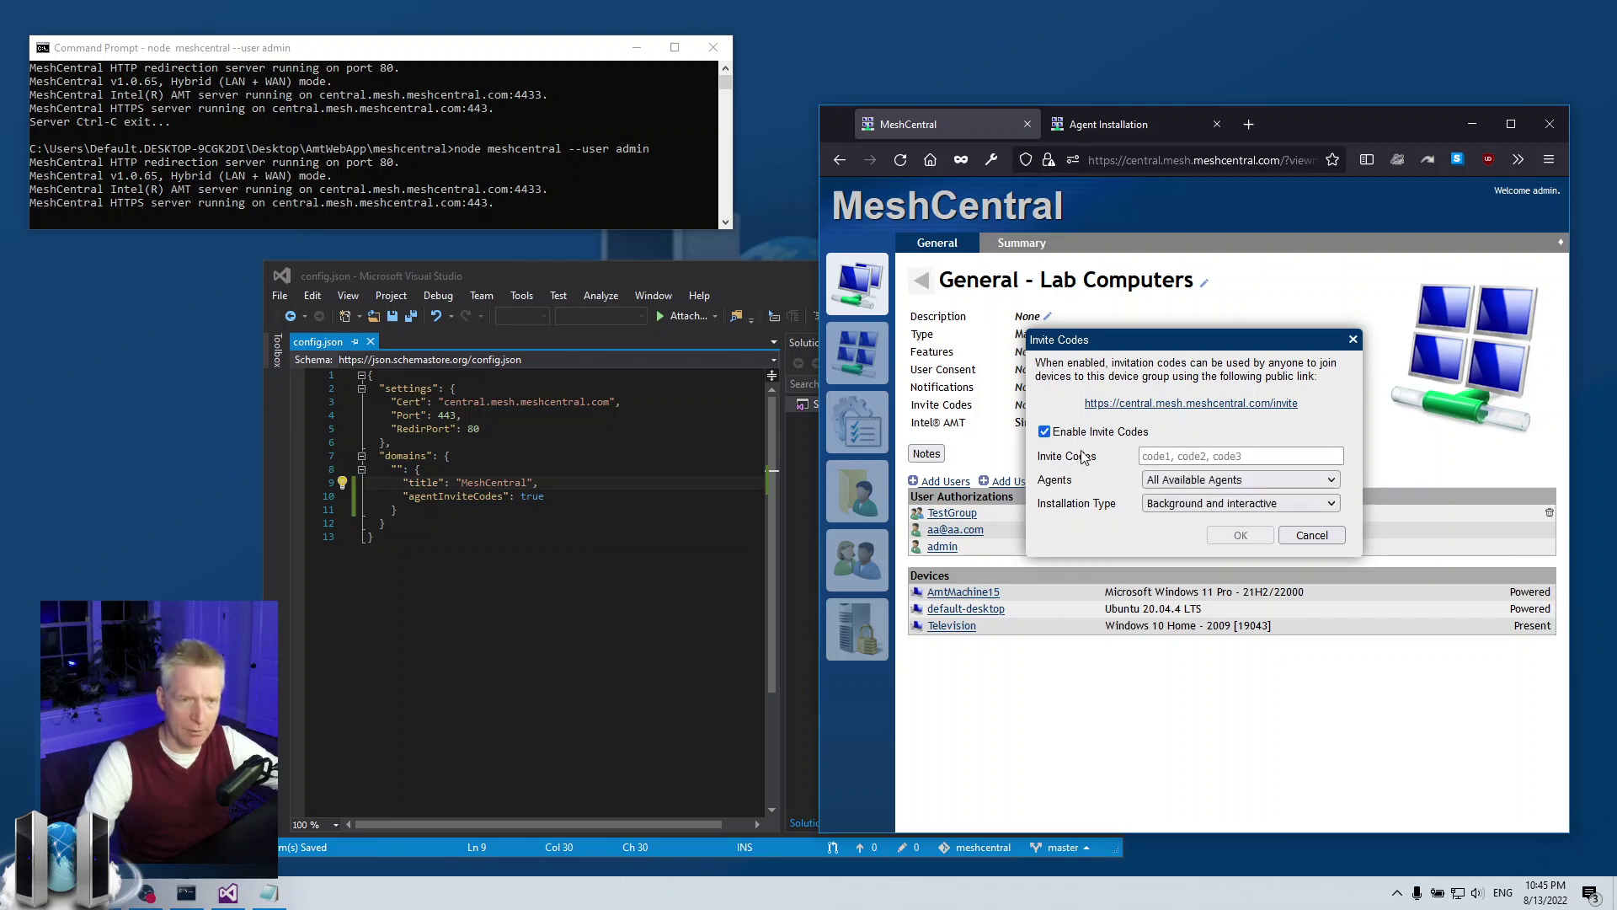
{"action": "left_click", "coordinate": [1167, 459]}
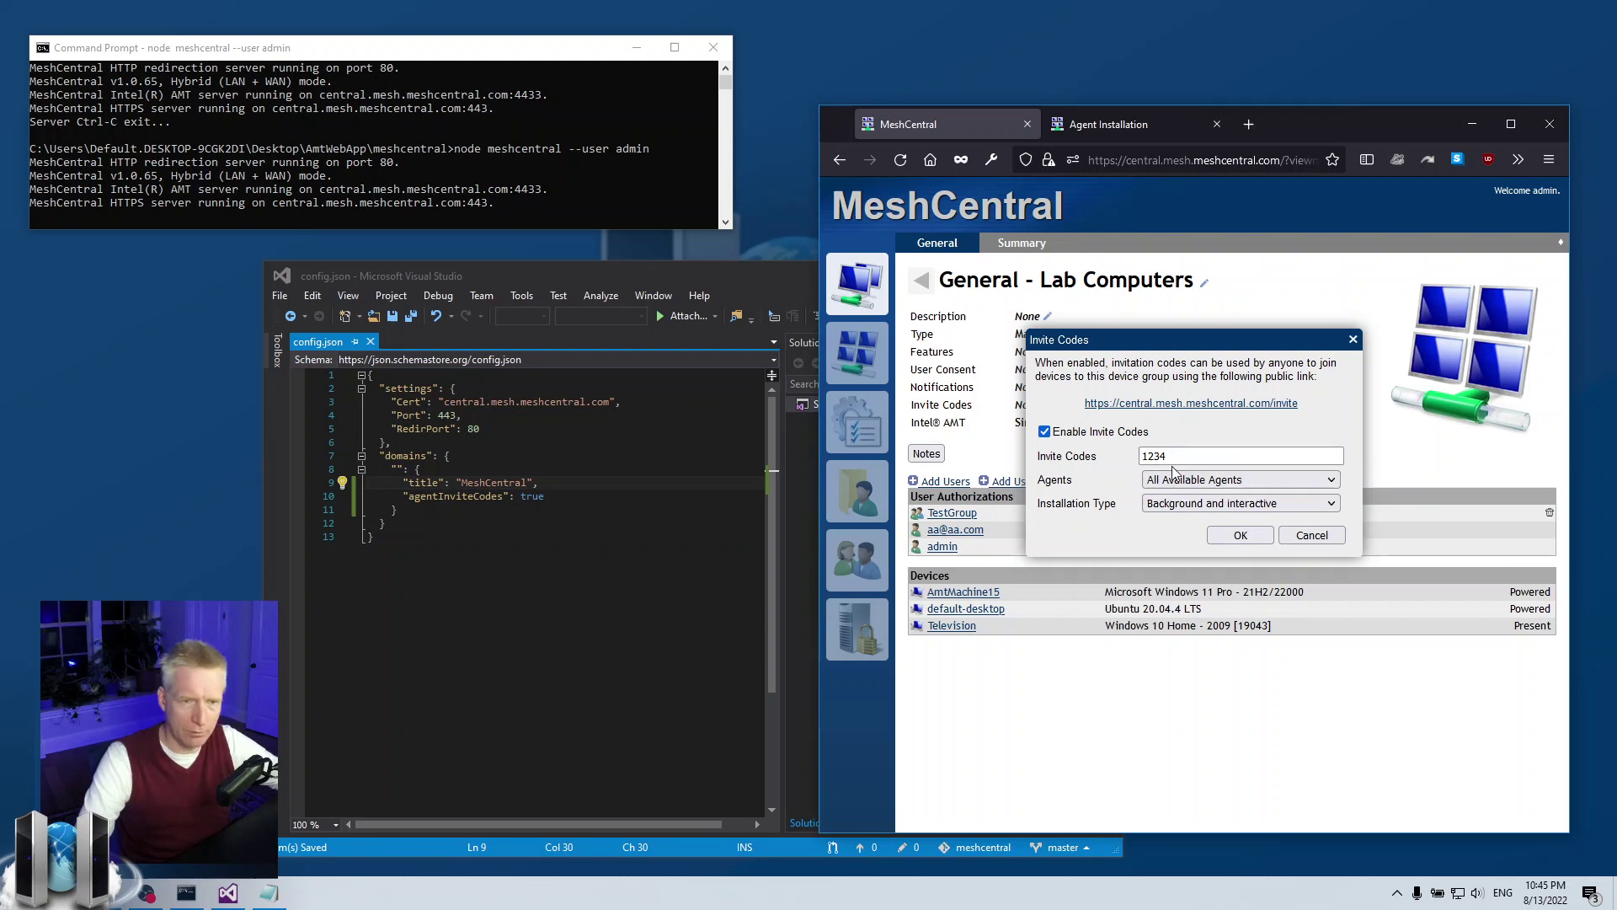
{"action": "left_click", "coordinate": [1179, 479]}
{"action": "left_click", "coordinate": [1179, 516]}
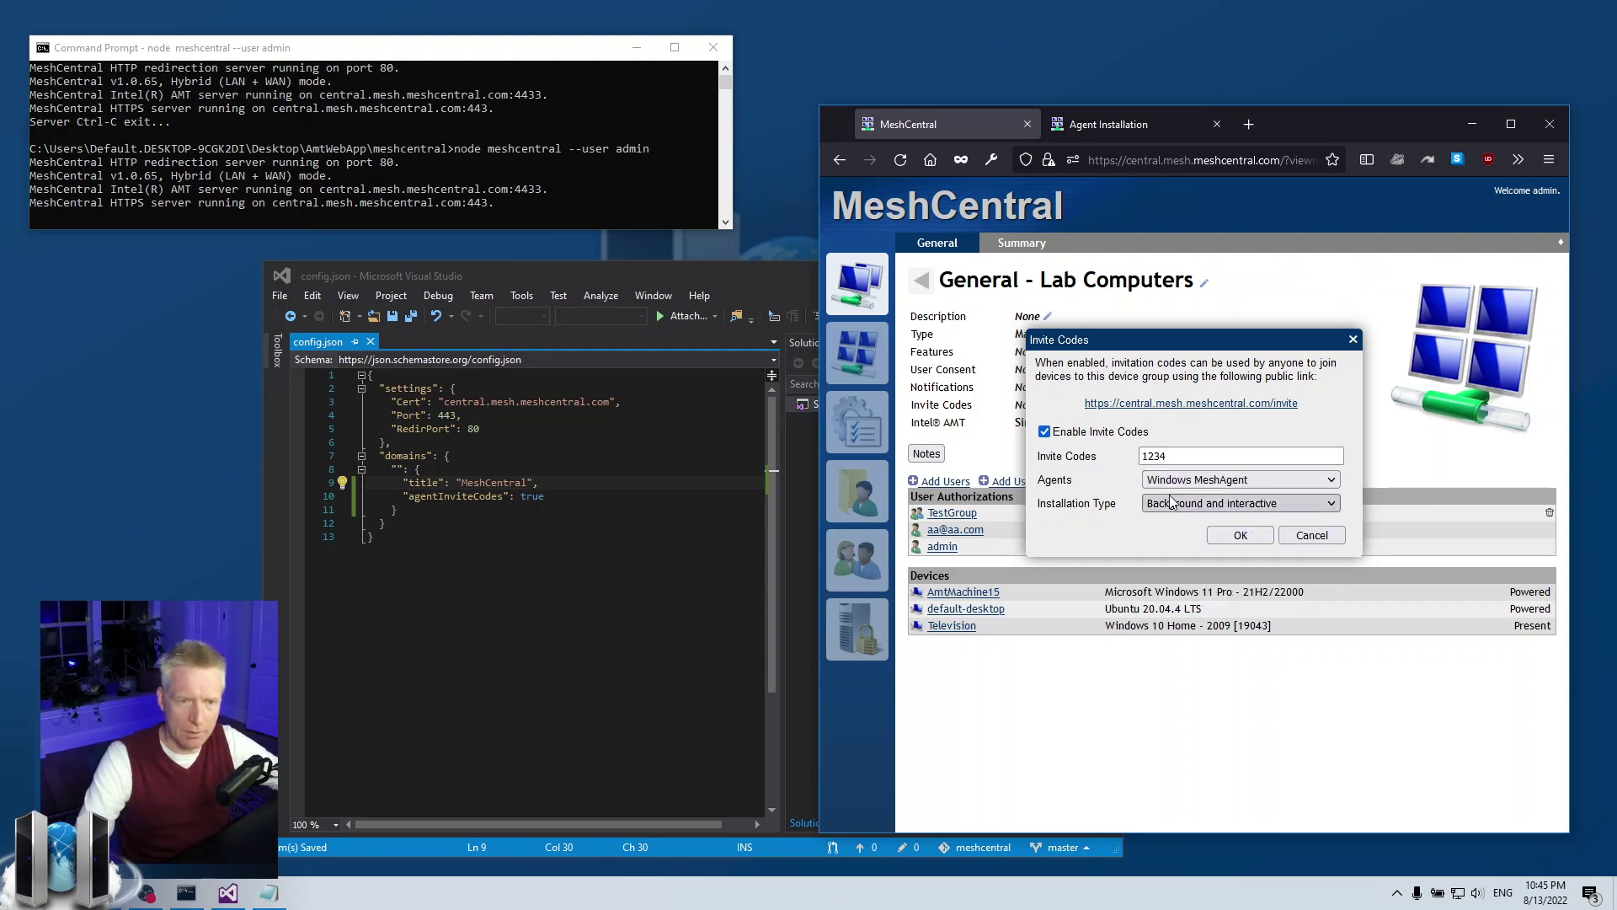
{"action": "left_click", "coordinate": [1171, 502]}
{"action": "left_click", "coordinate": [1166, 549]}
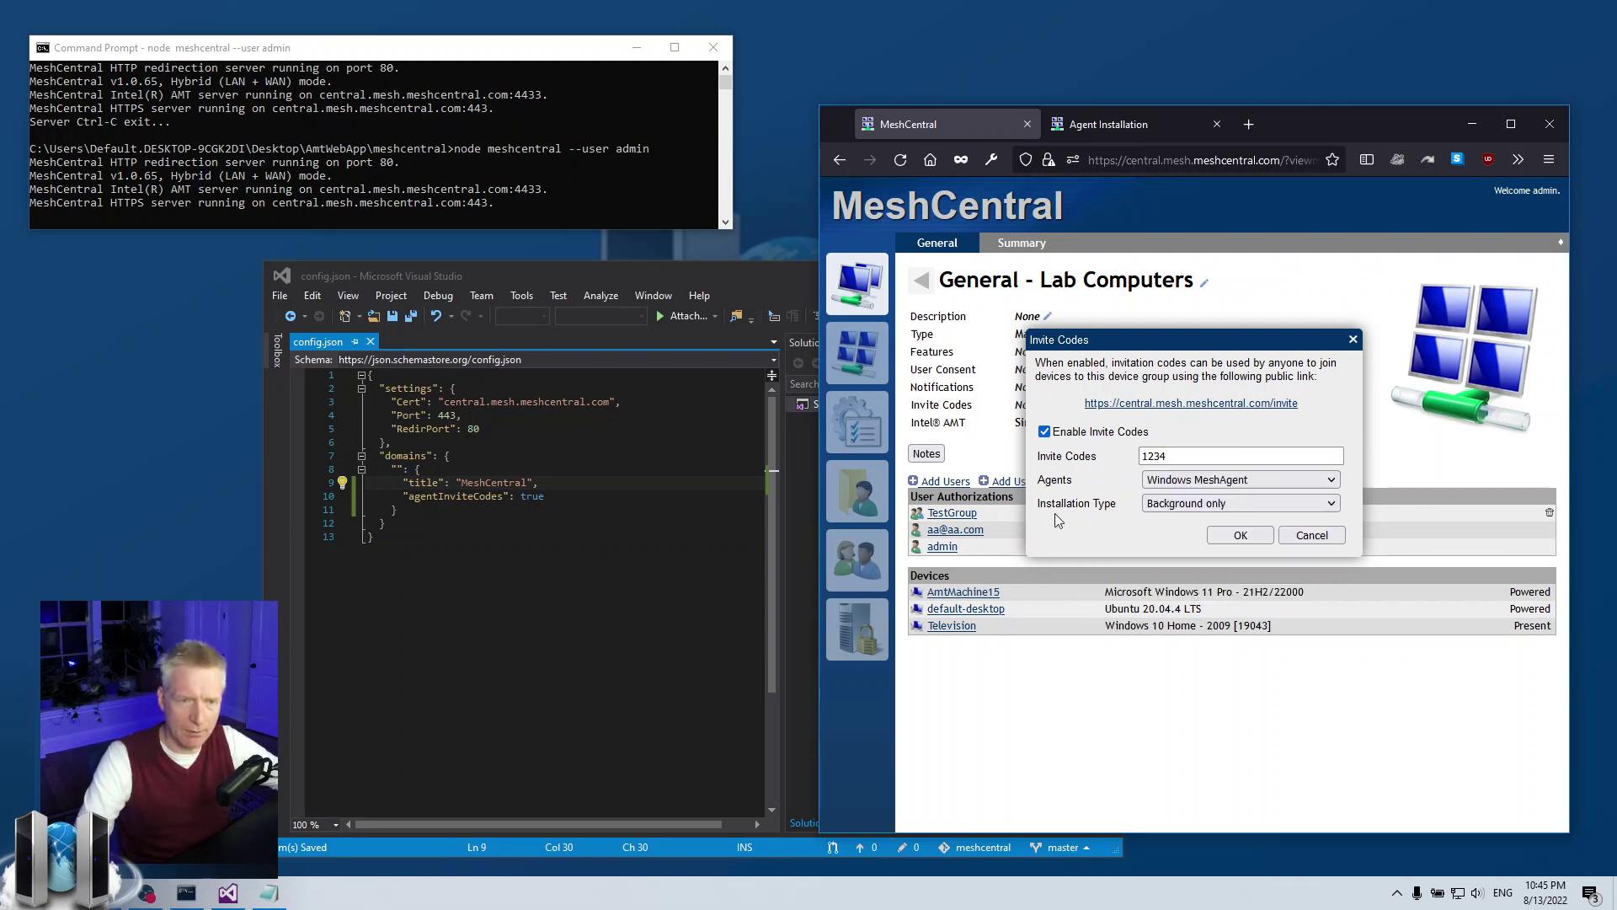
{"action": "left_click", "coordinate": [1239, 535]}
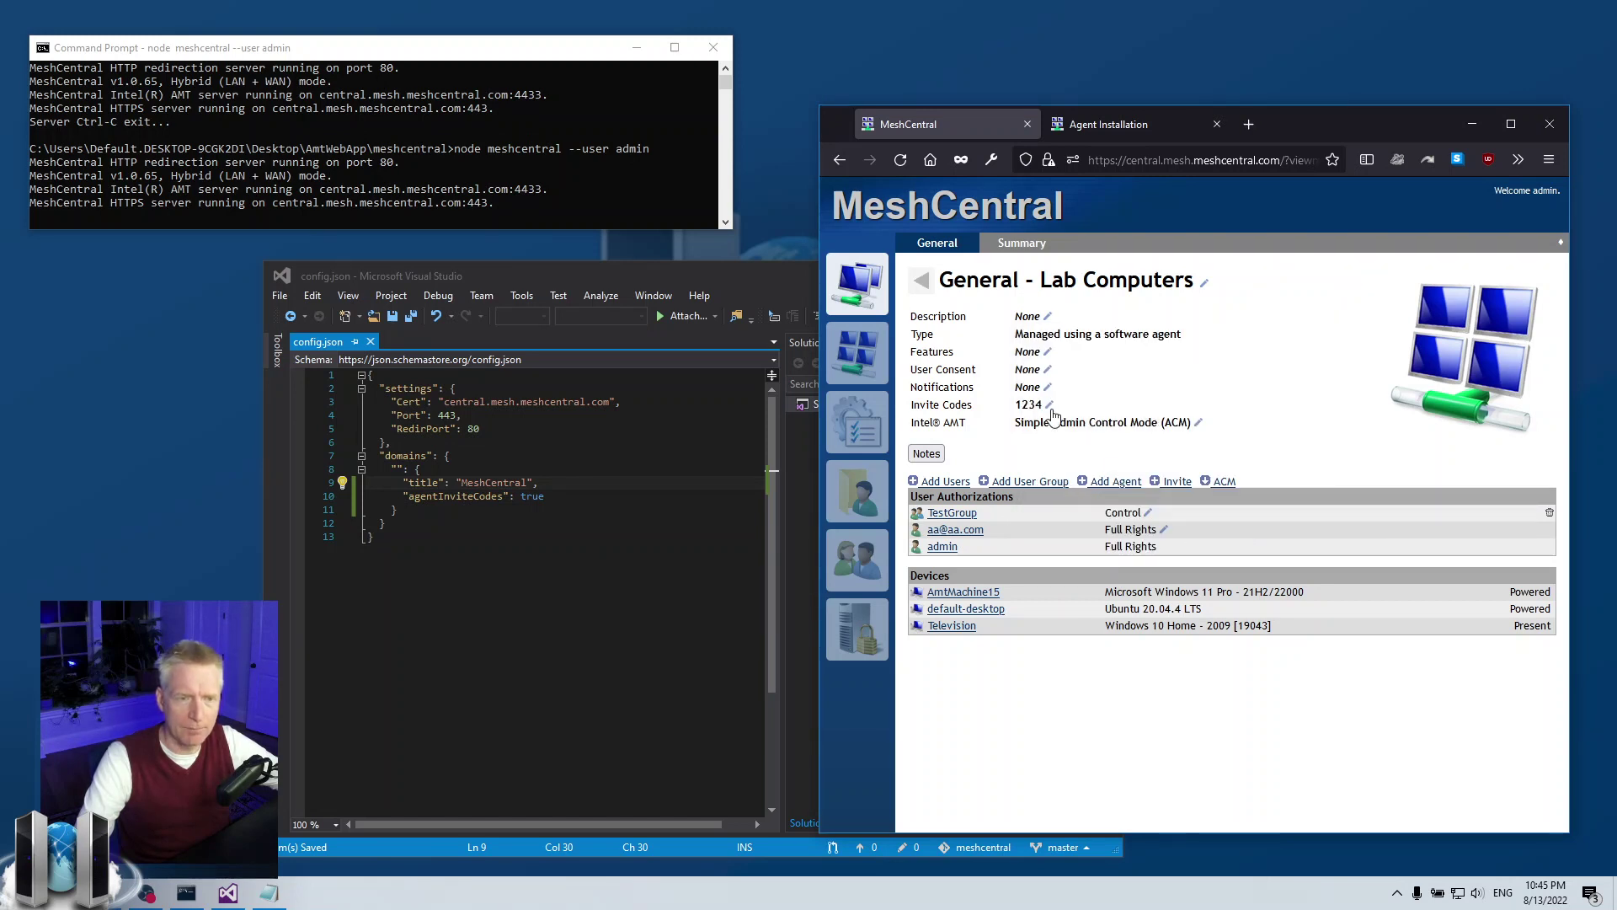
{"action": "left_click", "coordinate": [1095, 134]}
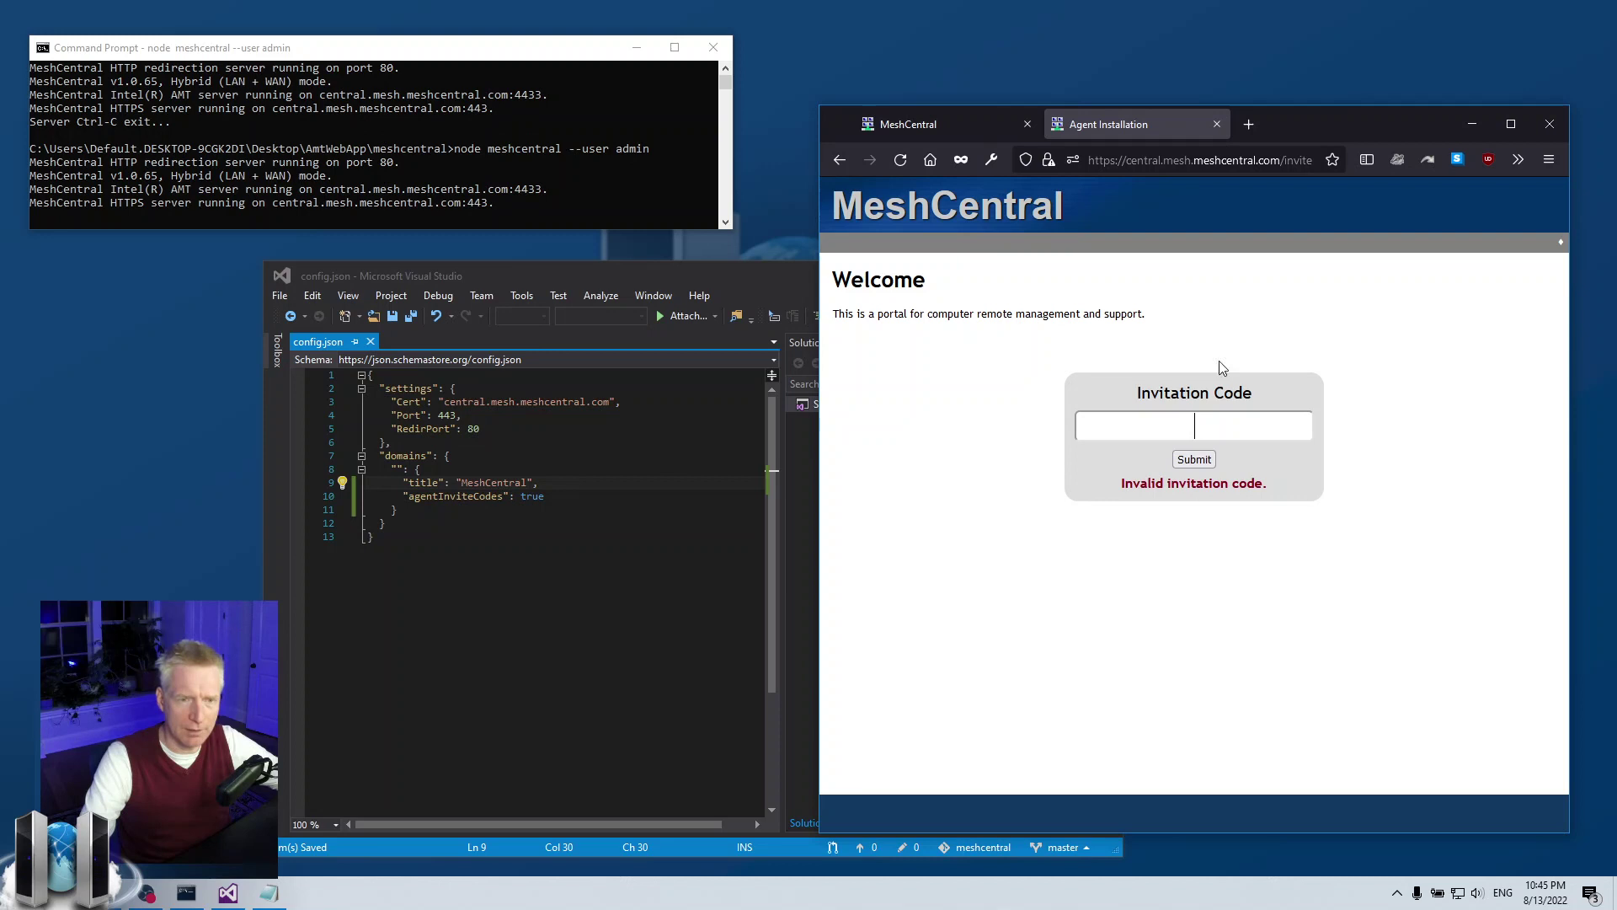
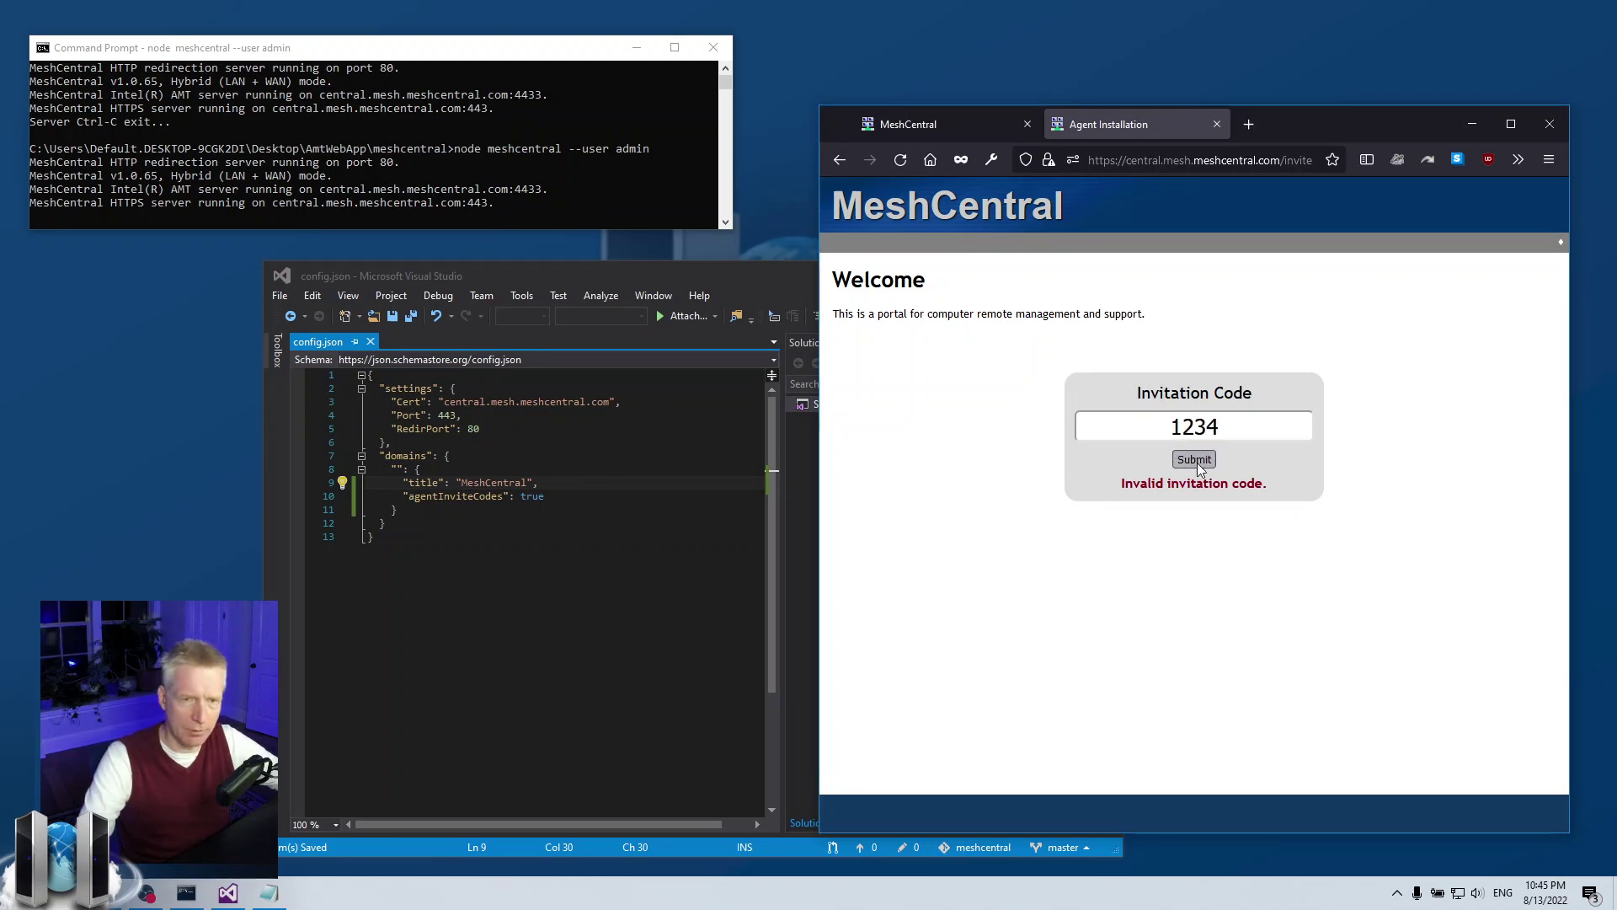
{"action": "left_click", "coordinate": [1195, 460]}
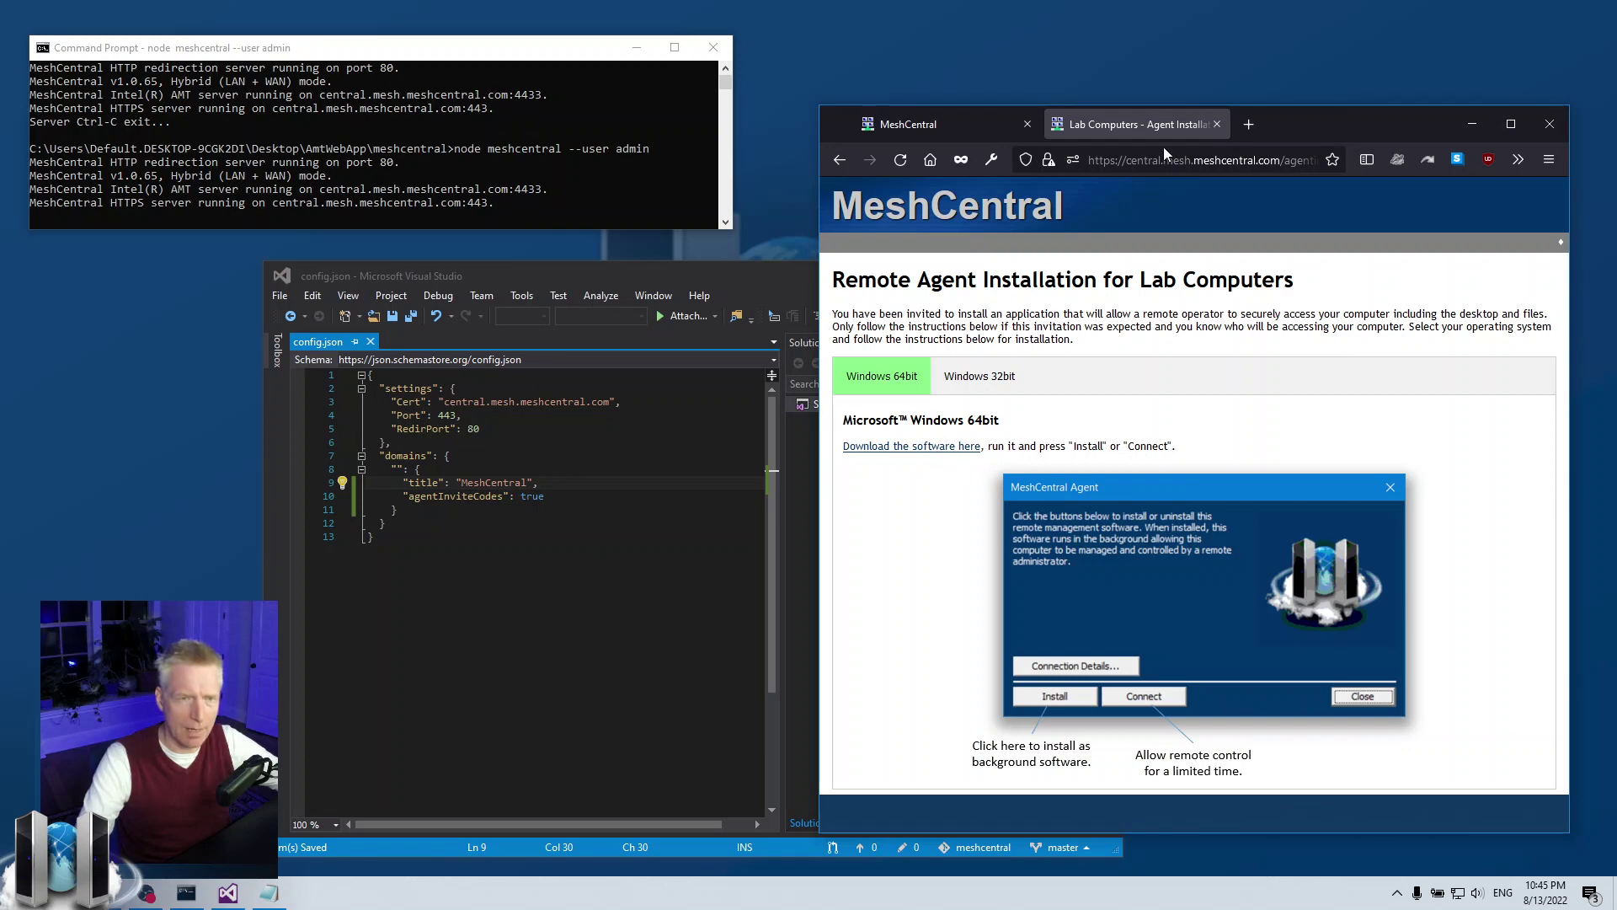
{"action": "left_click", "coordinate": [1216, 125]}
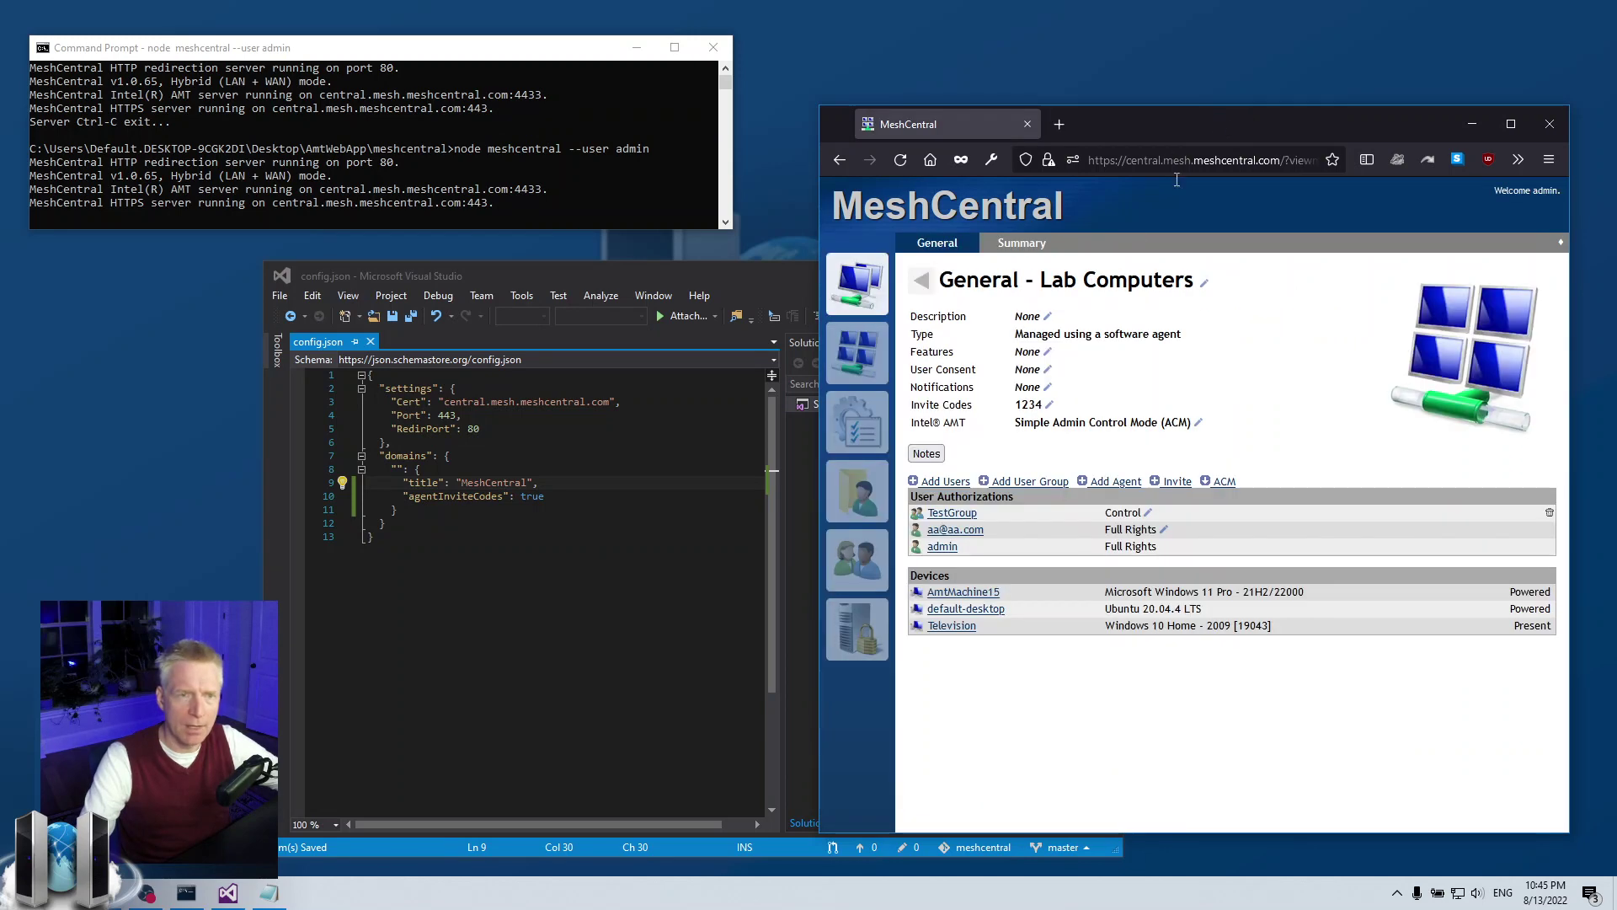
{"action": "left_click", "coordinate": [1027, 404]}
{"action": "double_click", "coordinate": [1154, 455]}
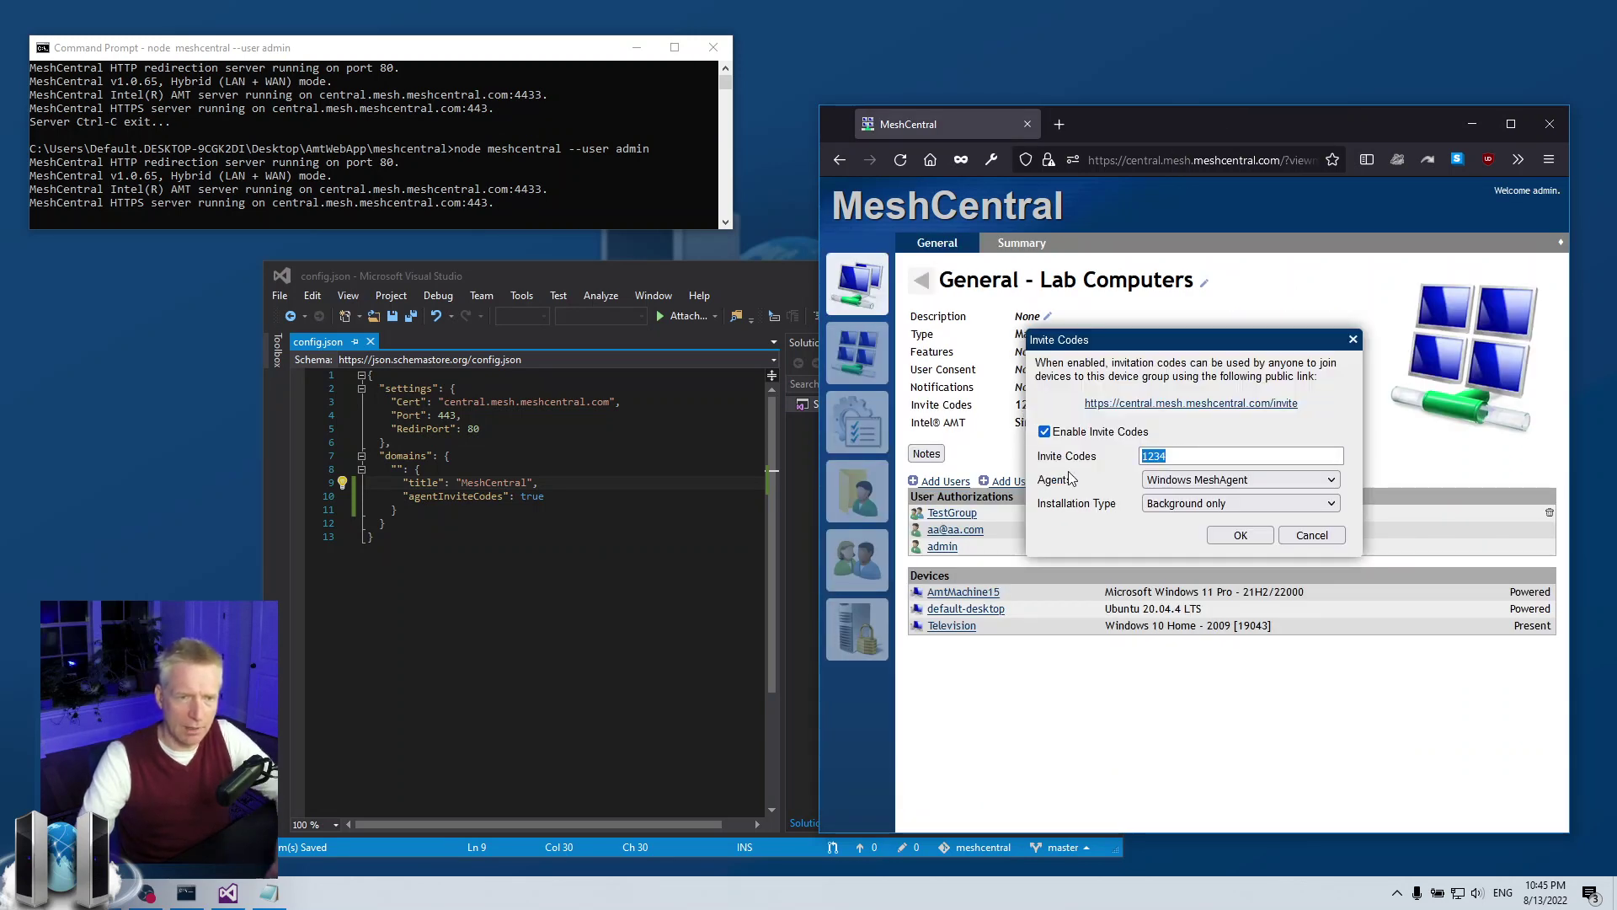
{"action": "key", "text": "BackSpace"}
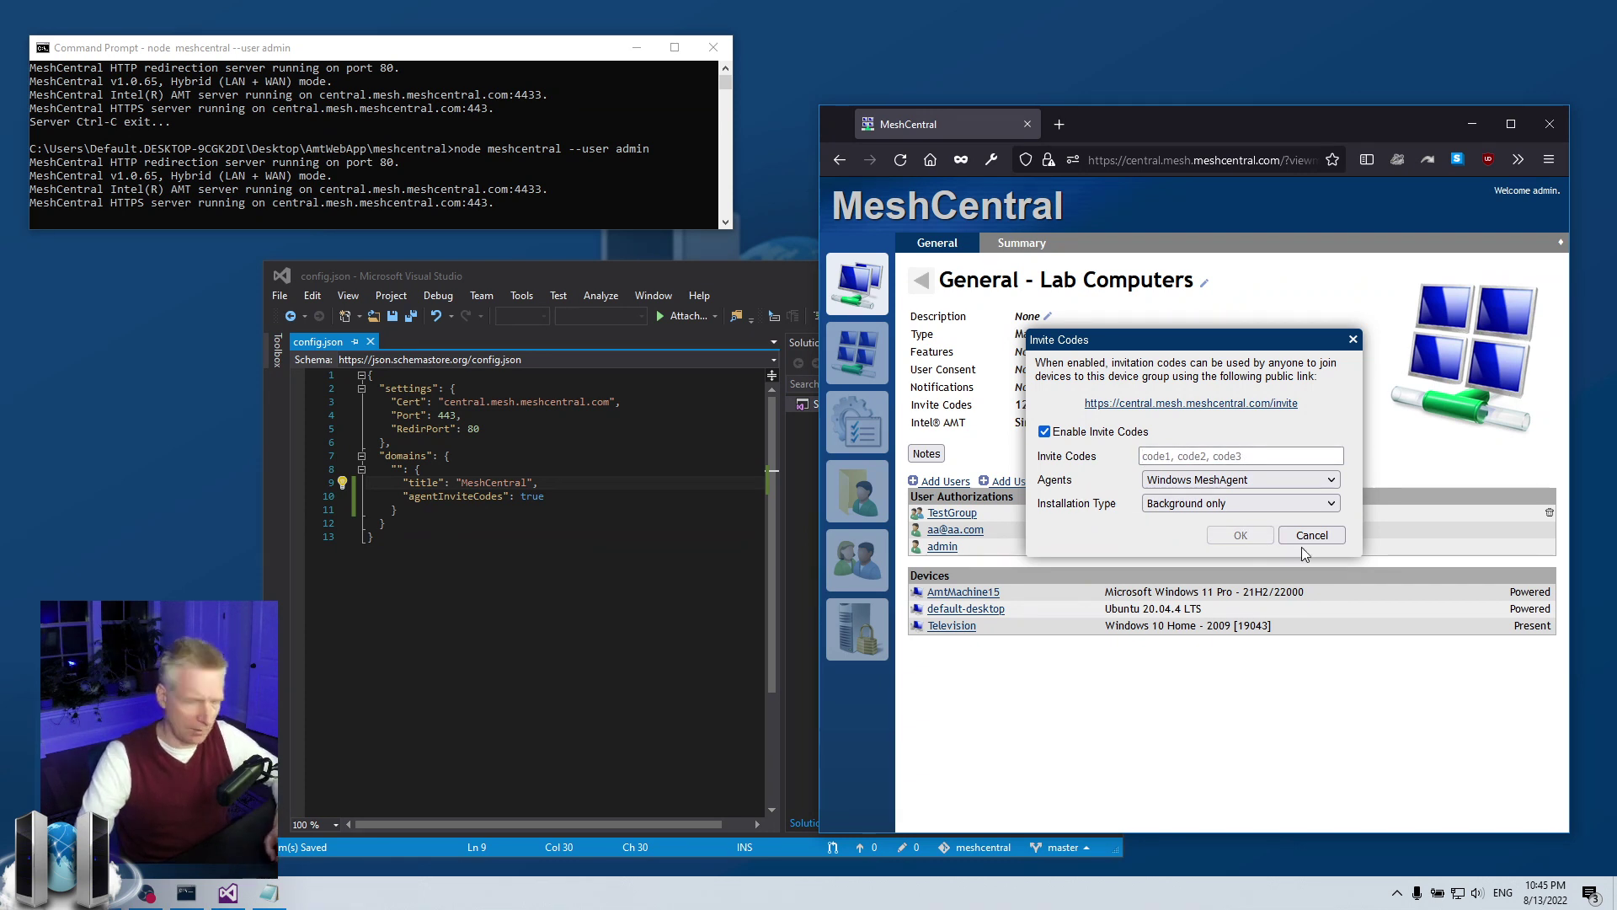
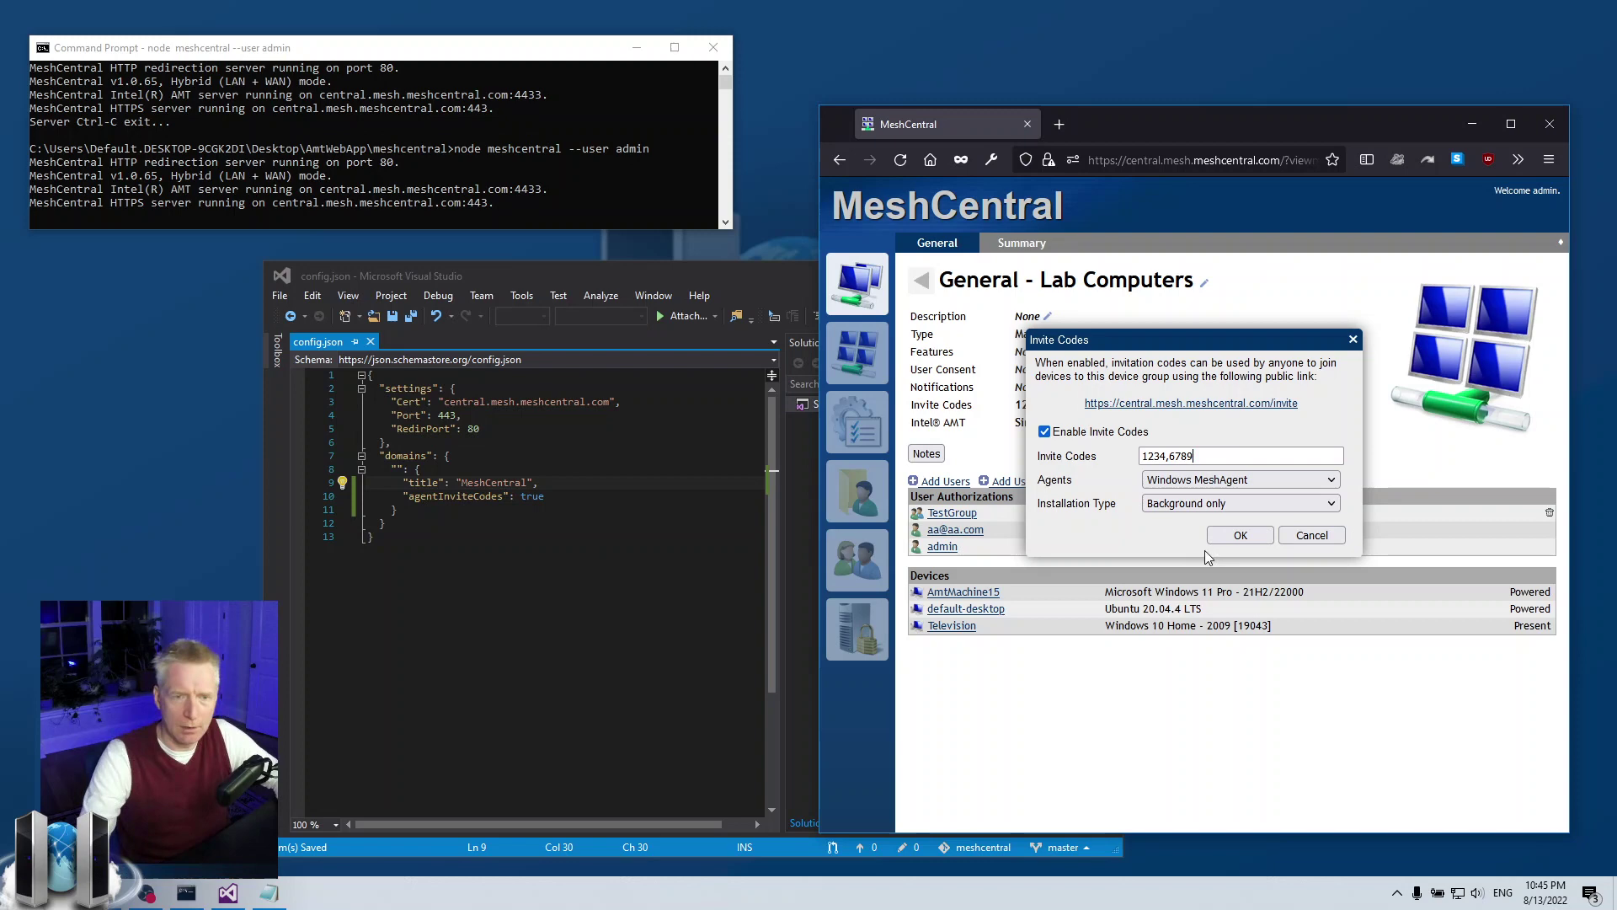
{"action": "left_click", "coordinate": [1233, 531]}
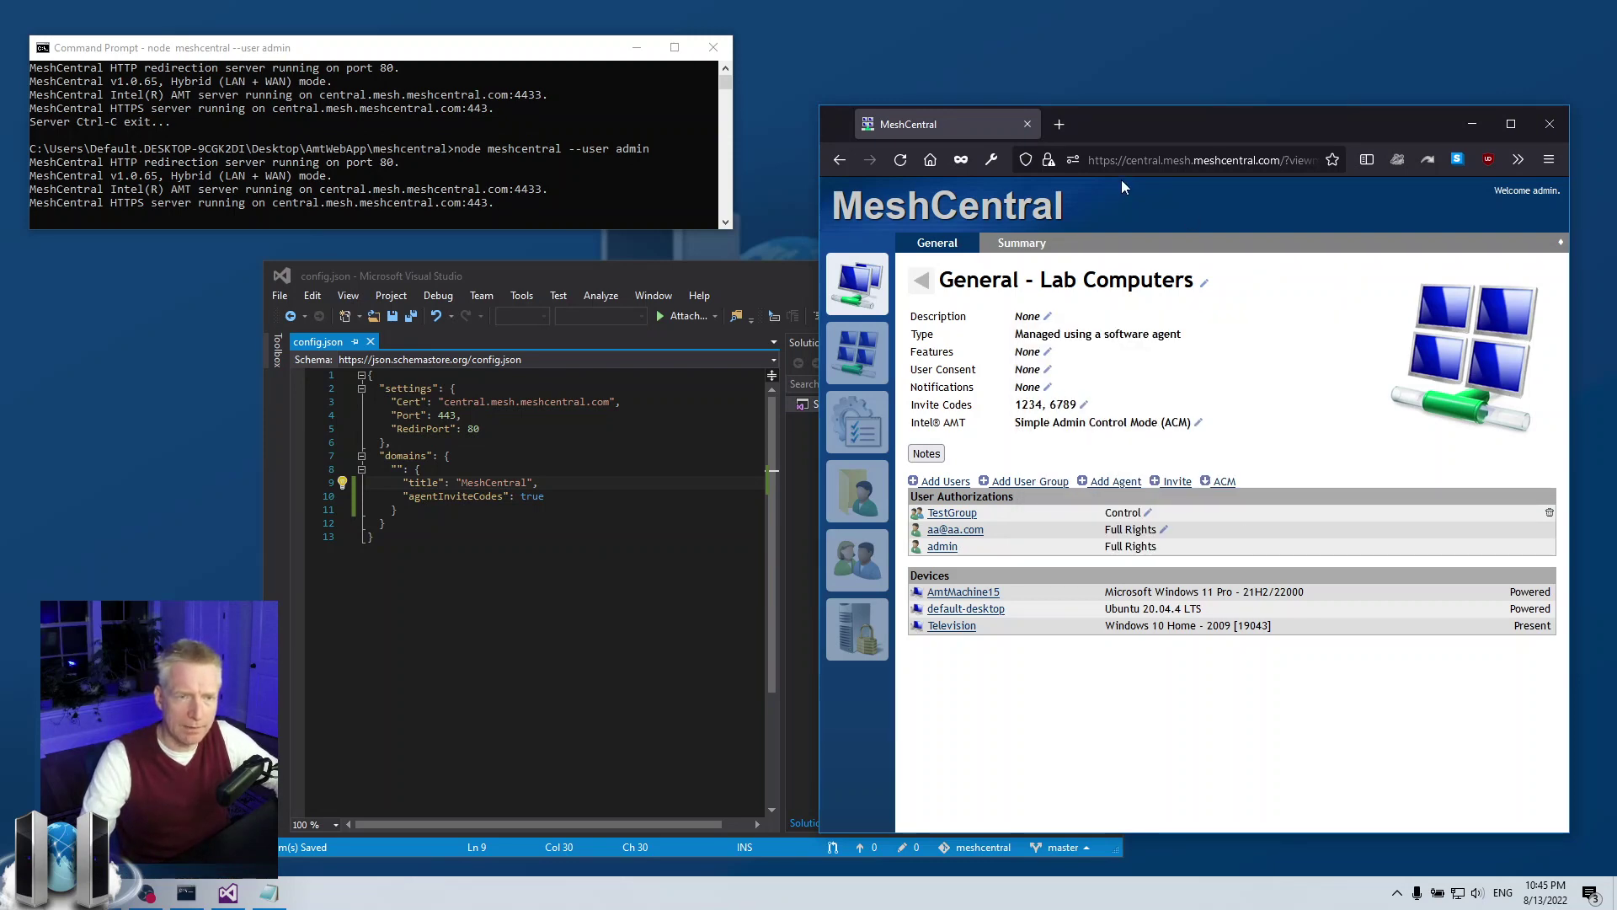
{"action": "left_click", "coordinate": [1044, 404]}
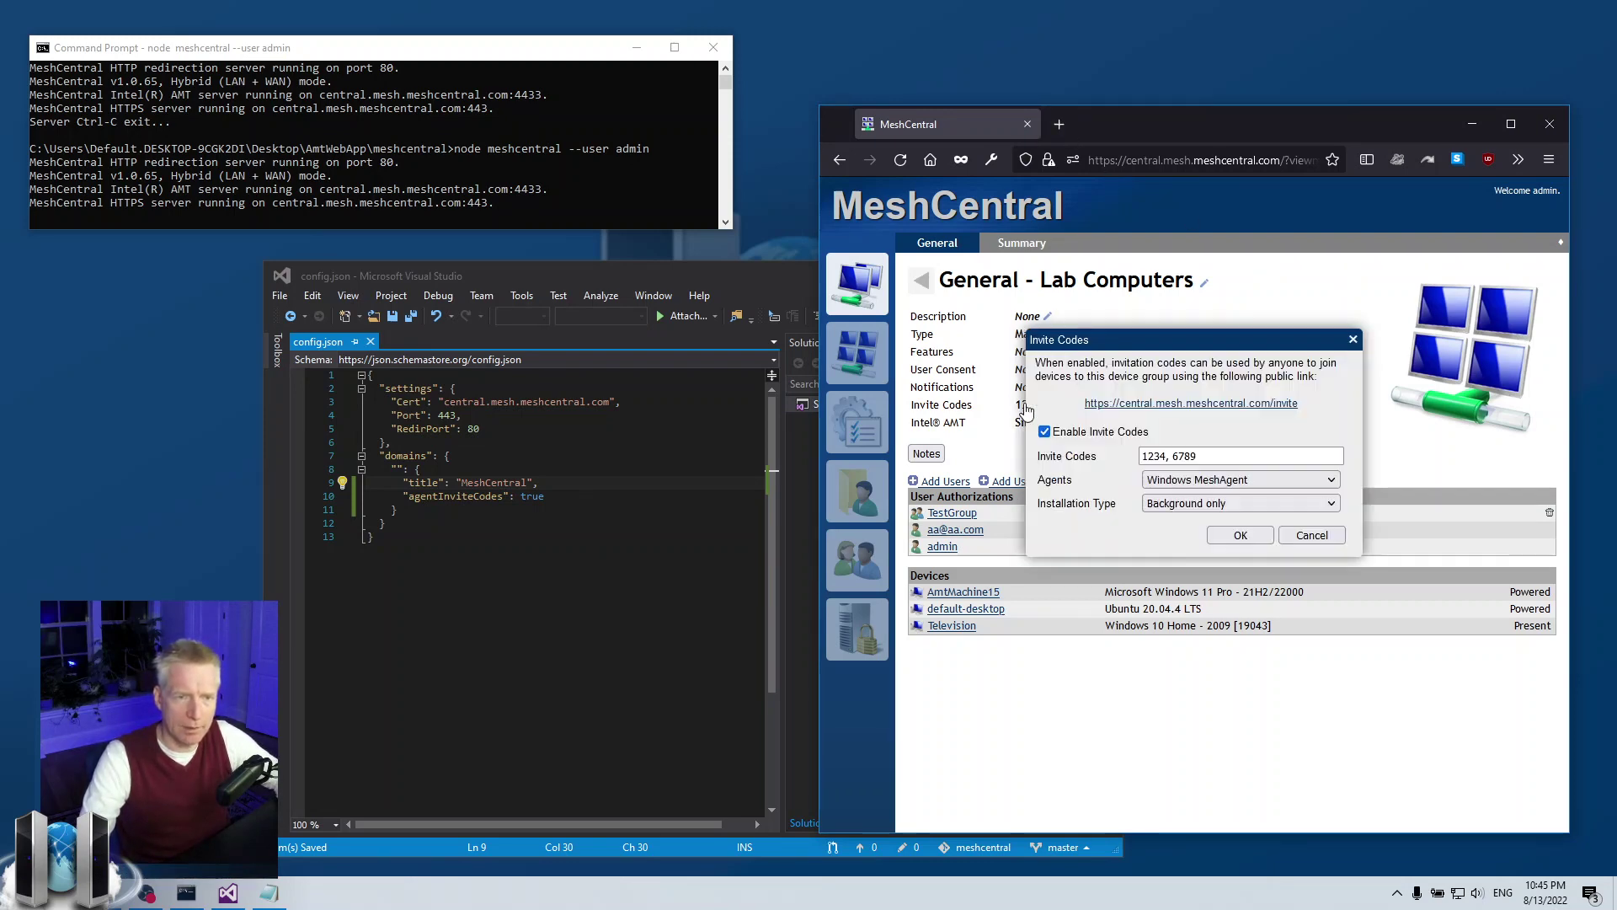
{"action": "left_click", "coordinate": [1211, 404]}
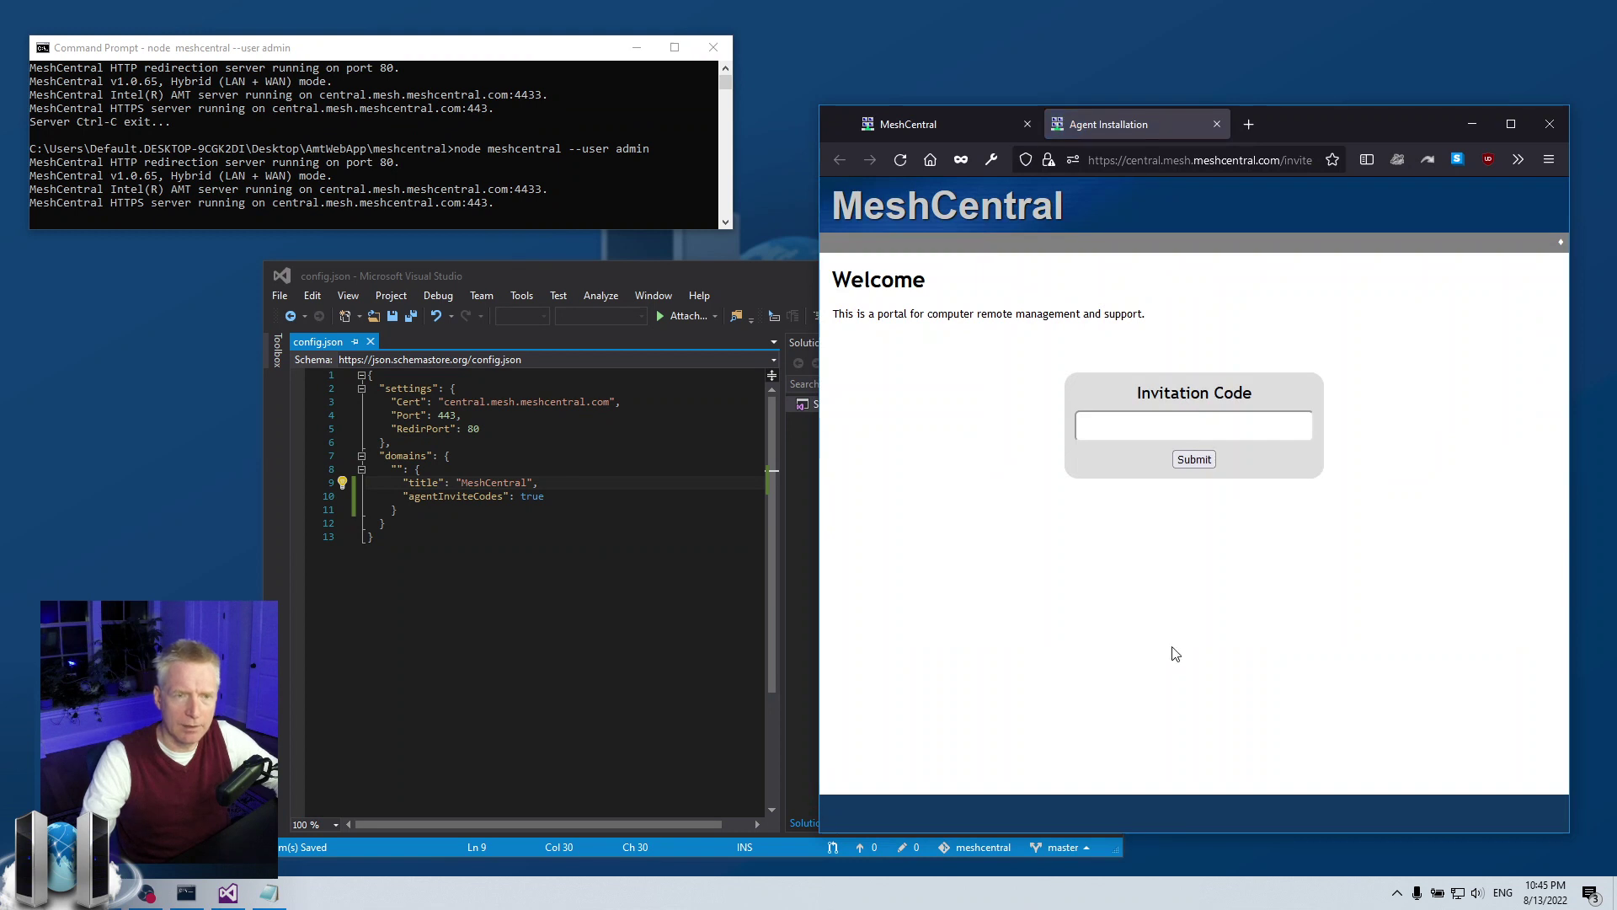
{"action": "left_click", "coordinate": [1228, 424]}
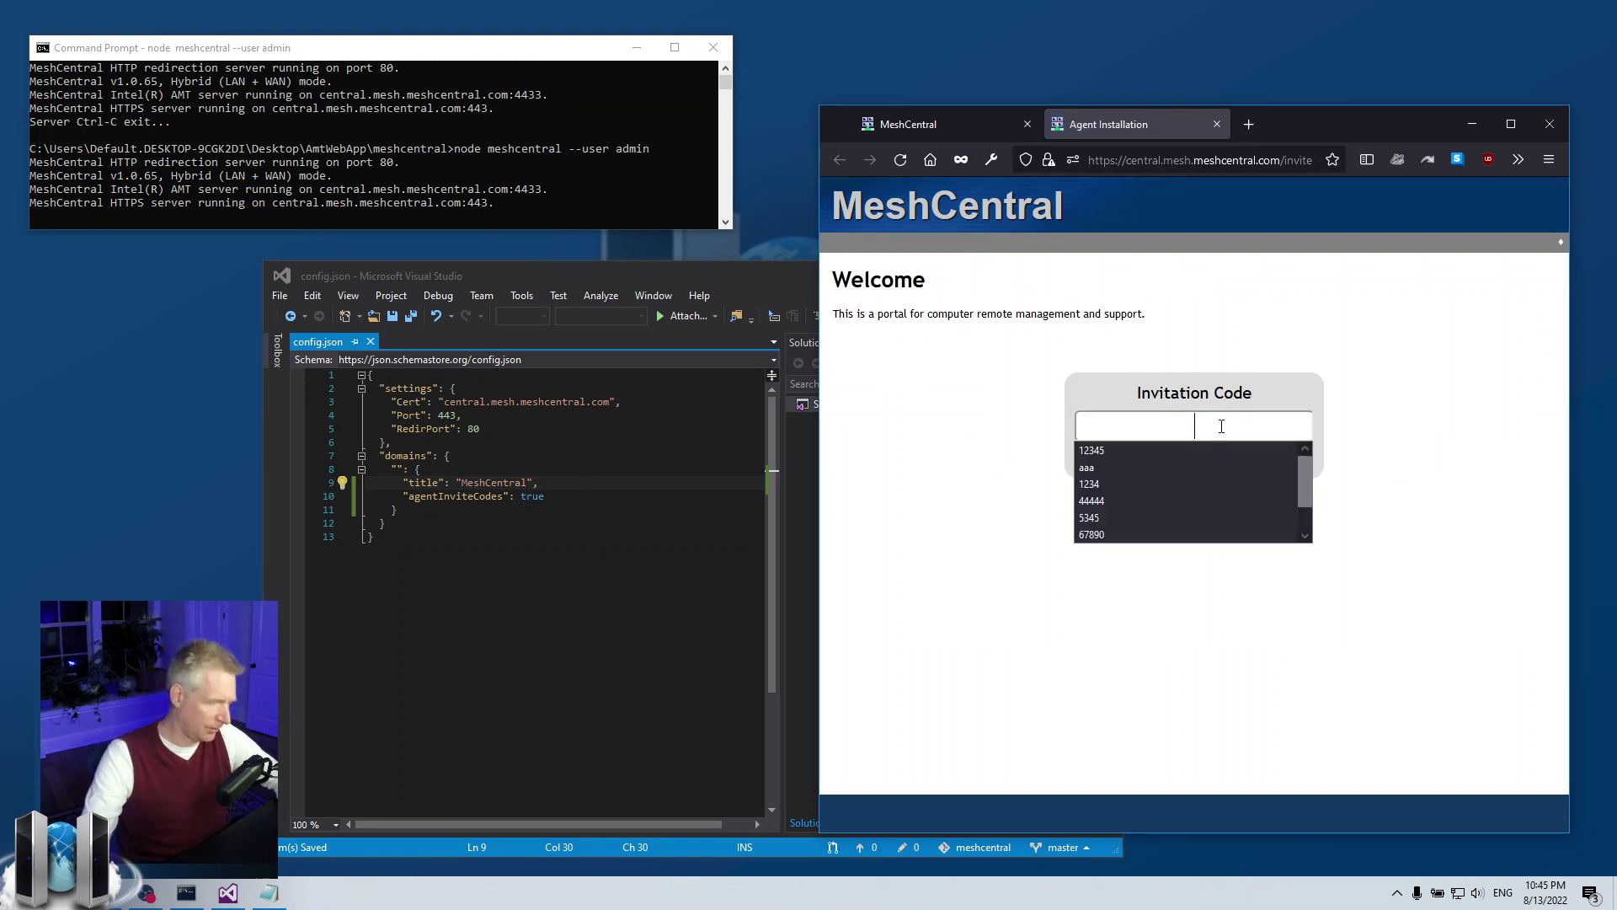
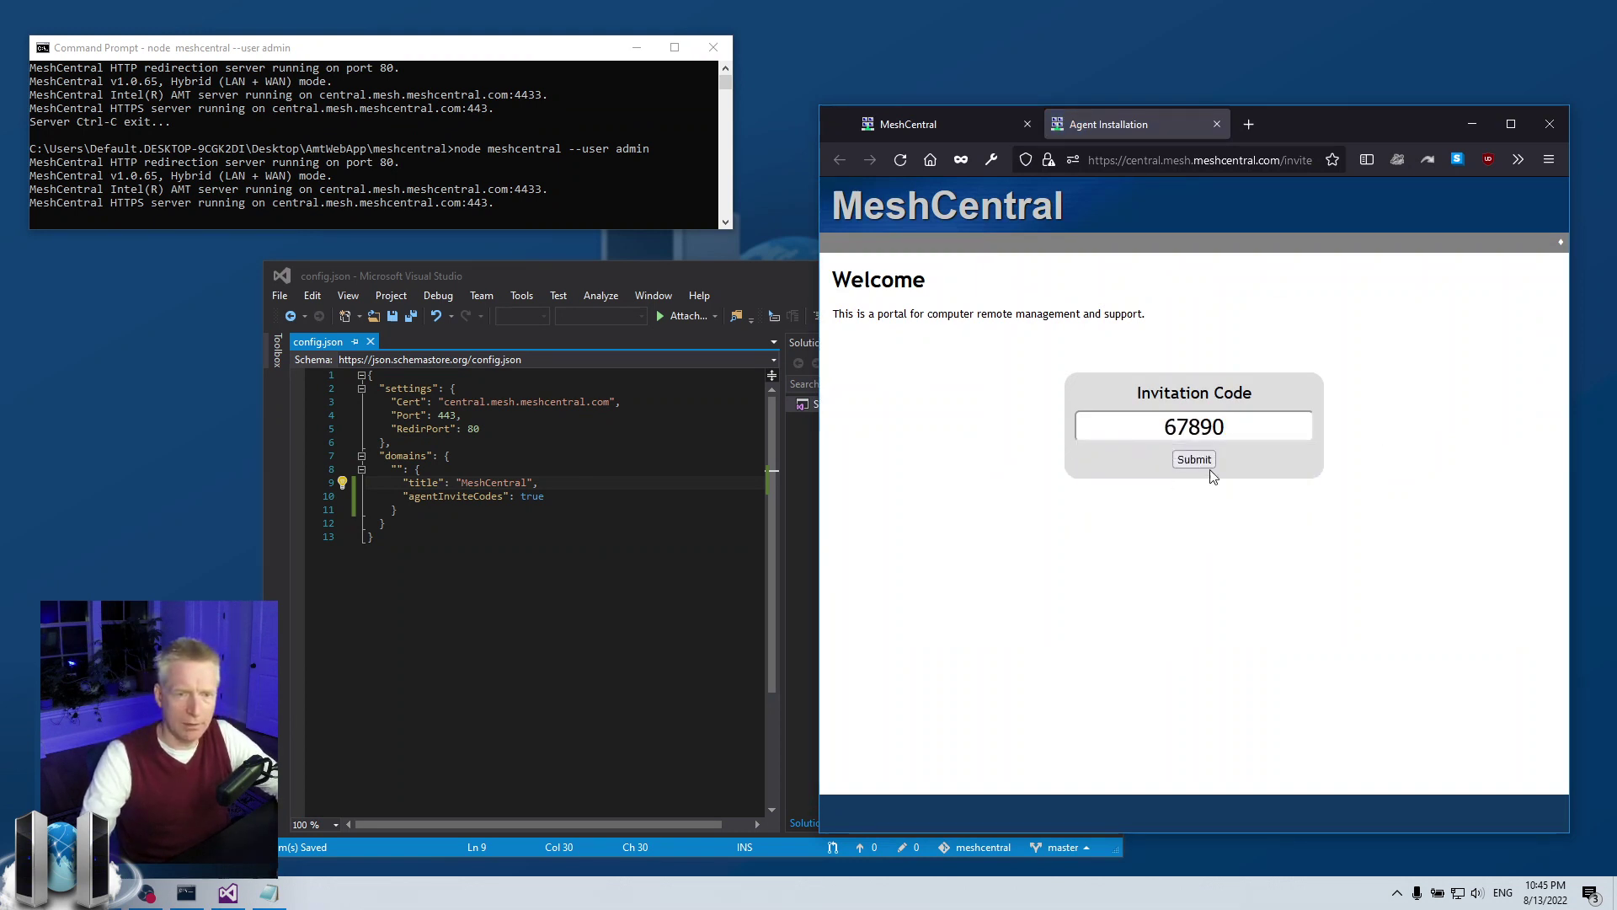
{"action": "left_click", "coordinate": [1193, 464]}
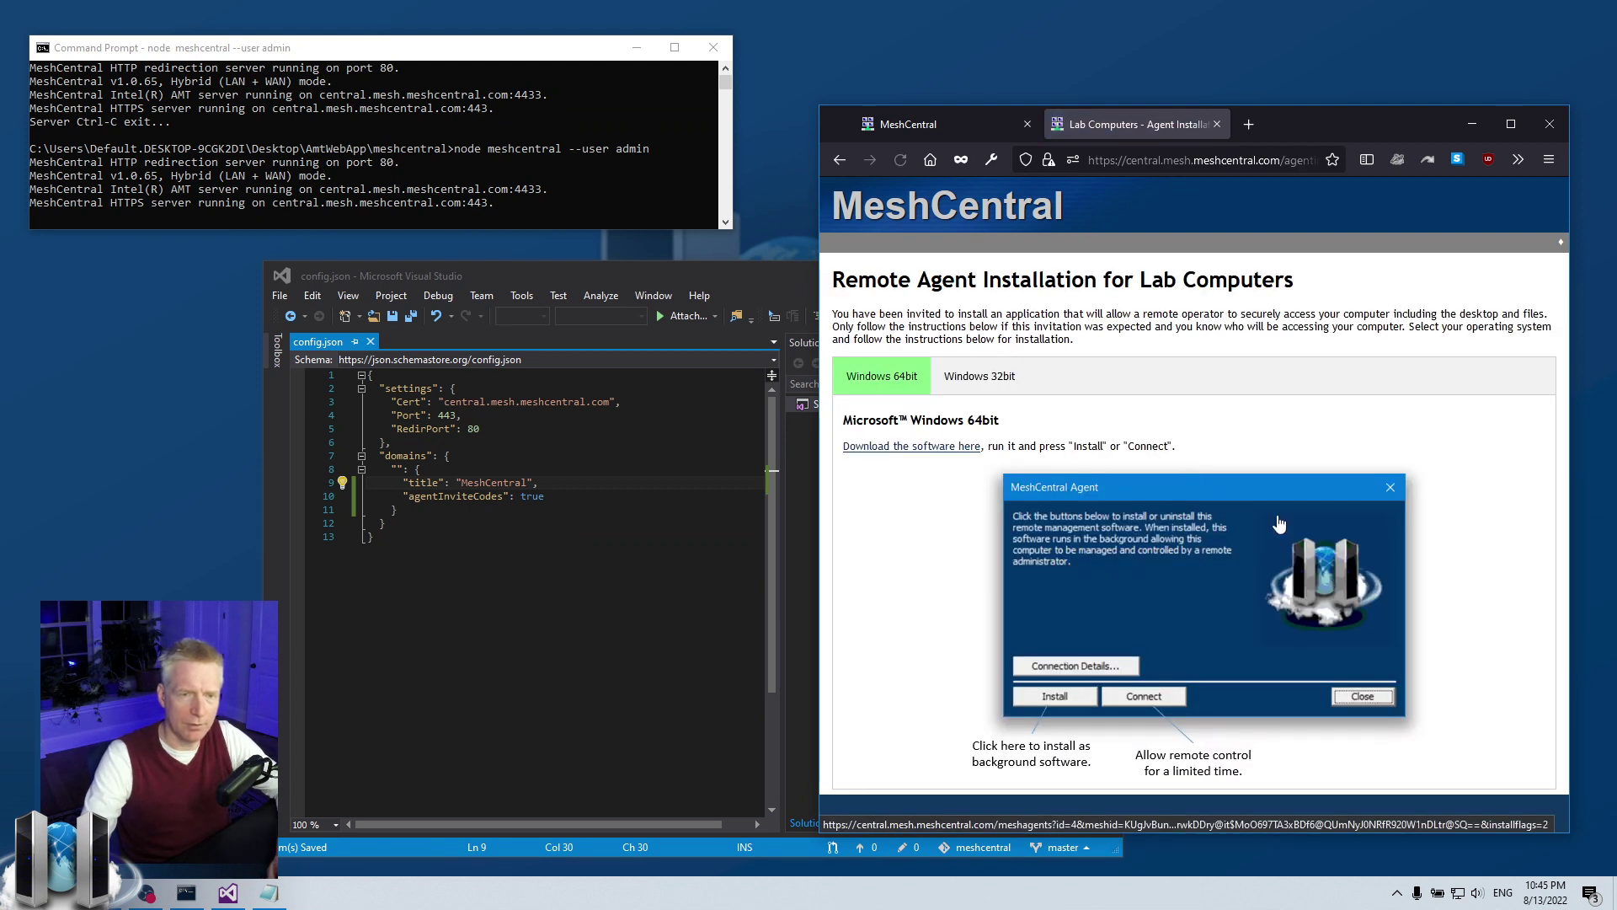
- Submit the wrong code 546456 on the invitation code page and see it rejected
{"action": "left_click", "coordinate": [838, 159]}
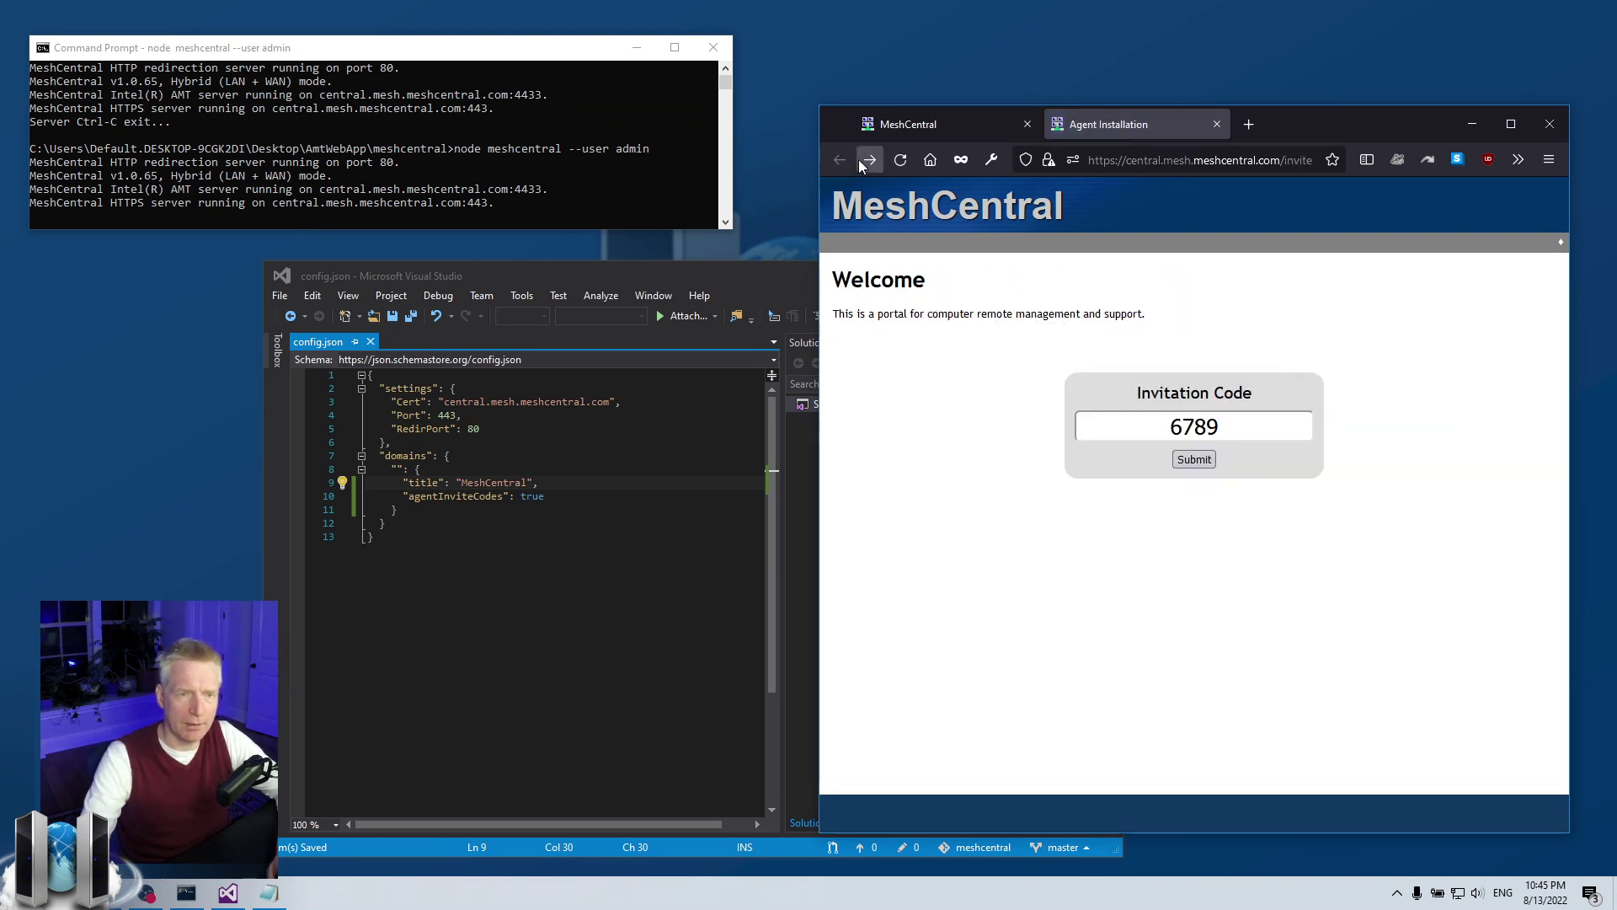
{"action": "double_click", "coordinate": [1193, 426]}
{"action": "type", "text": "546456"}
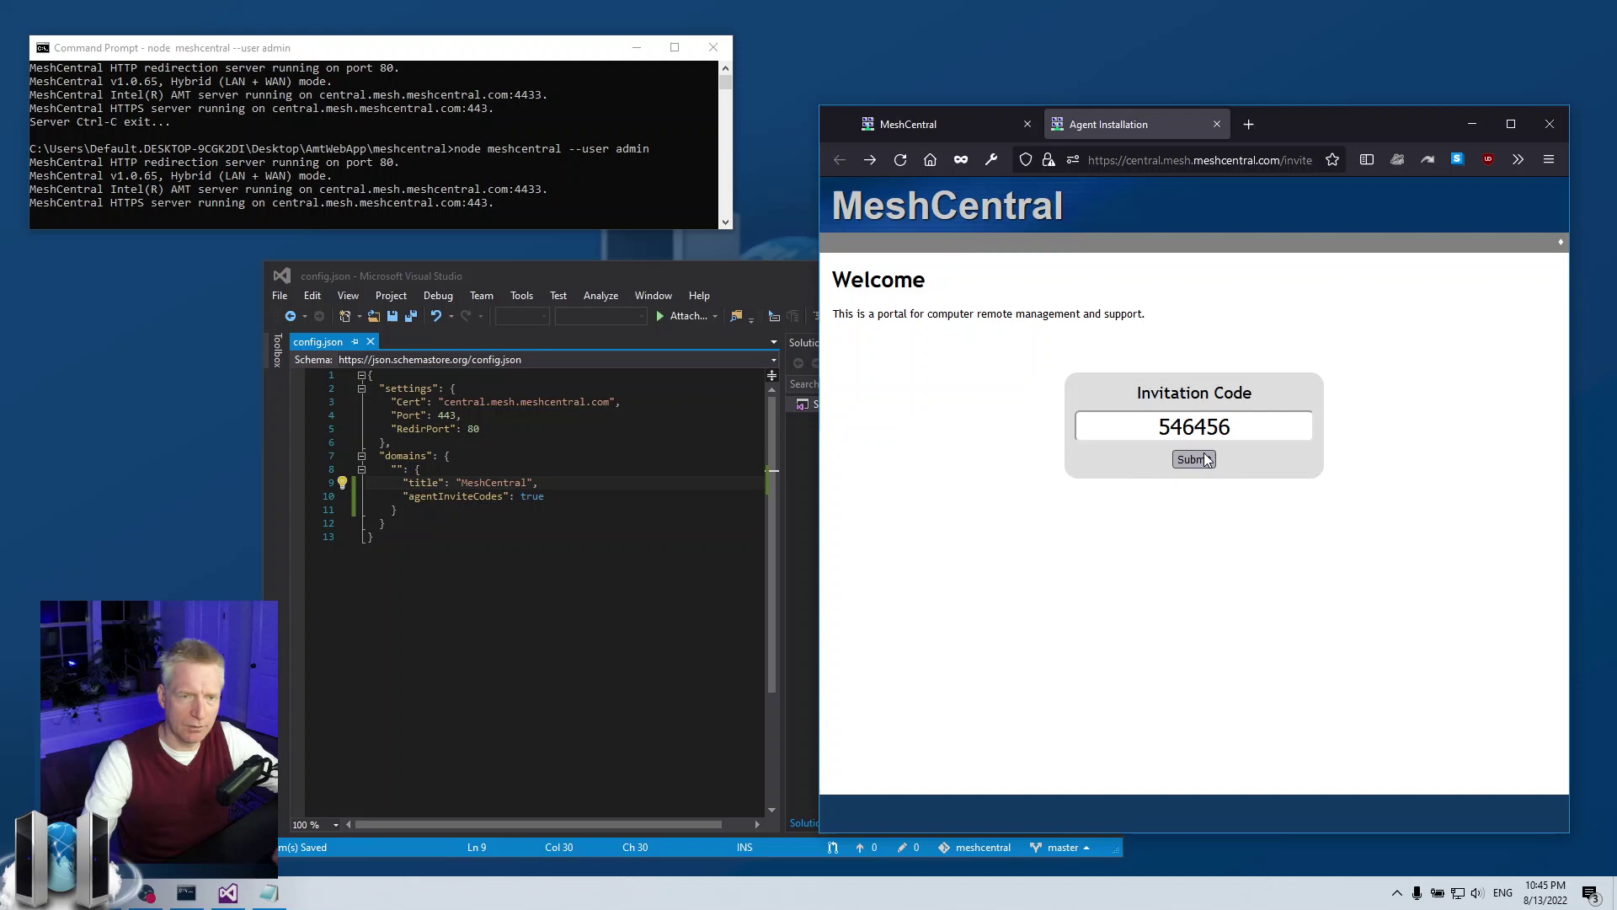
{"action": "left_click", "coordinate": [1206, 459]}
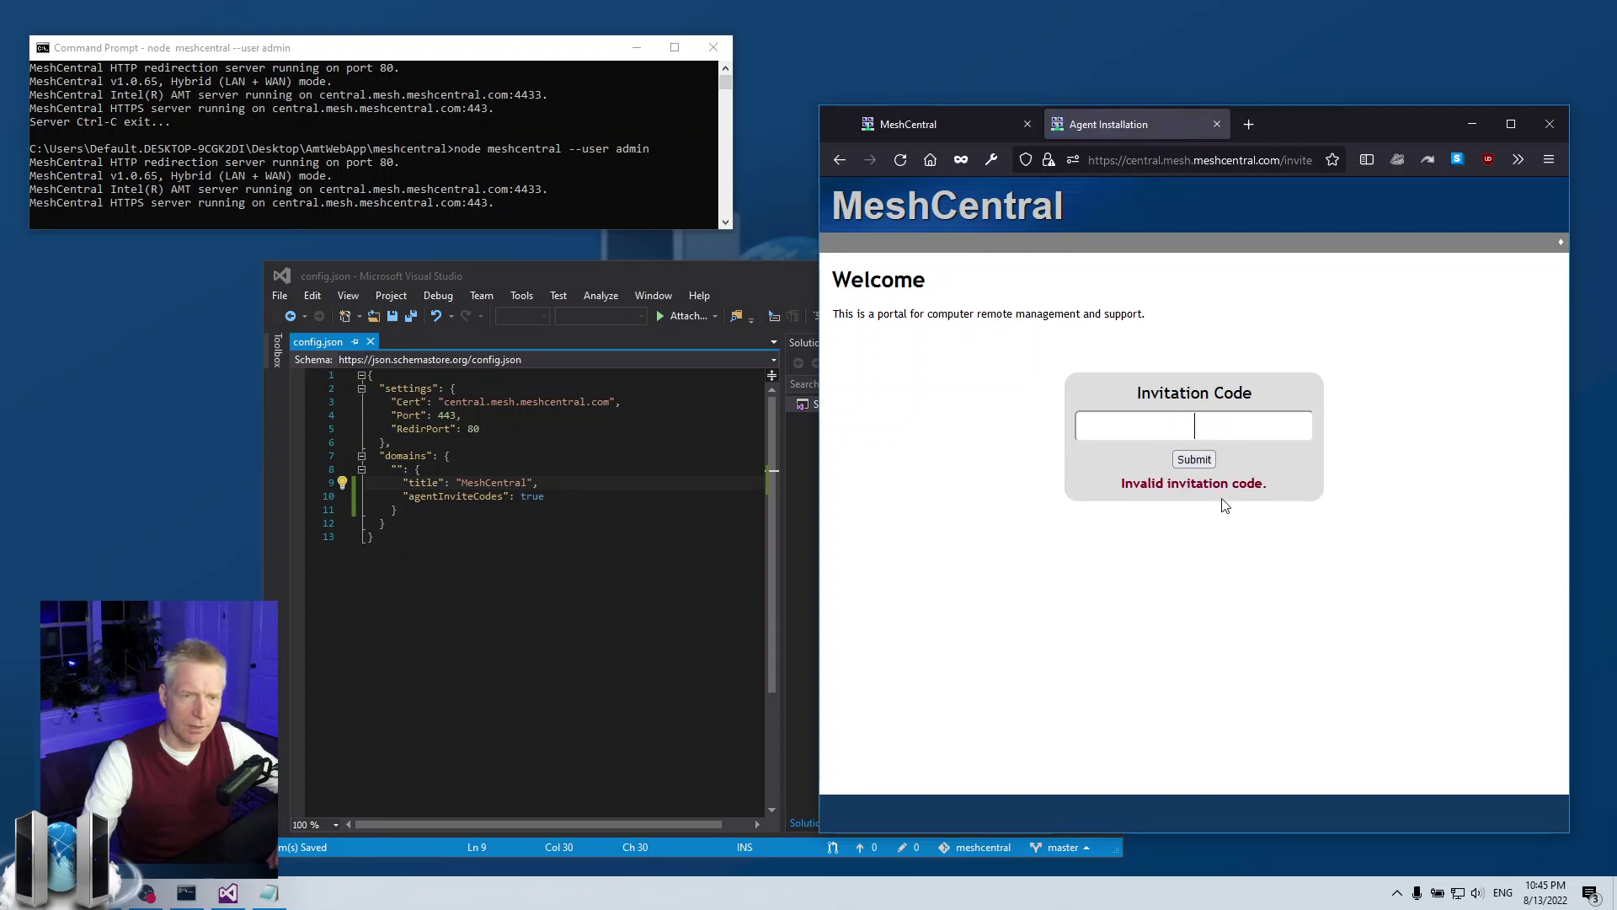
- Close the install tab and open the public invite page from the Invite Codes dialog
{"action": "left_click", "coordinate": [1216, 125]}
{"action": "left_click_drag", "start_coordinate": [1204, 125], "coordinate": [1214, 109]}
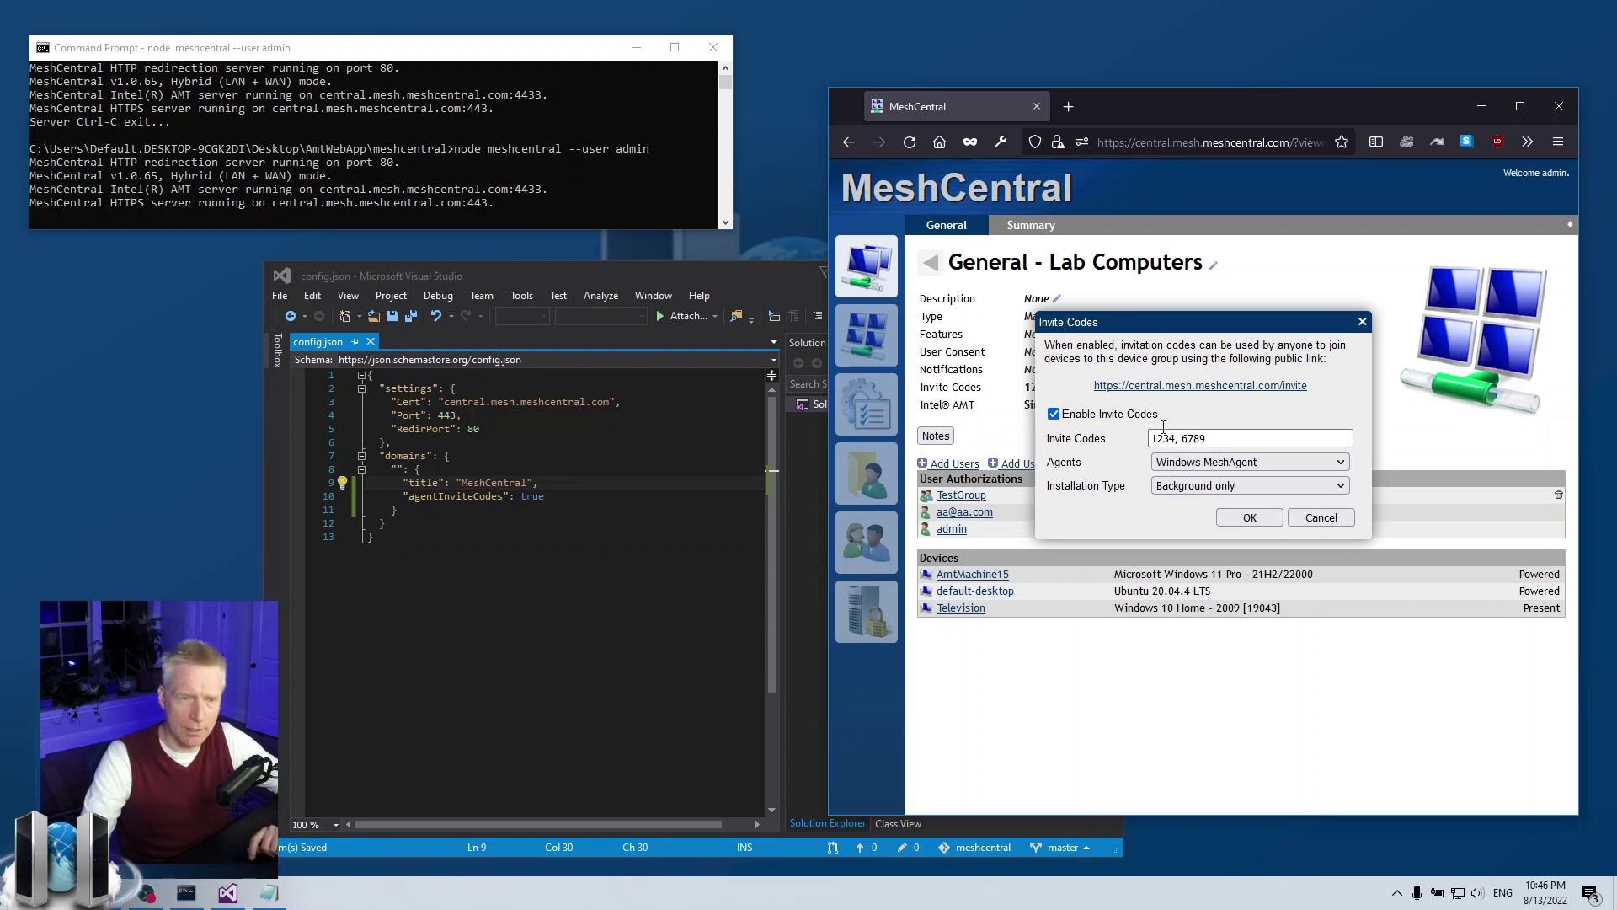
{"action": "left_click", "coordinate": [1182, 388]}
{"action": "left_click", "coordinate": [1232, 142]}
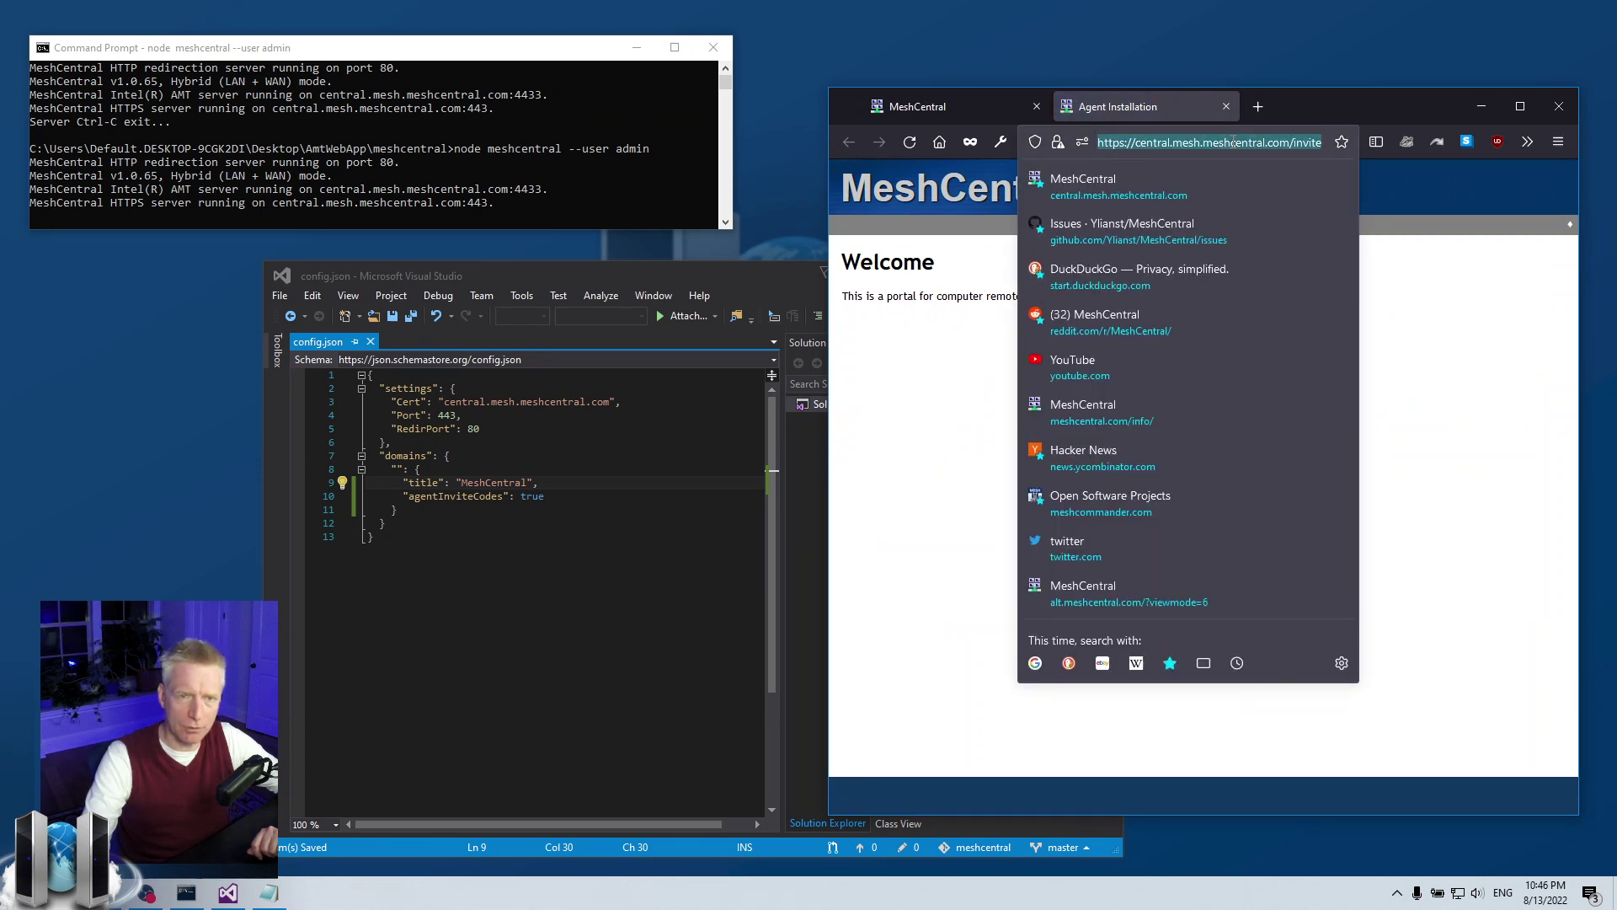
{"action": "left_click", "coordinate": [1421, 333]}
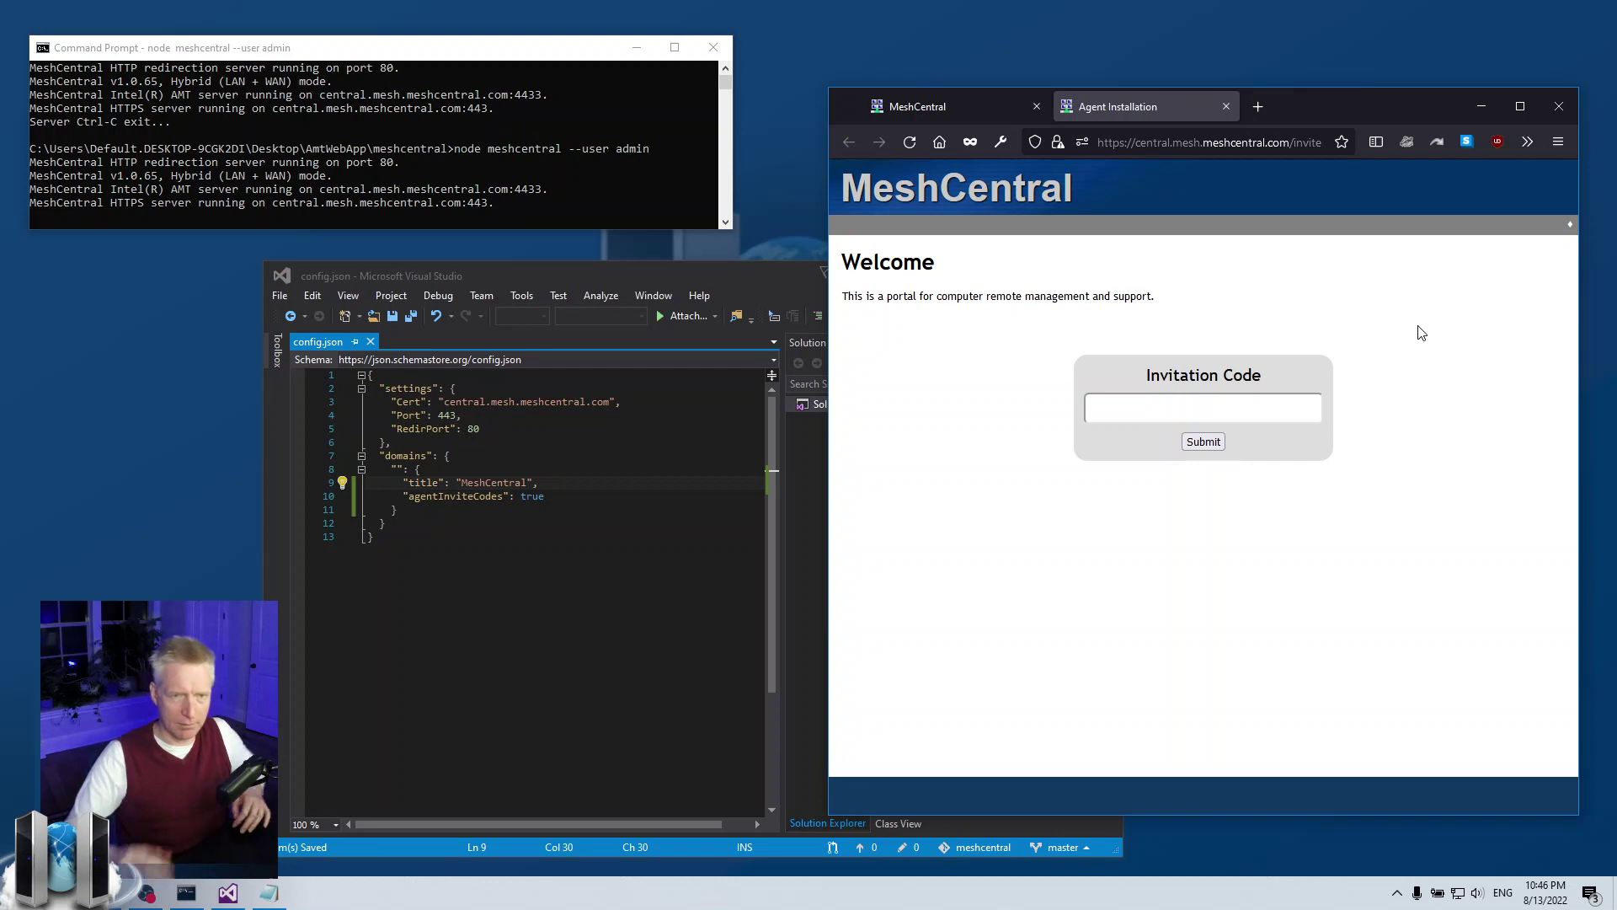
{"action": "left_click", "coordinate": [1179, 409]}
{"action": "left_click", "coordinate": [1232, 142]}
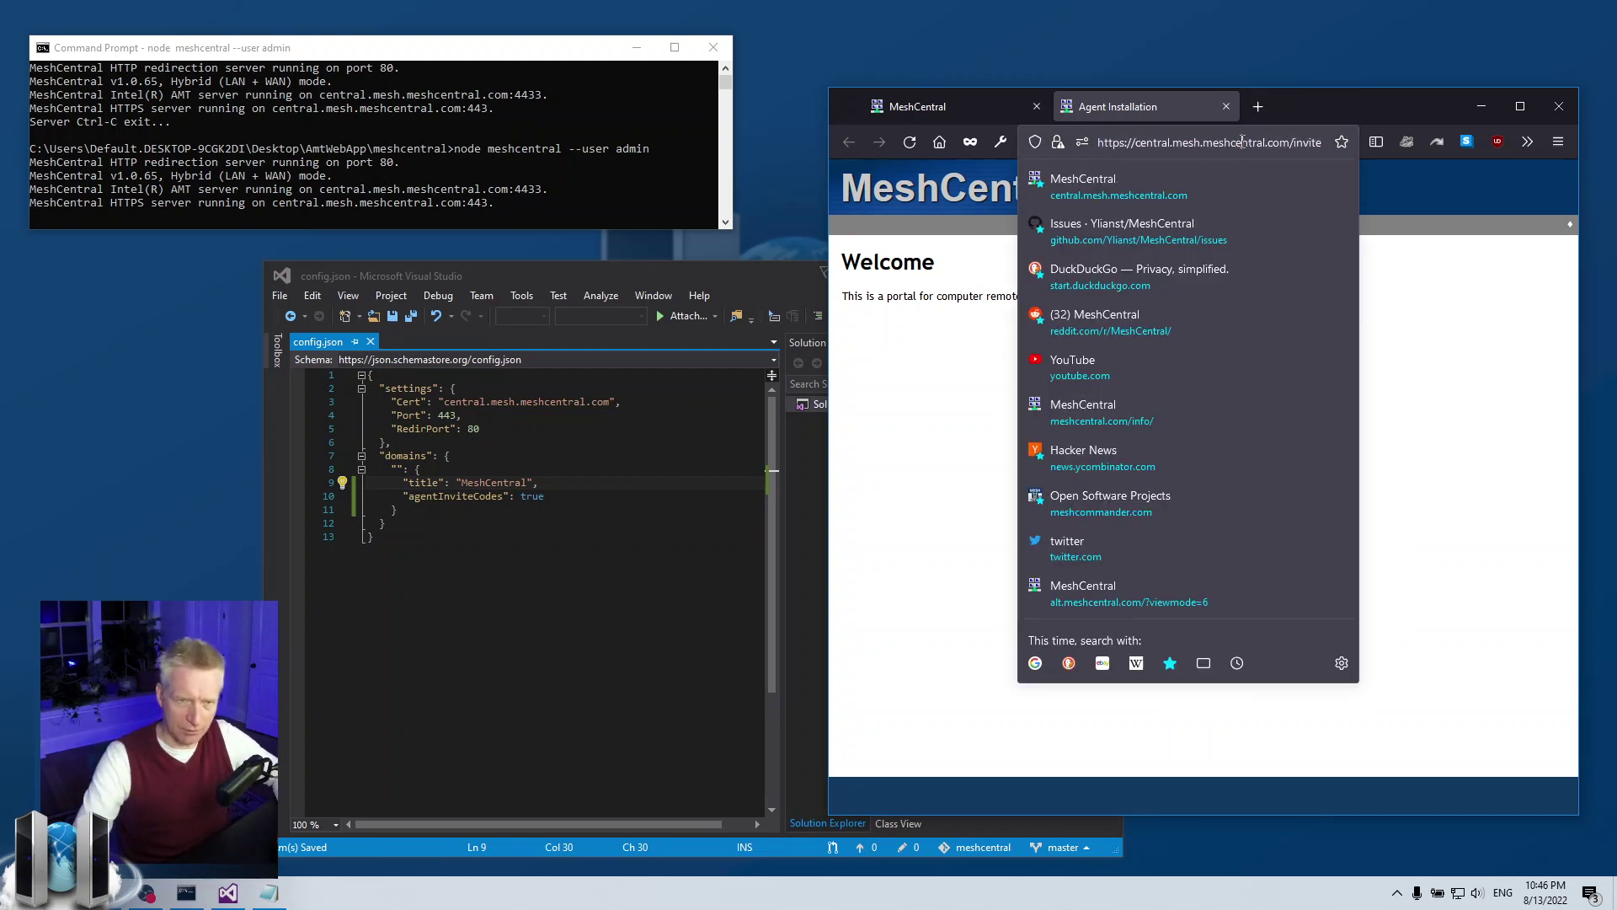
{"action": "type", "text": "?"}
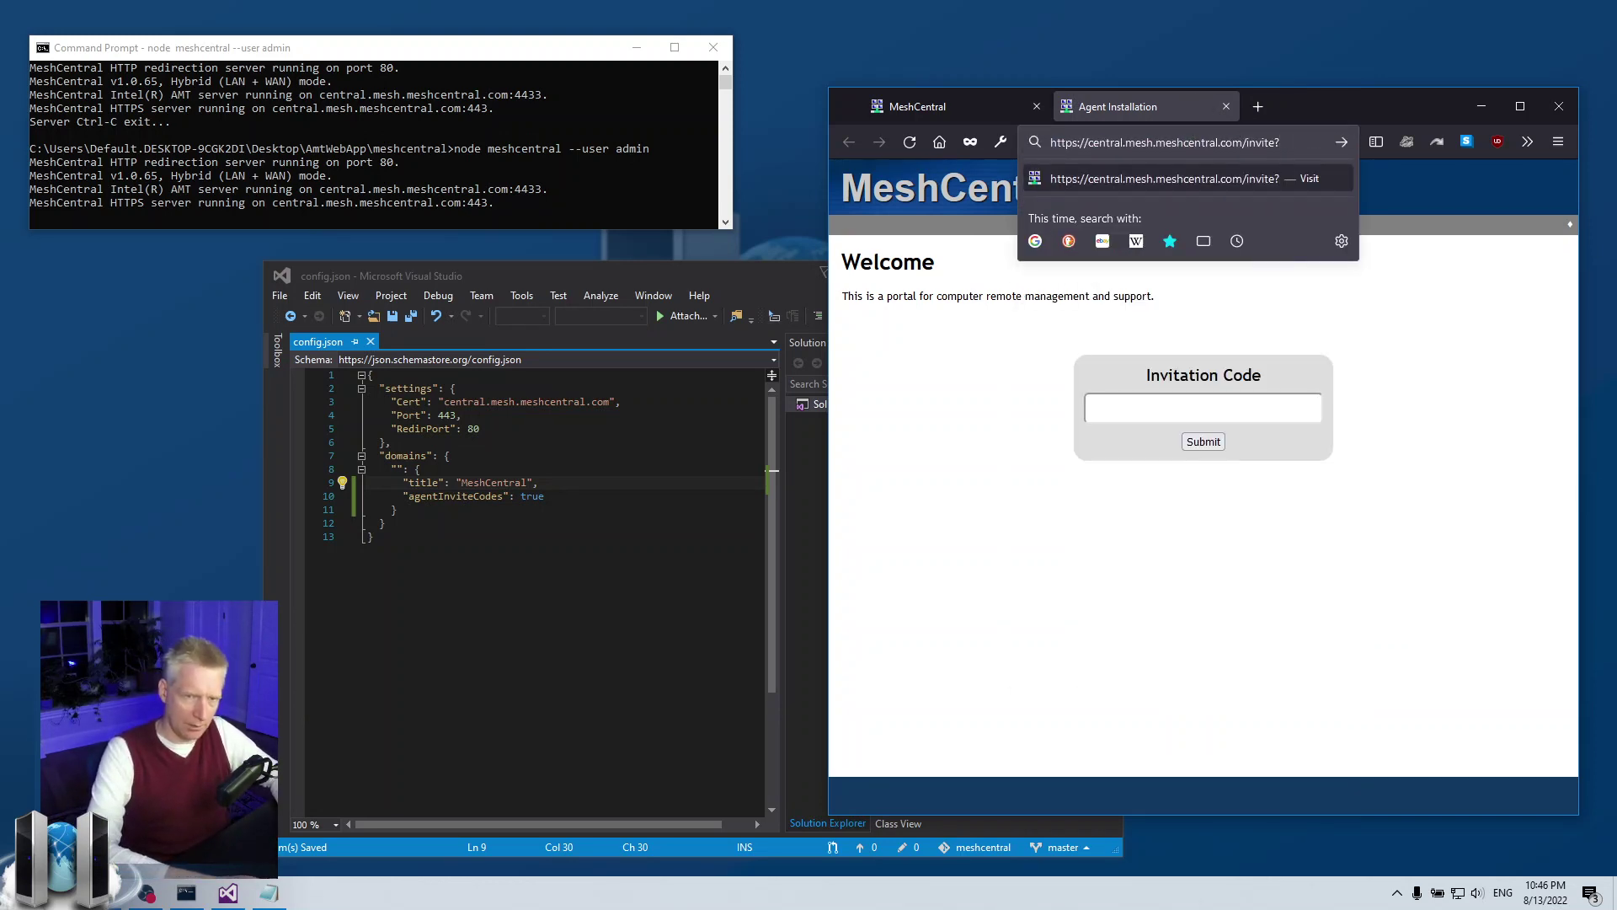
{"action": "type", "text": "c"}
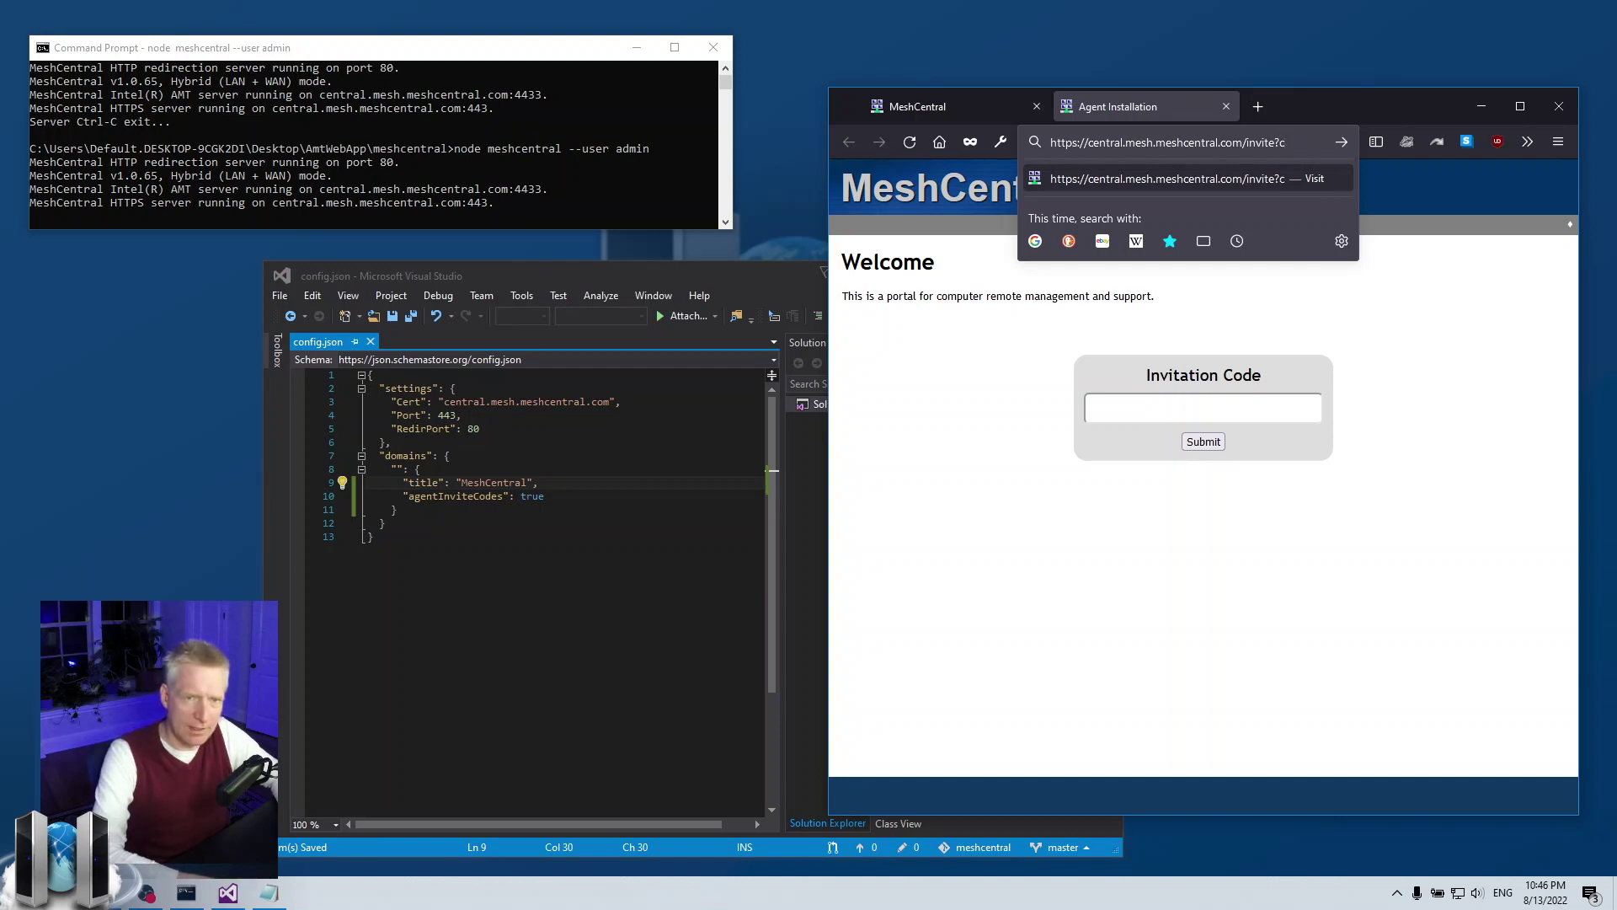
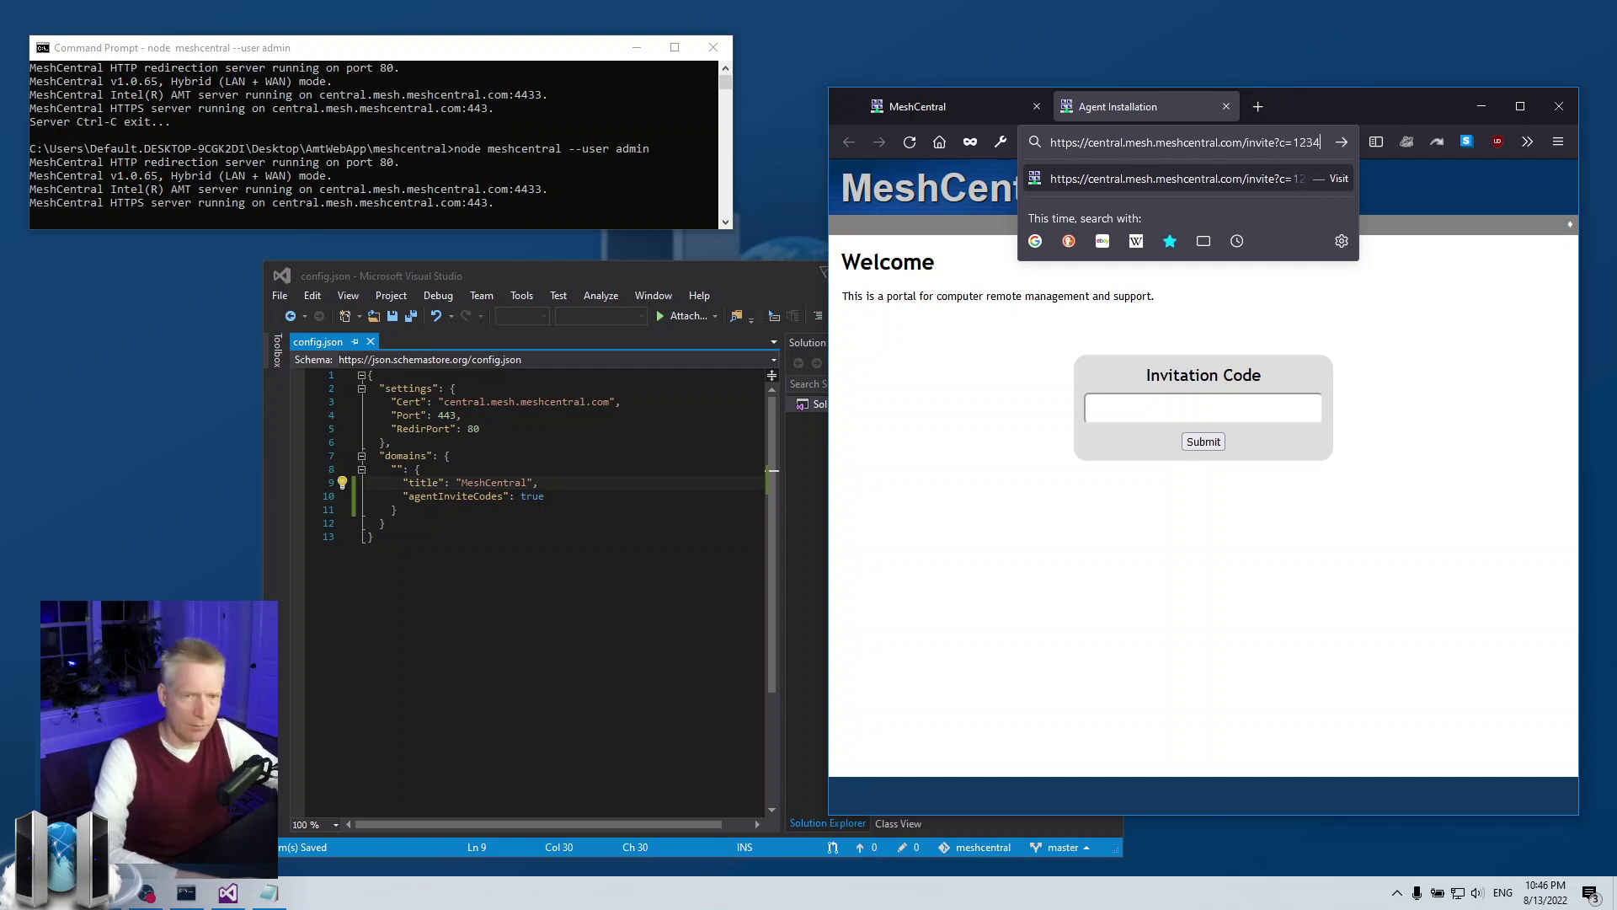
{"action": "key", "text": "Return"}
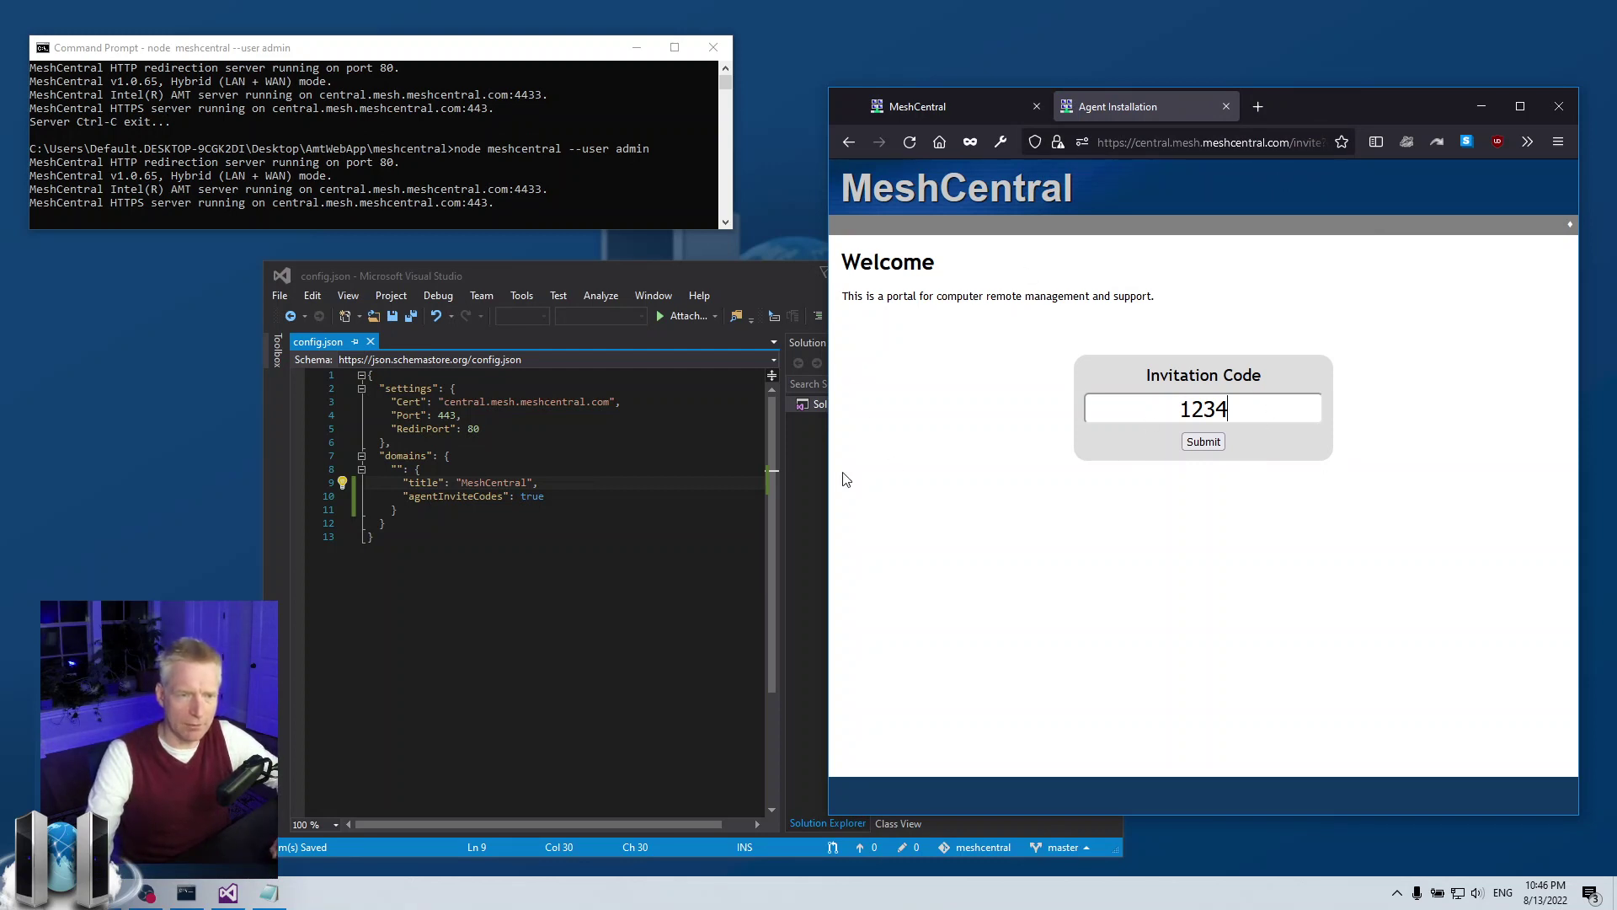
{"action": "left_click_drag", "start_coordinate": [828, 474], "coordinate": [714, 470]}
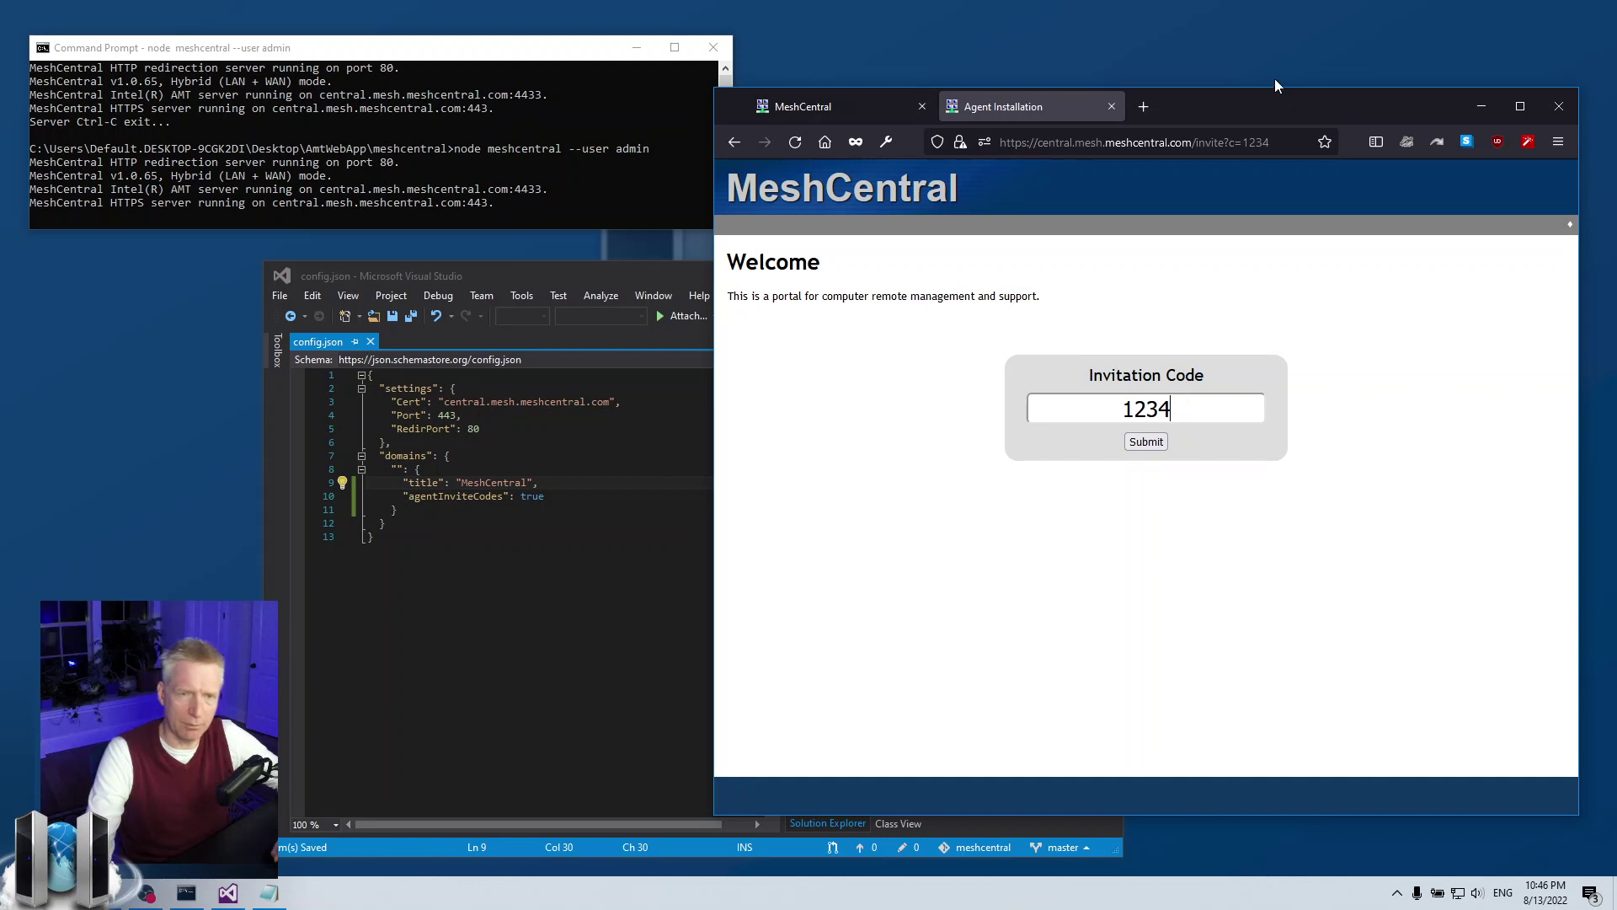
{"action": "left_click", "coordinate": [1146, 441]}
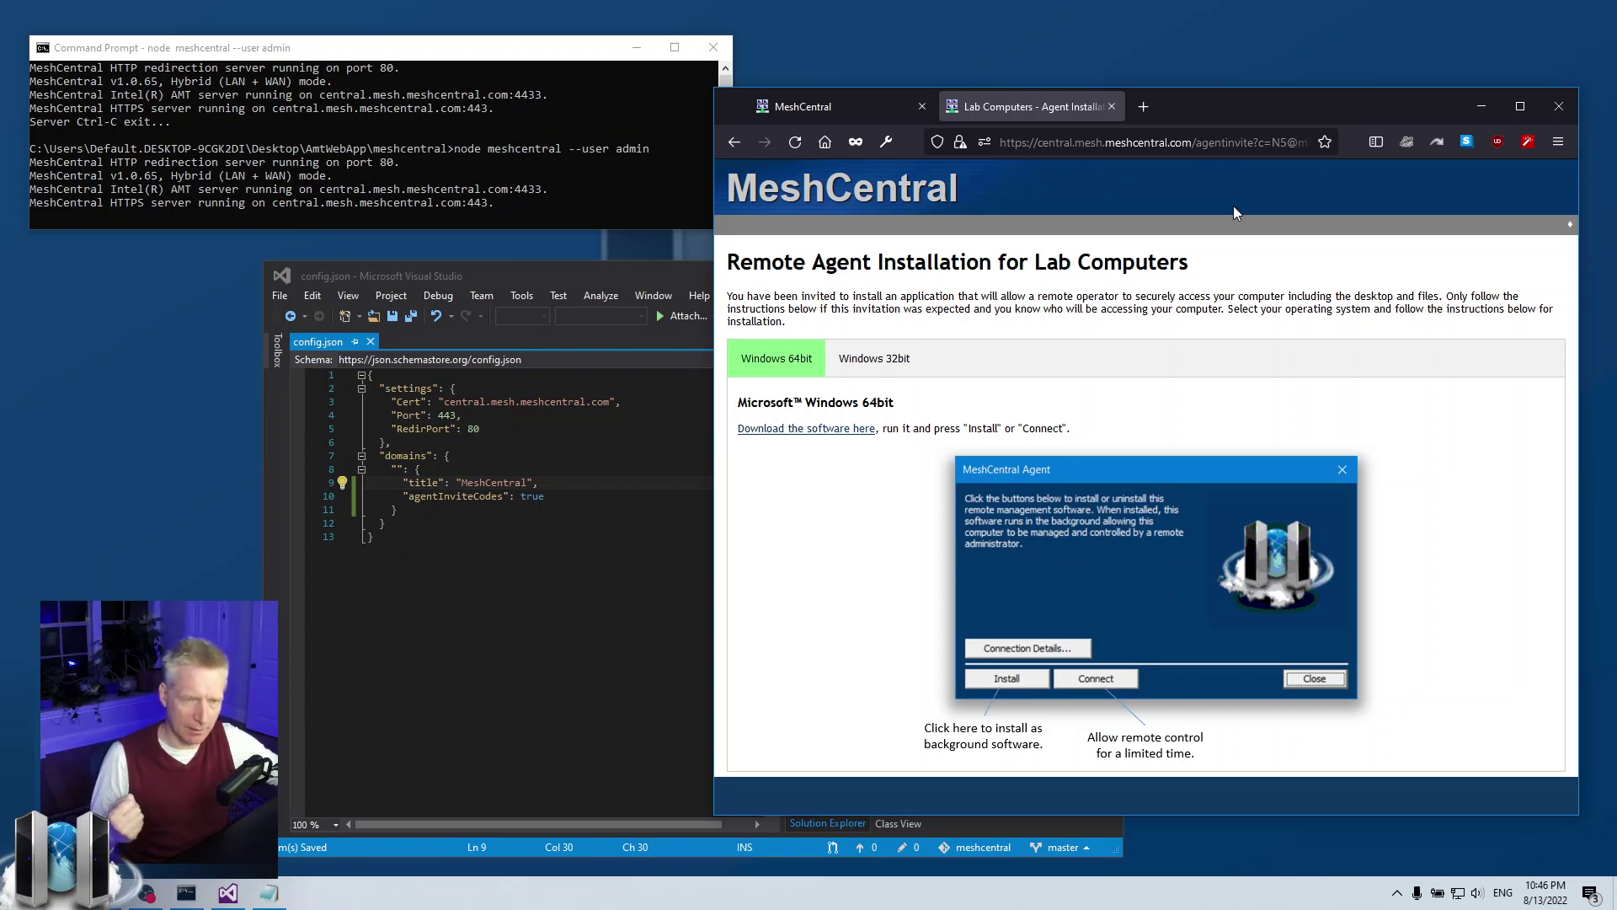
- Cancel the Invite Codes dialog and open Test Device Group from My Devices
{"action": "left_click", "coordinate": [838, 101]}
{"action": "left_click", "coordinate": [1263, 517]}
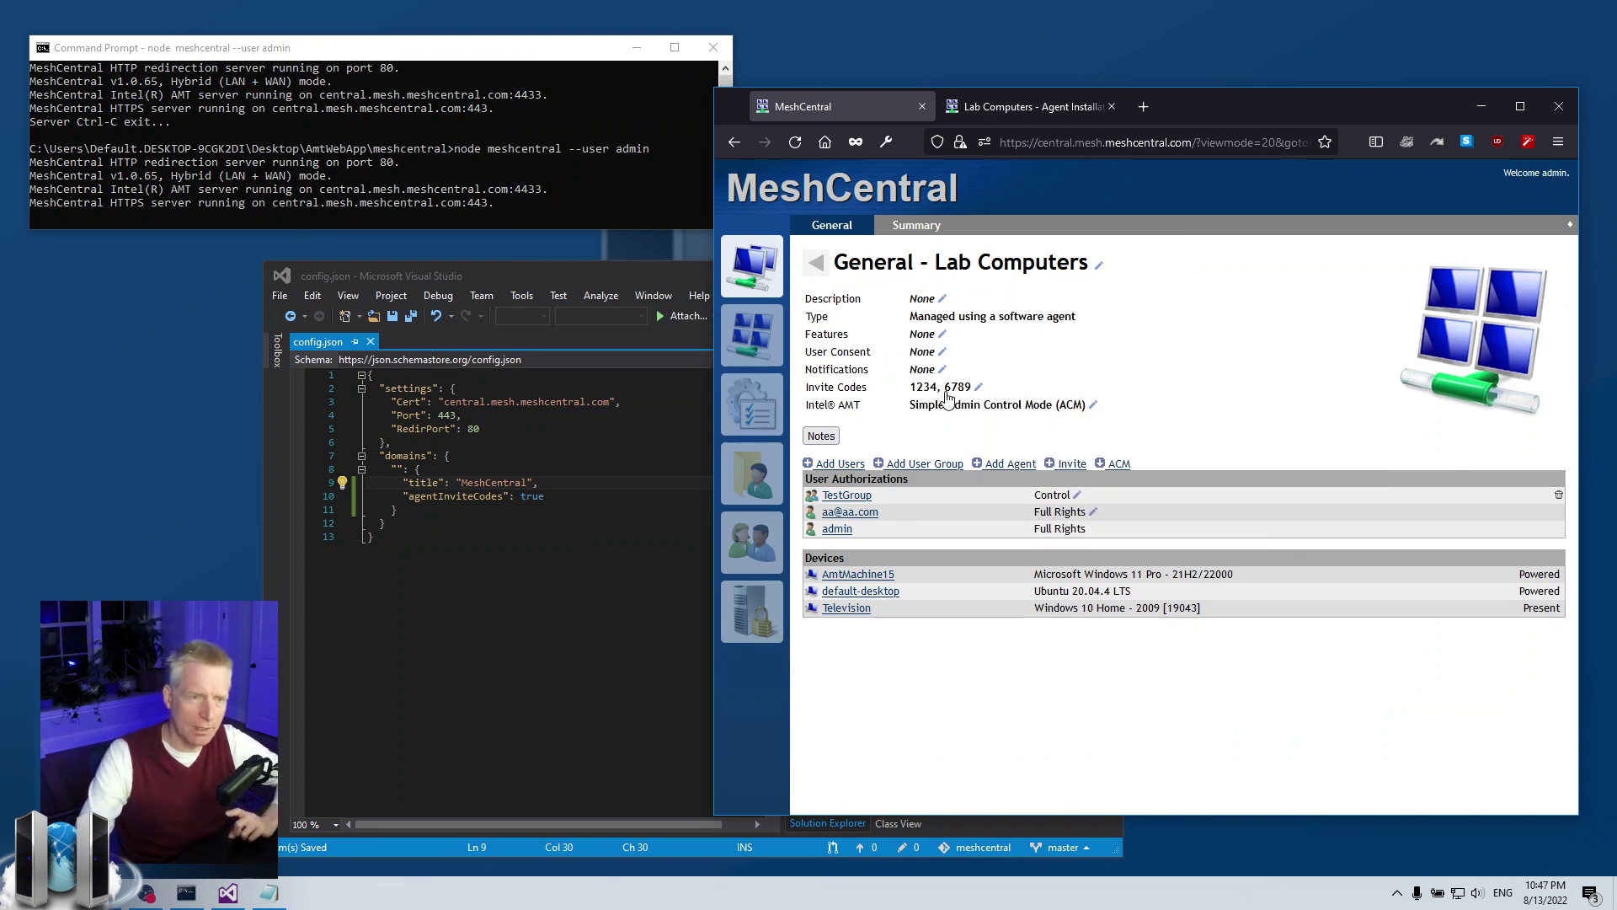
{"action": "left_click", "coordinate": [780, 289]}
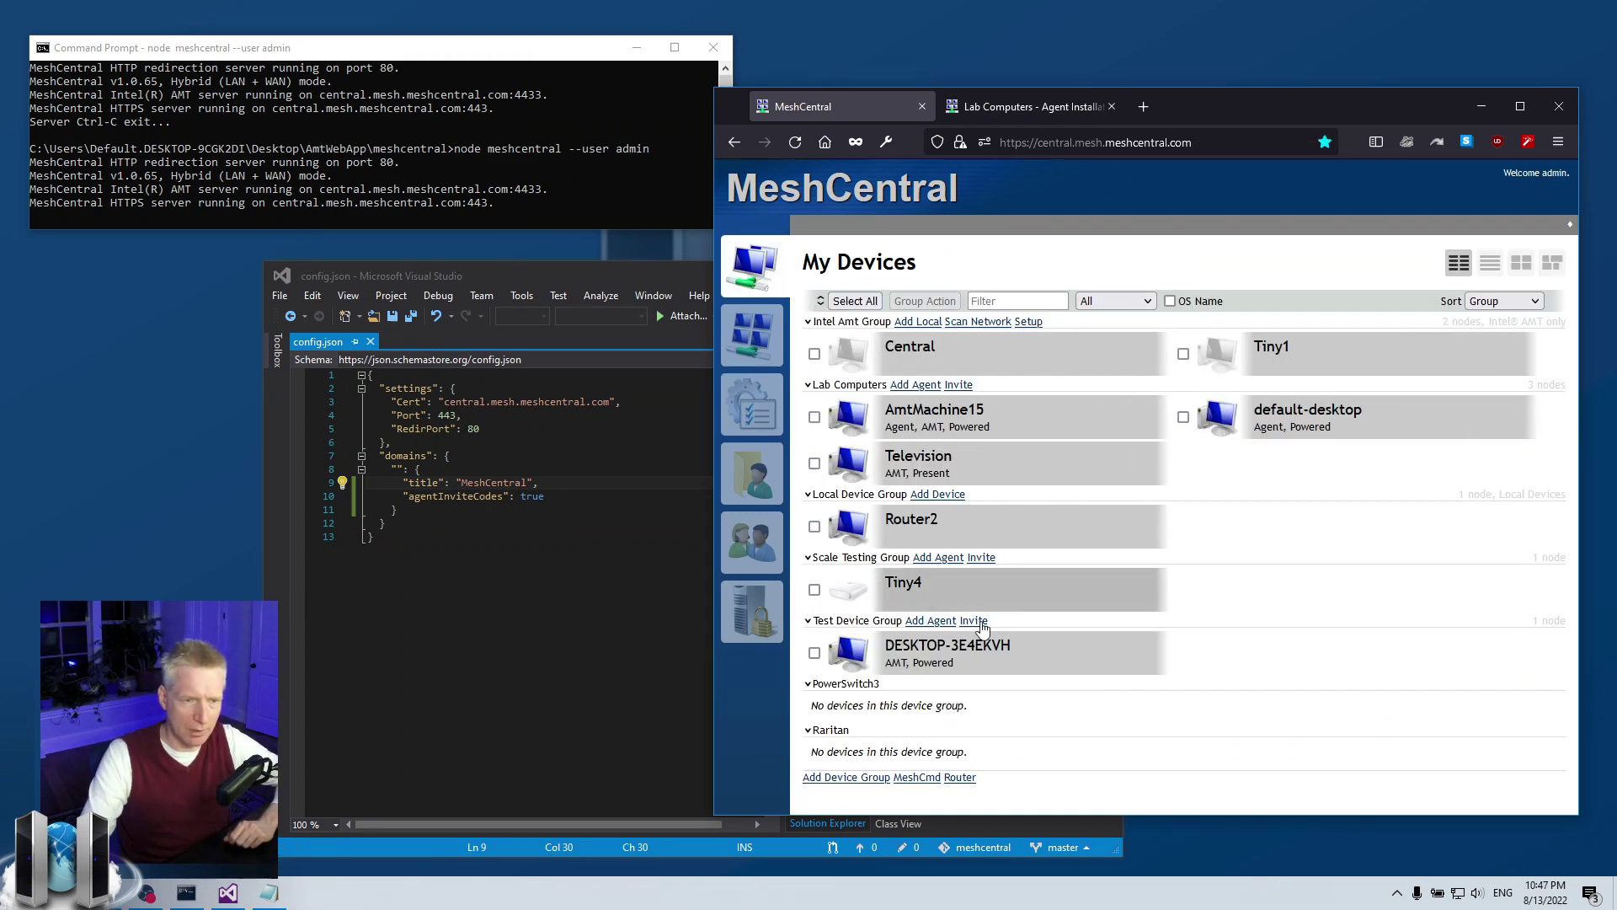
{"action": "left_click", "coordinate": [876, 631]}
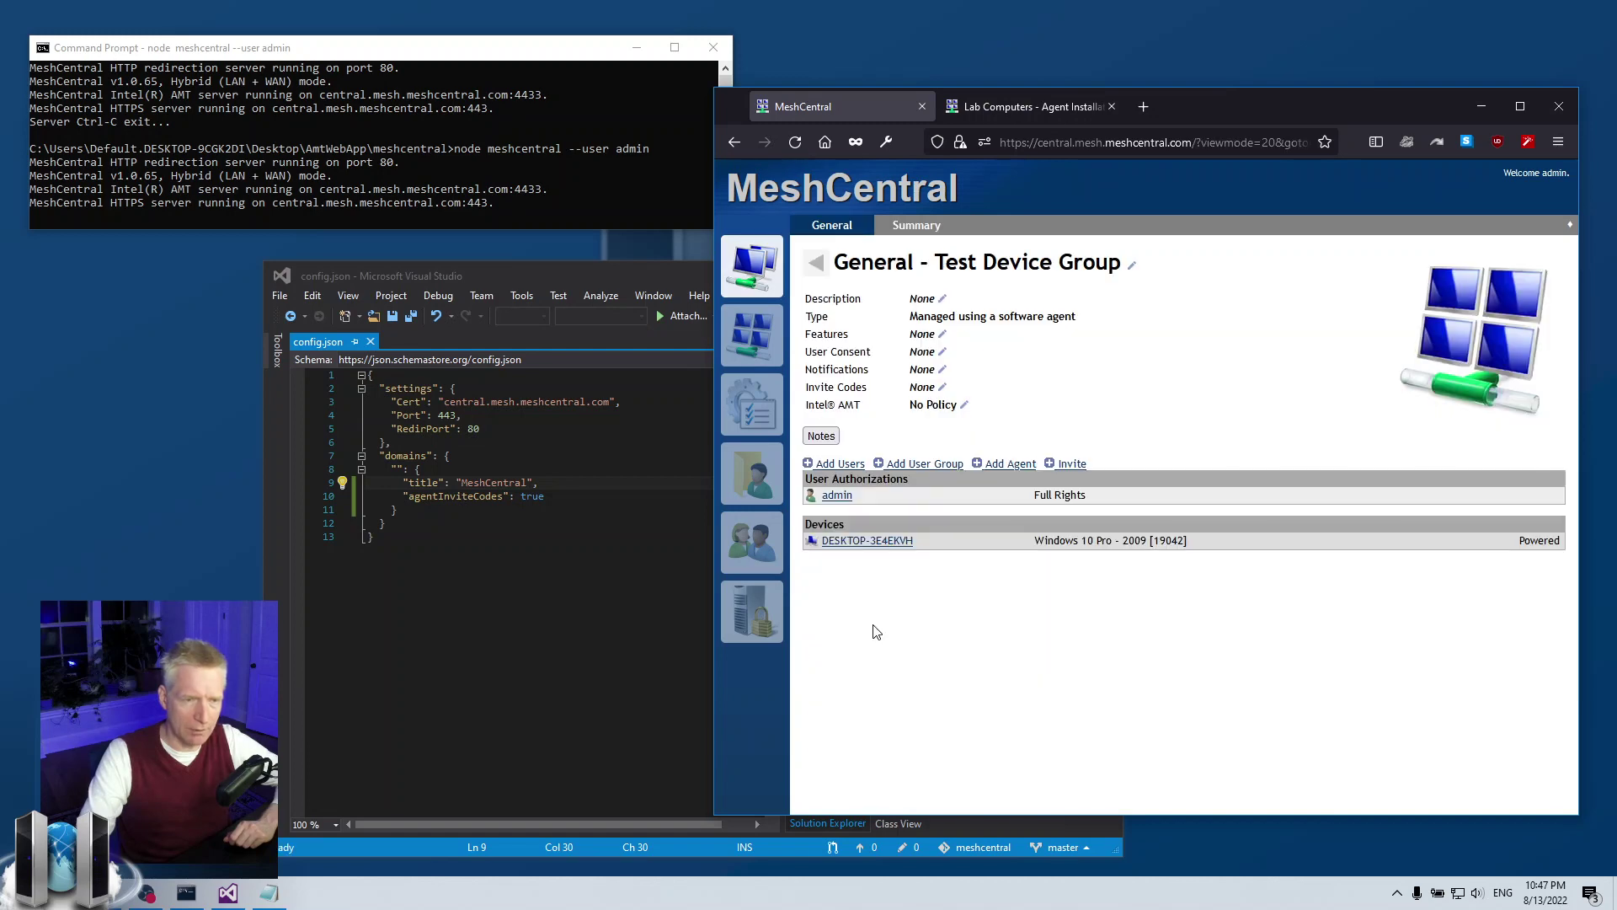
{"action": "left_click", "coordinate": [942, 386]}
{"action": "left_click", "coordinate": [1068, 414]}
{"action": "left_click", "coordinate": [1126, 435]}
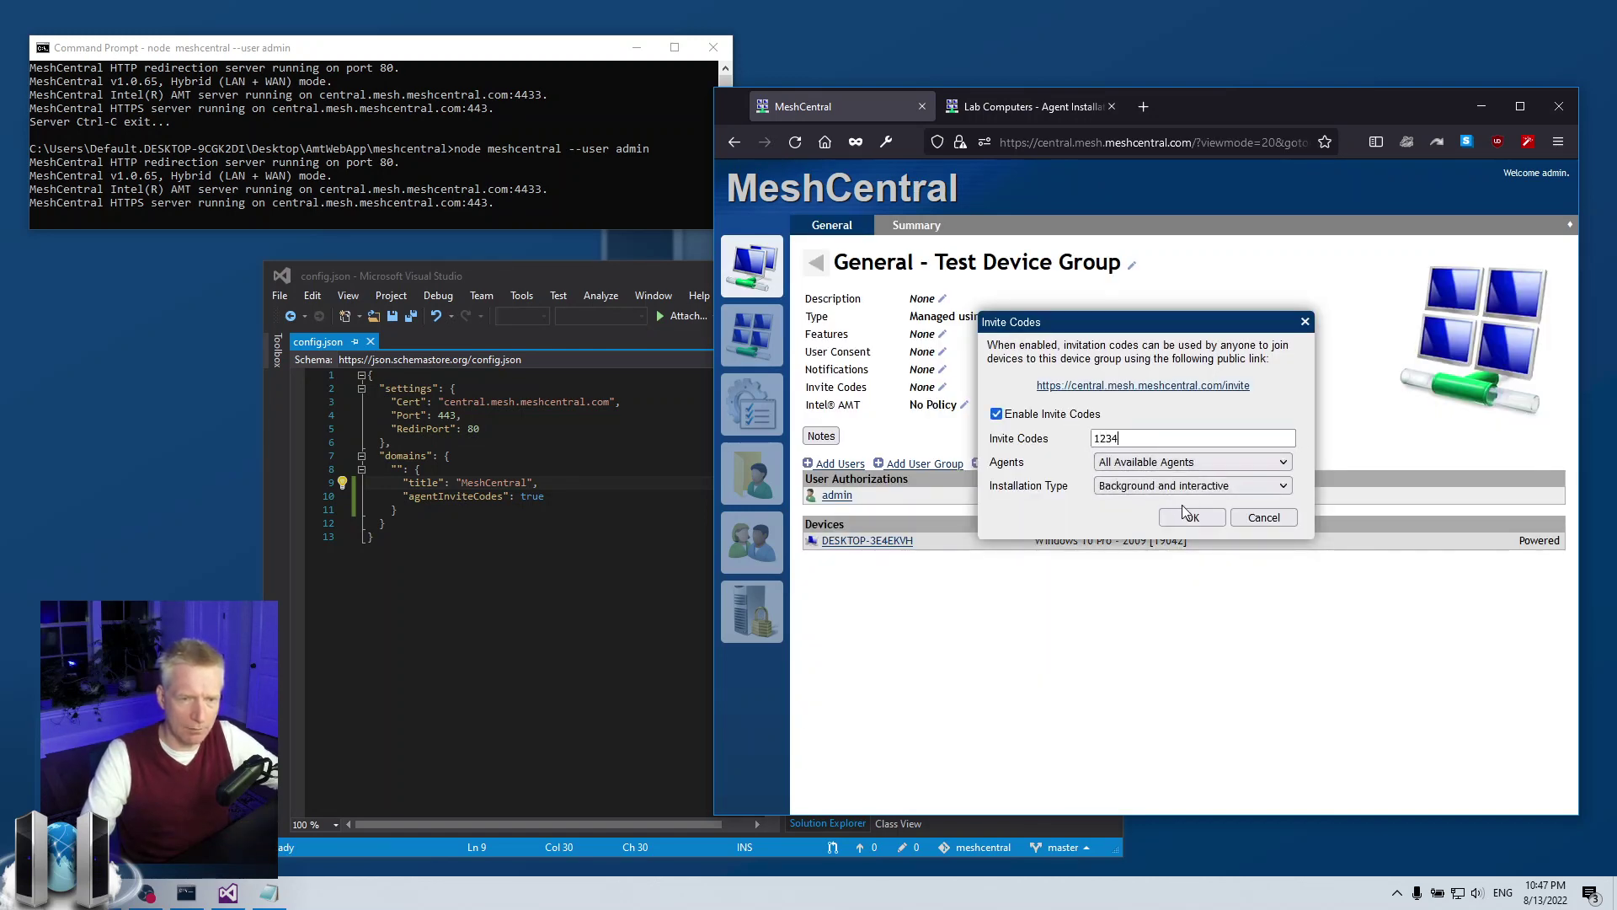
{"action": "left_click", "coordinate": [1190, 517]}
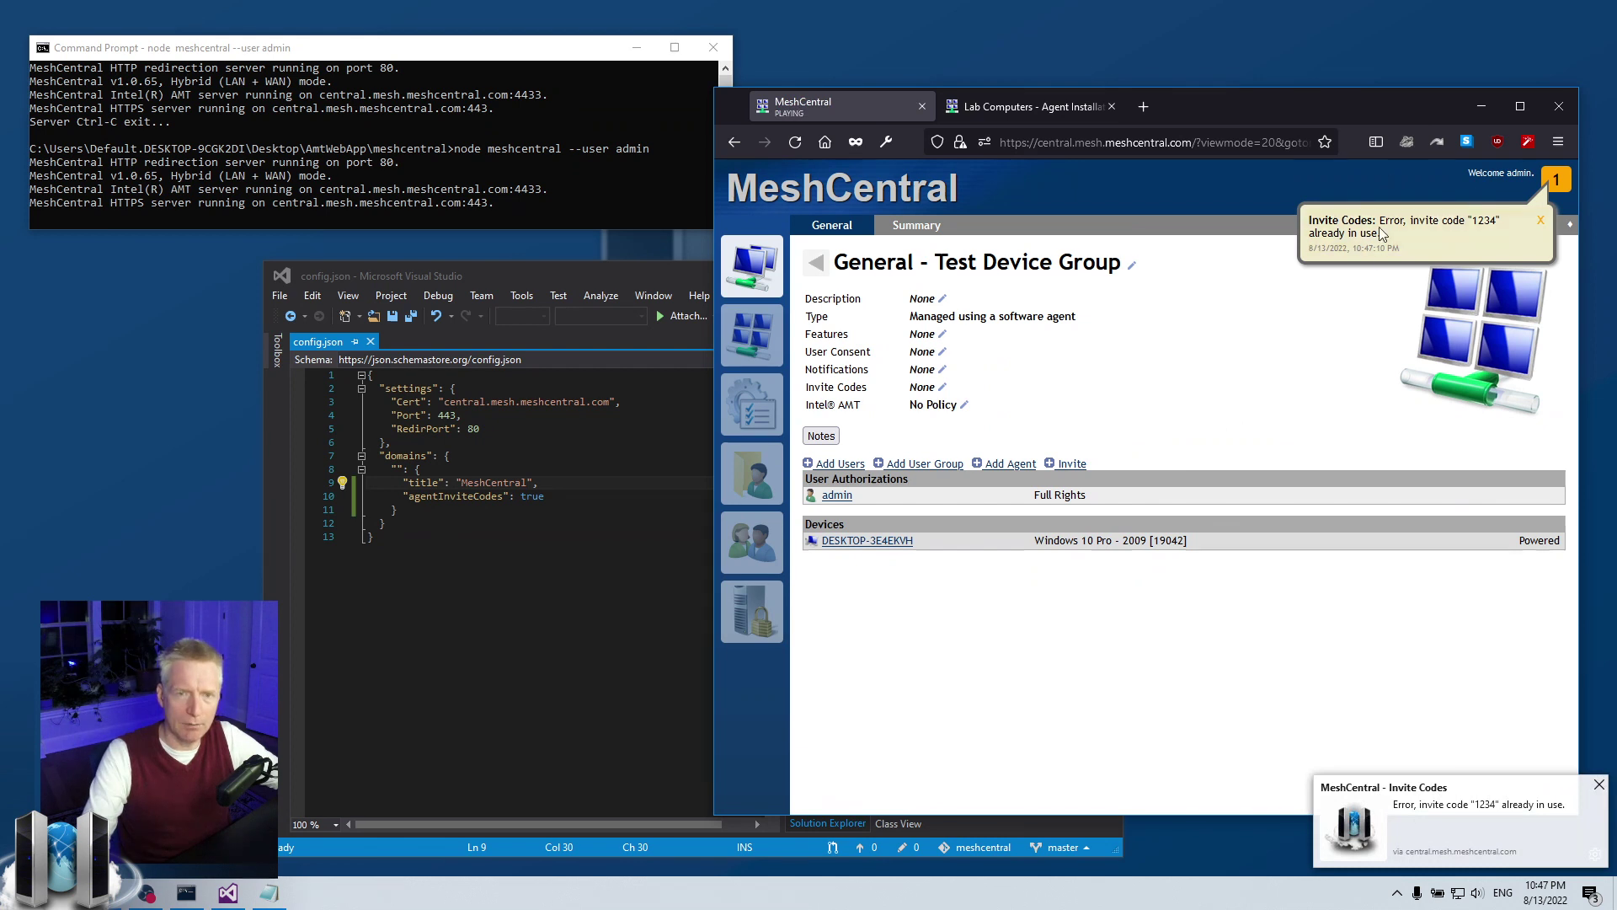
{"action": "left_click", "coordinate": [942, 386]}
{"action": "left_click", "coordinate": [1062, 415]}
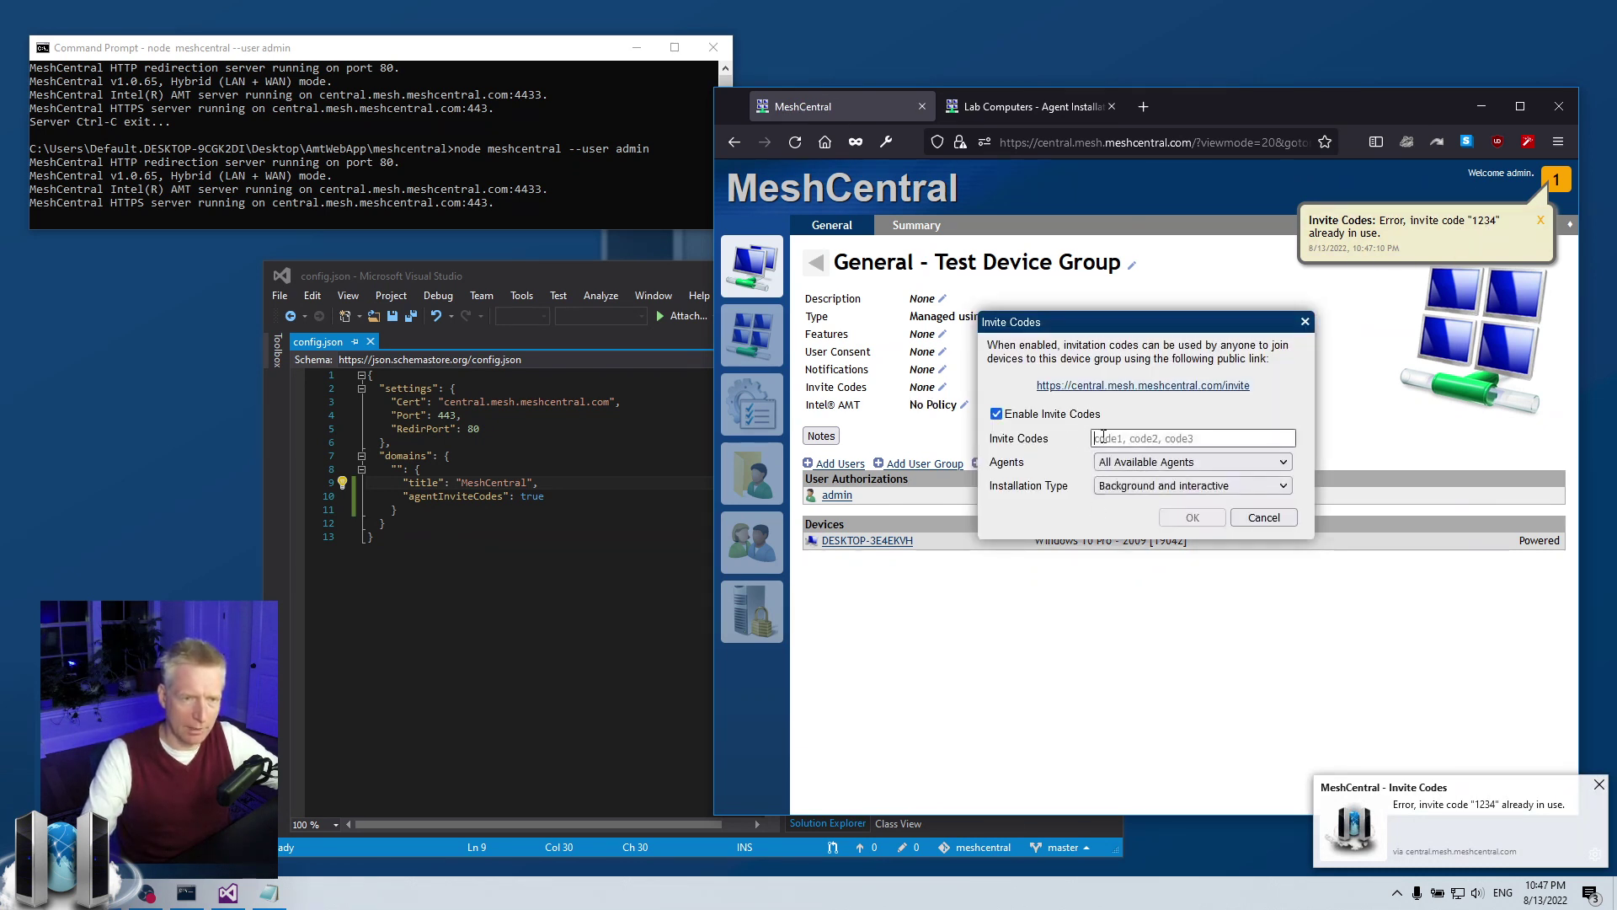
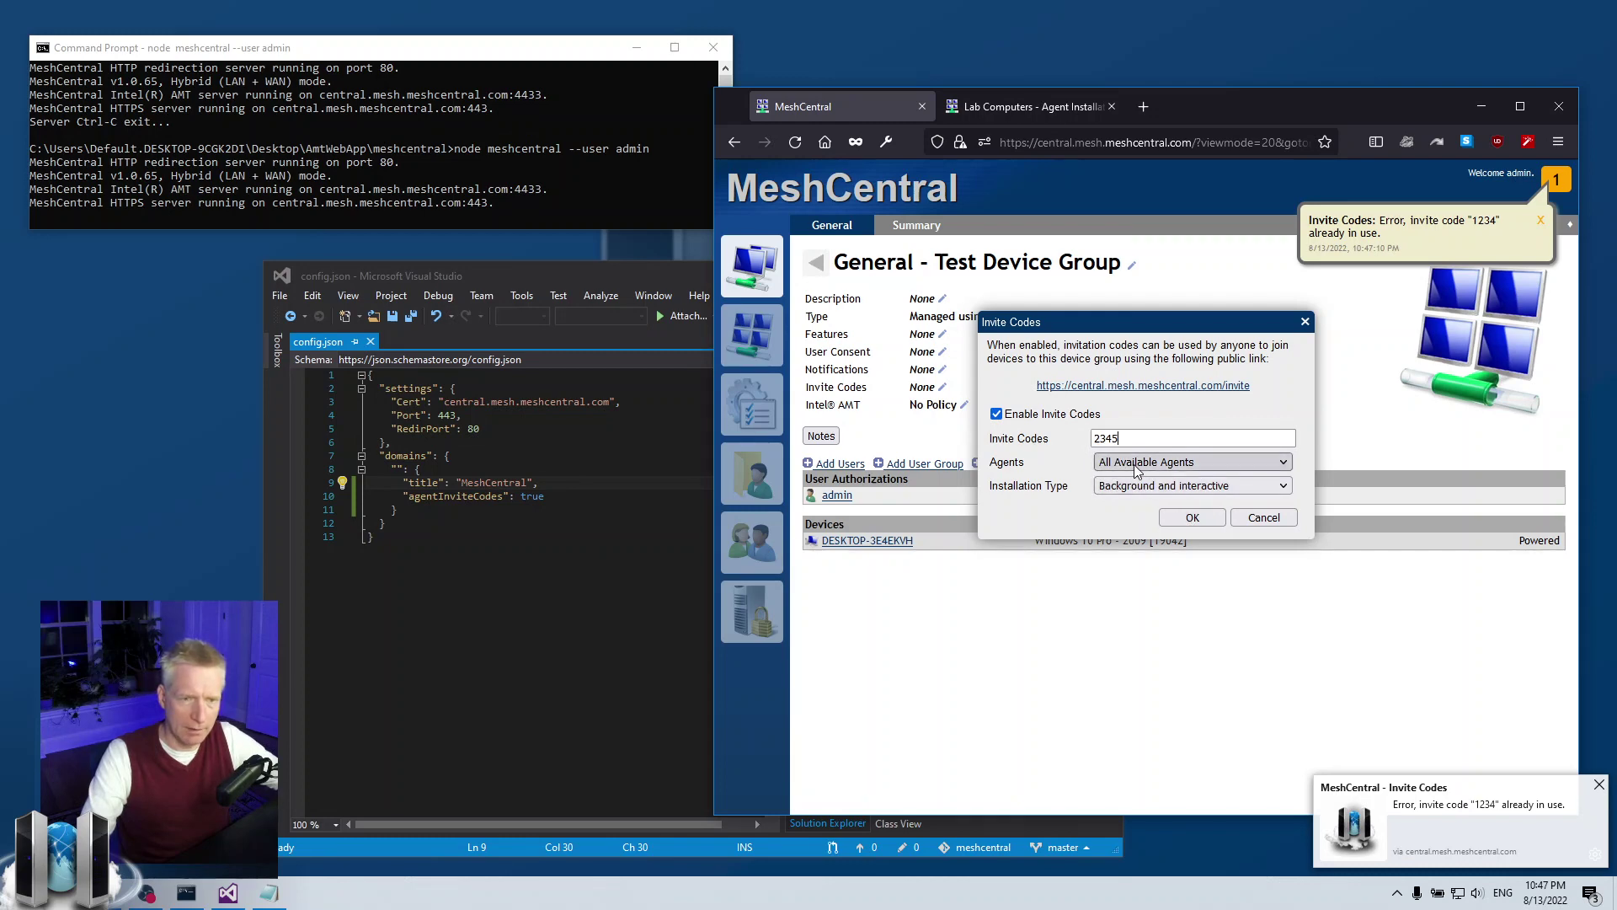
{"action": "left_click", "coordinate": [1185, 517]}
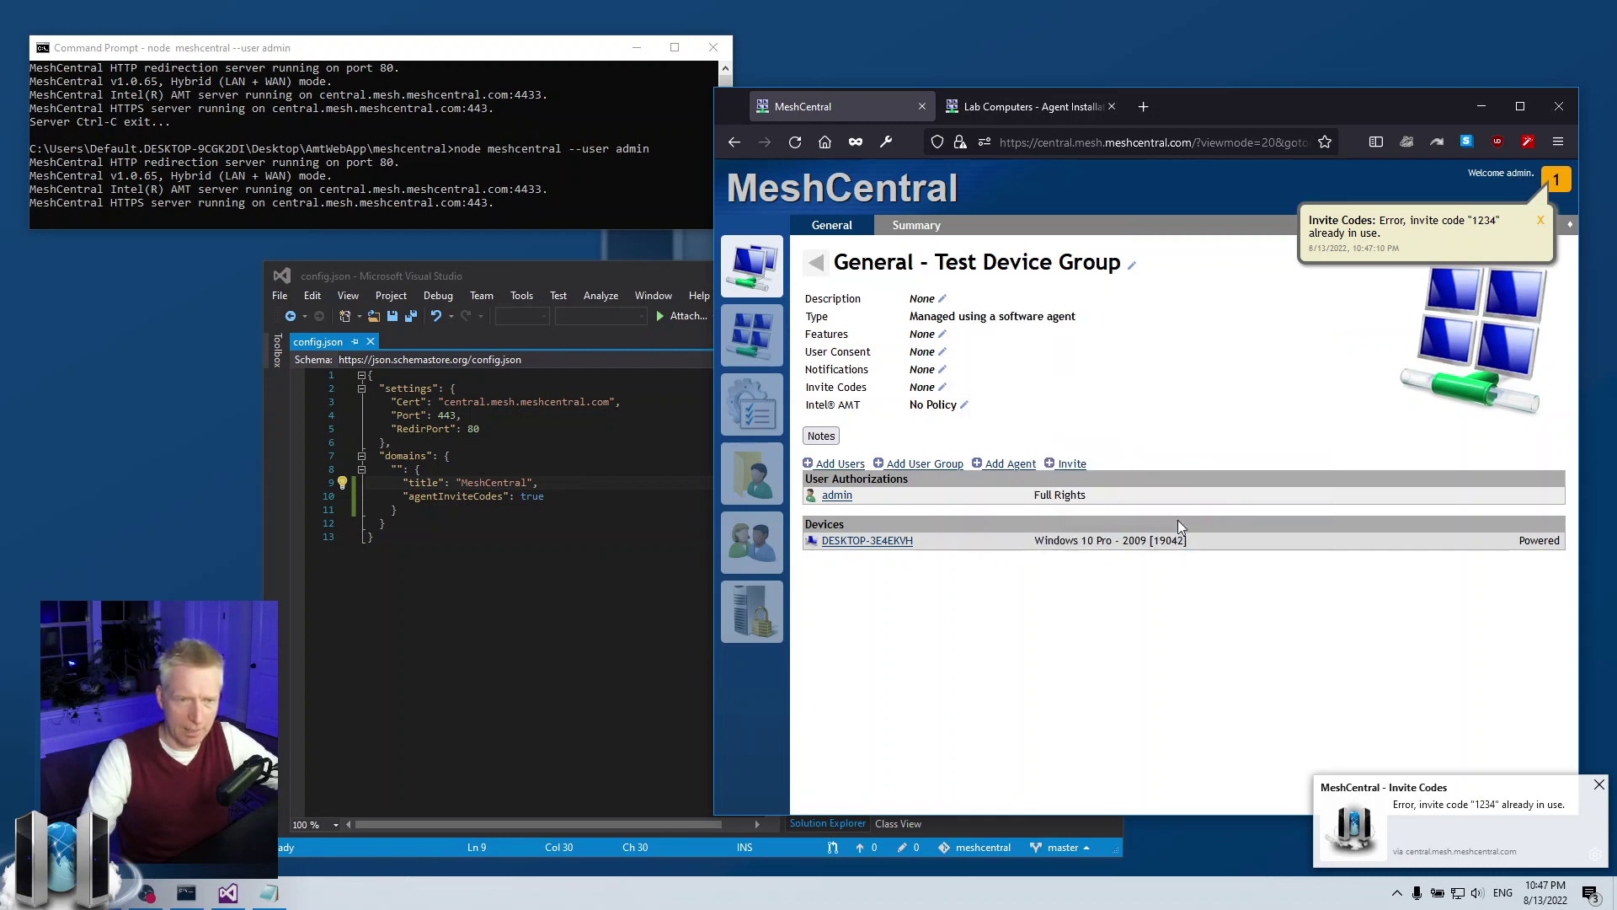
{"action": "left_click", "coordinate": [1058, 116]}
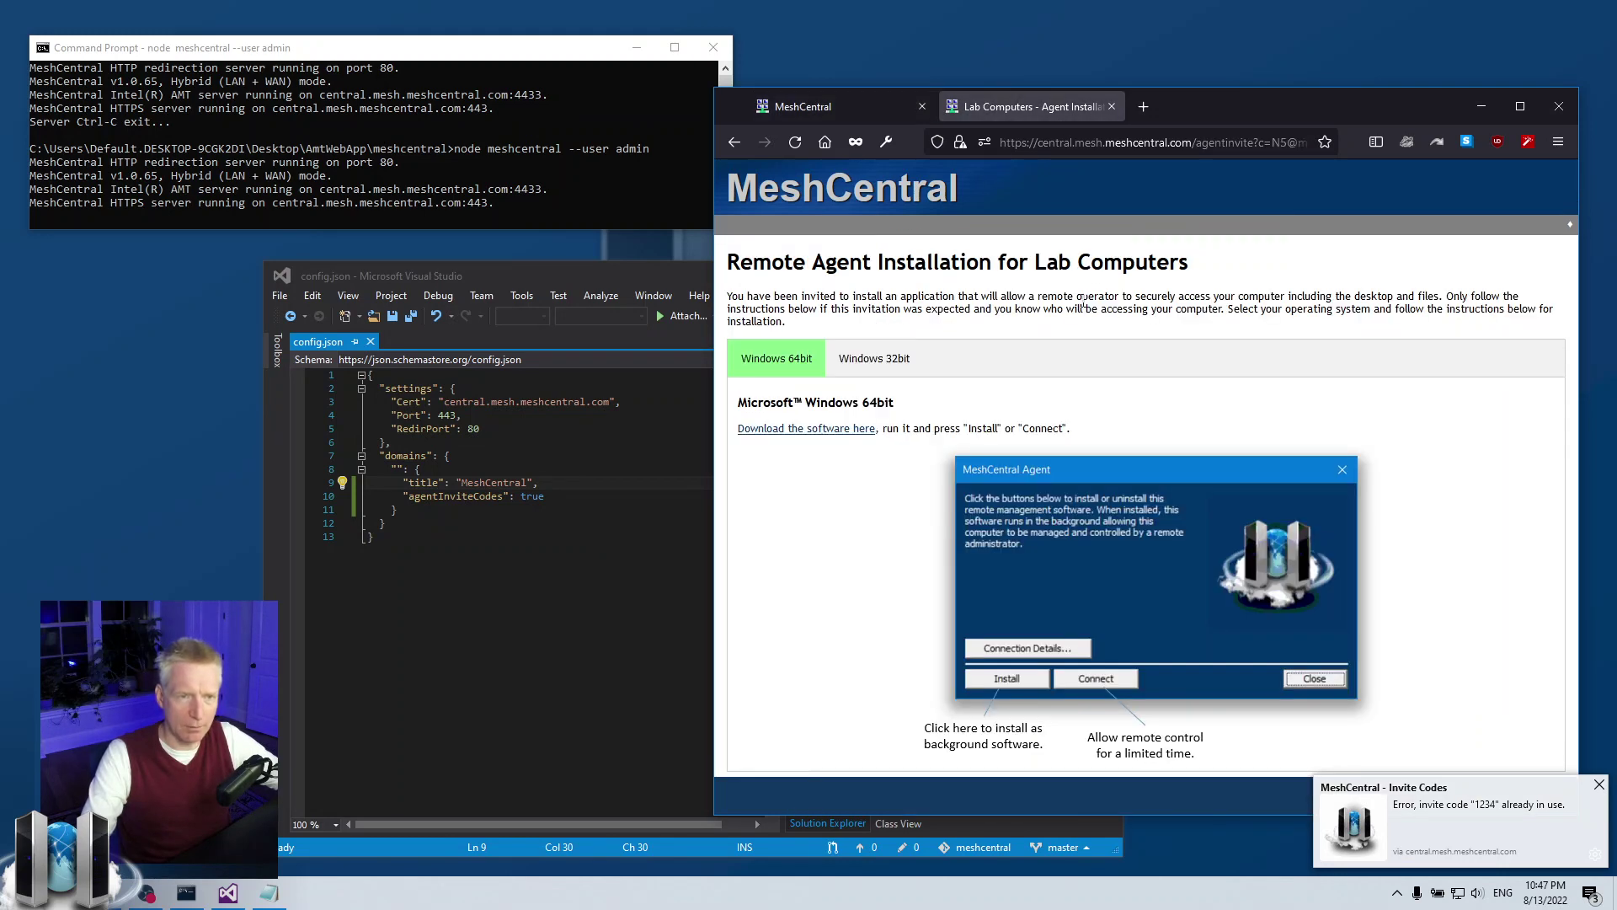
{"action": "left_click", "coordinate": [734, 142]}
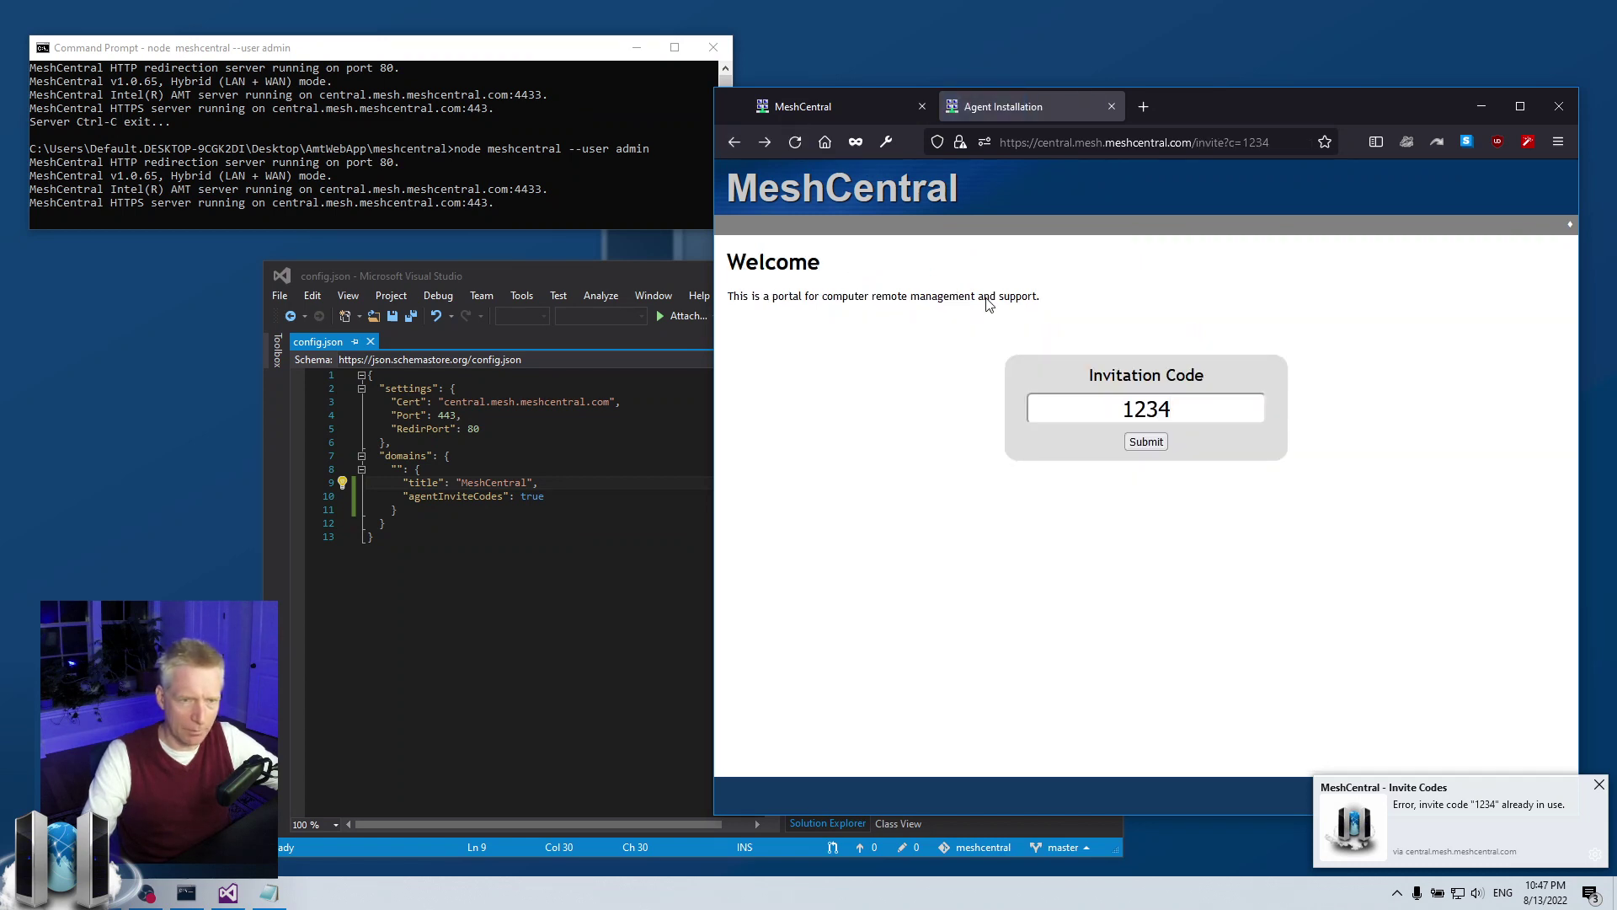
{"action": "left_click", "coordinate": [1184, 408]}
{"action": "key", "text": "ctrl+a"}
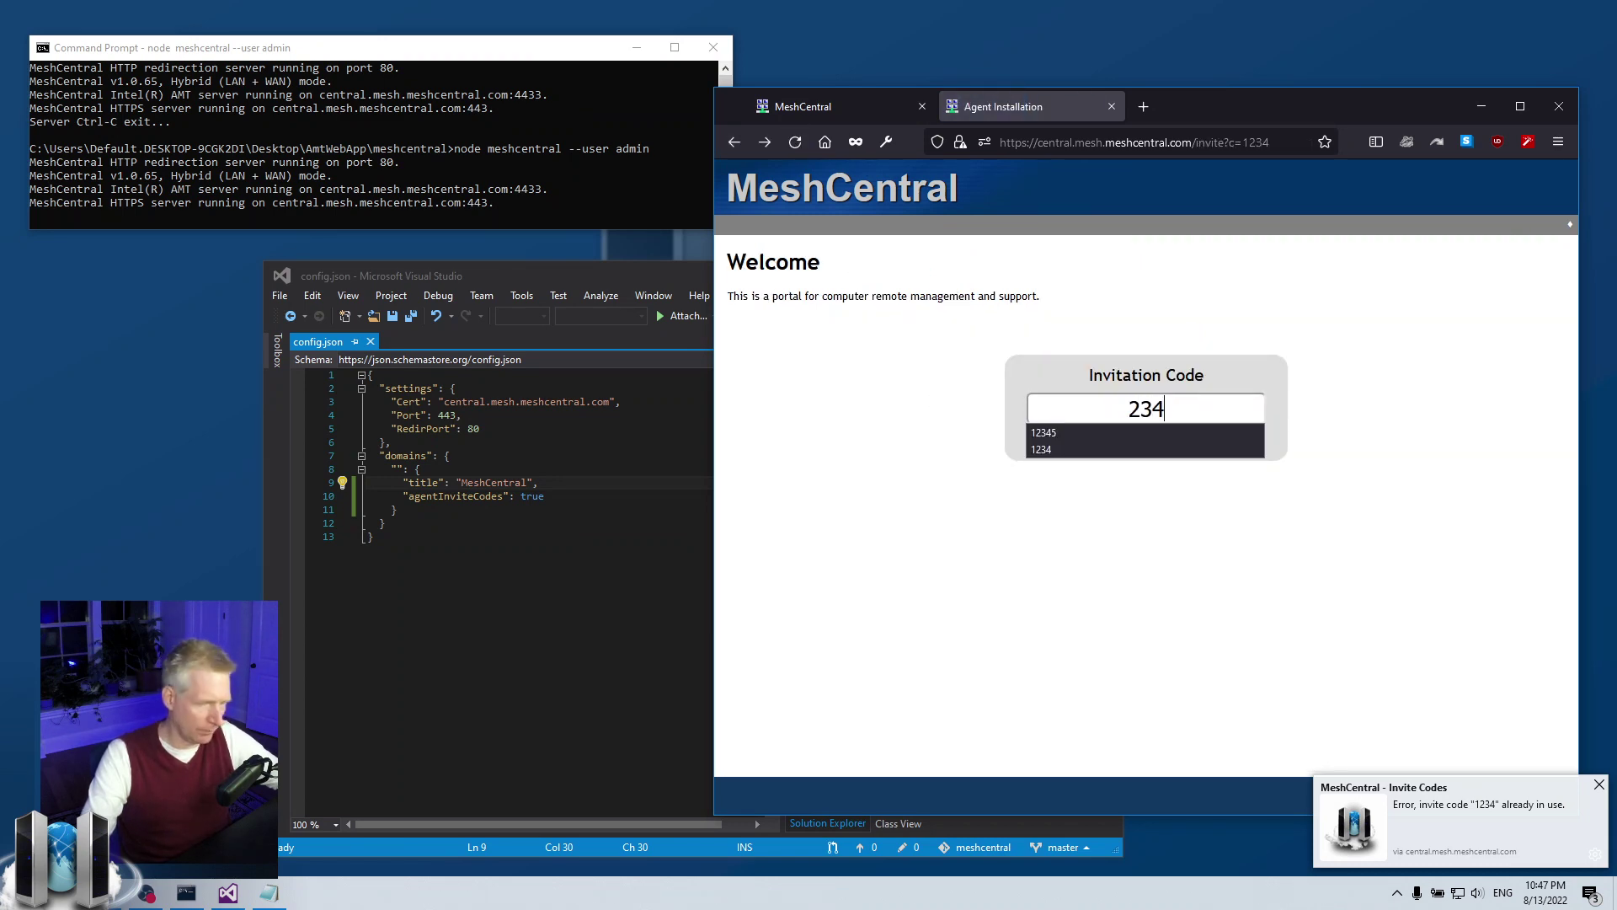
{"action": "left_click", "coordinate": [1159, 449]}
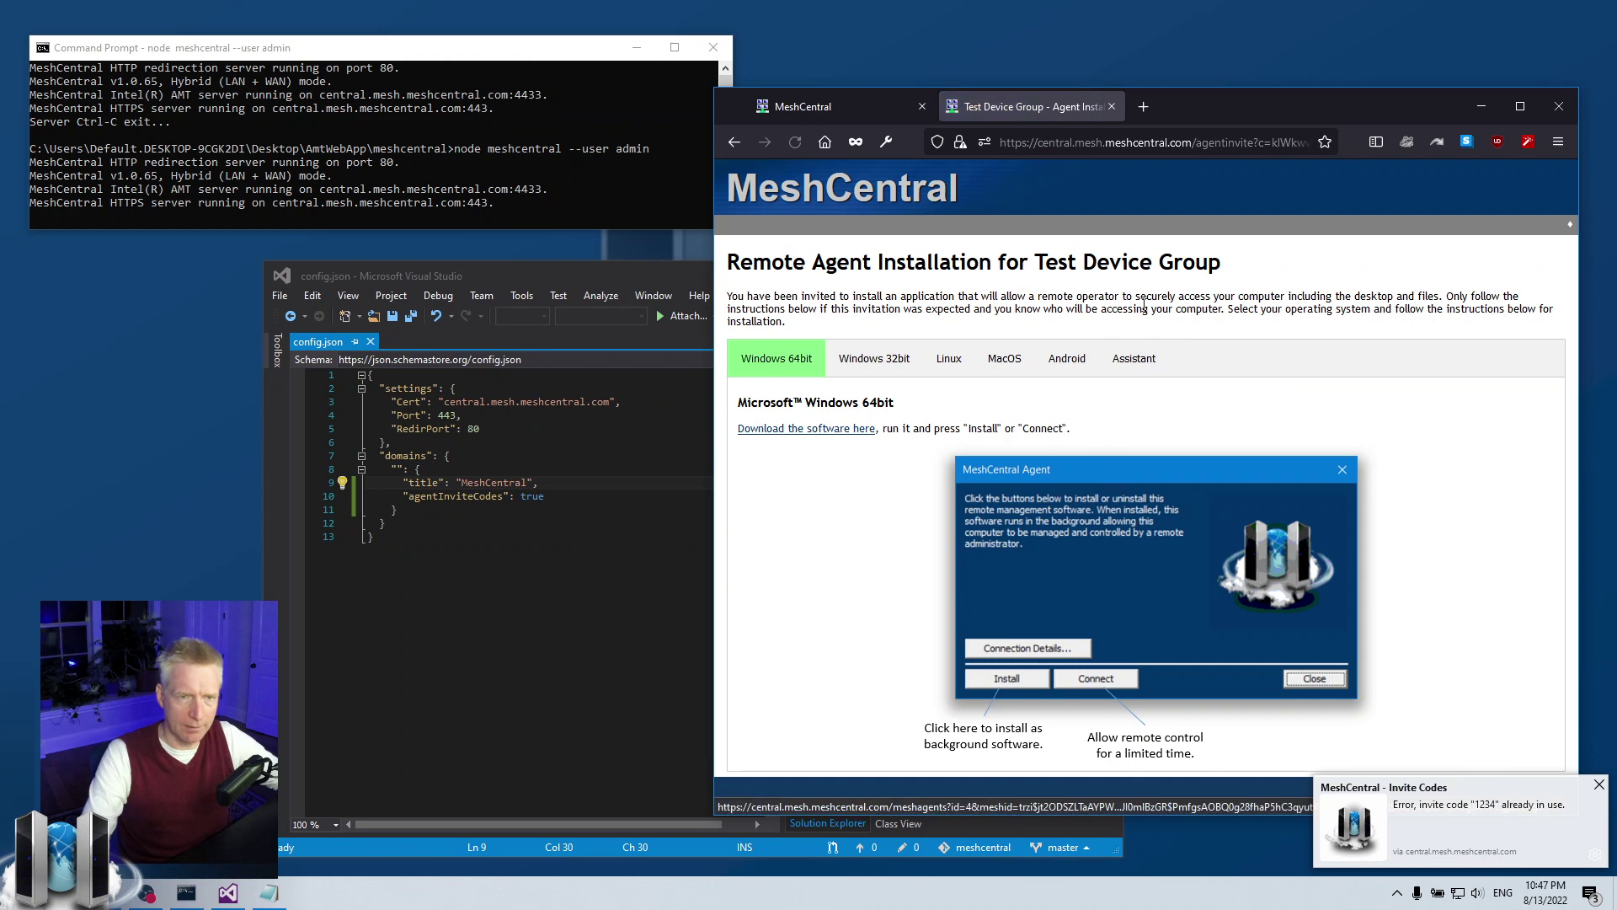
{"action": "left_click_drag", "start_coordinate": [1033, 262], "coordinate": [1272, 274]}
{"action": "left_click", "coordinate": [1272, 274]}
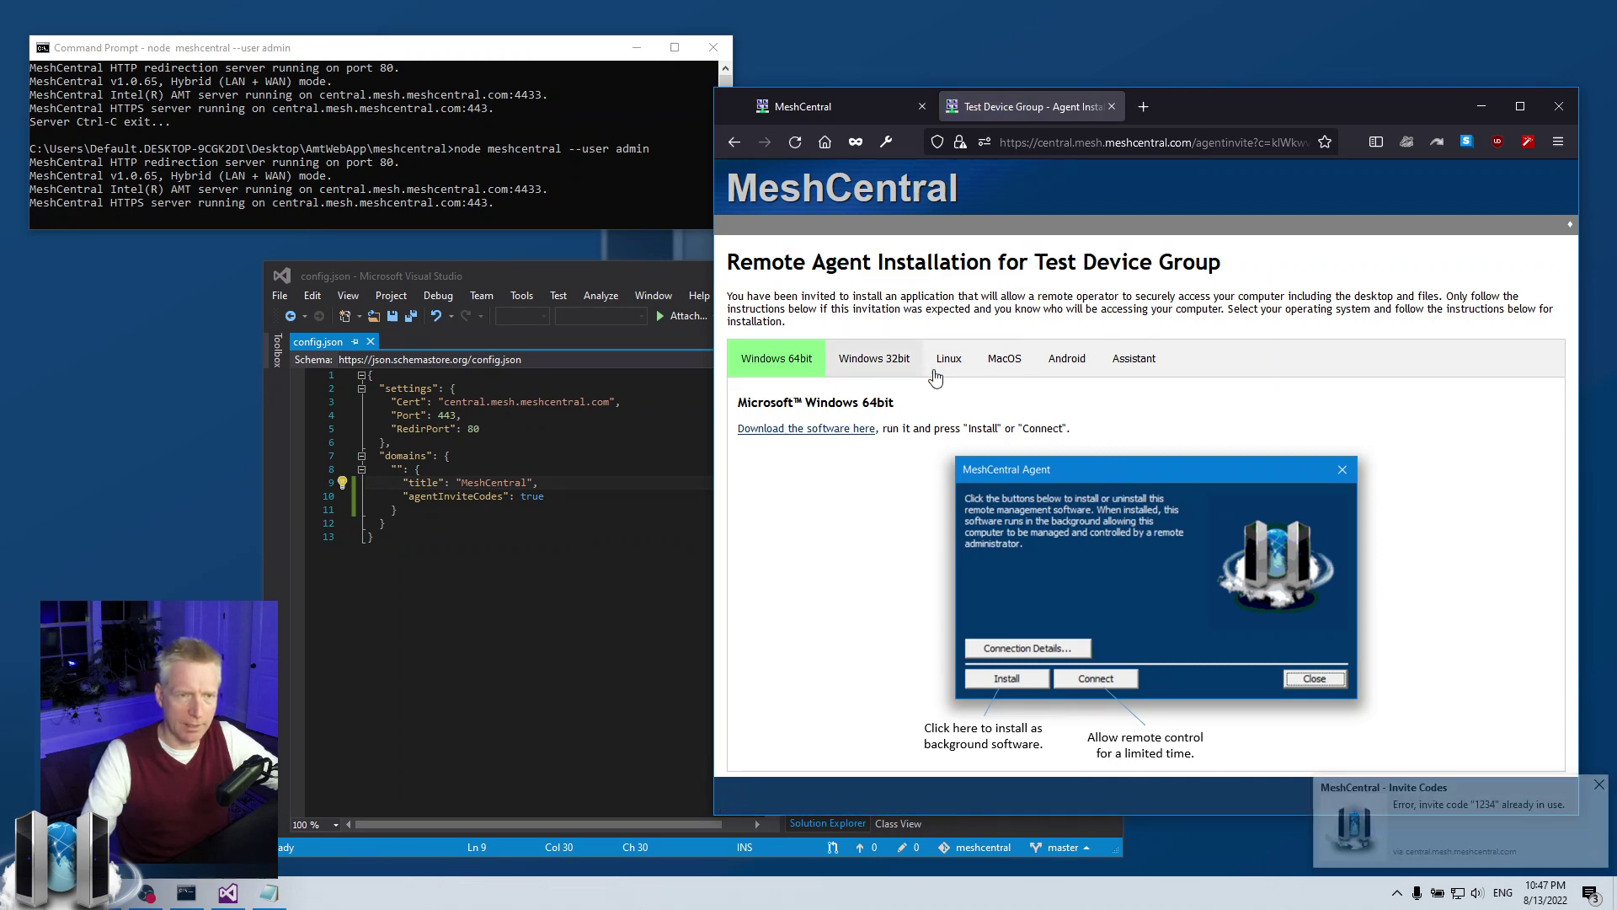
{"action": "mouse_move", "coordinate": [777, 360]}
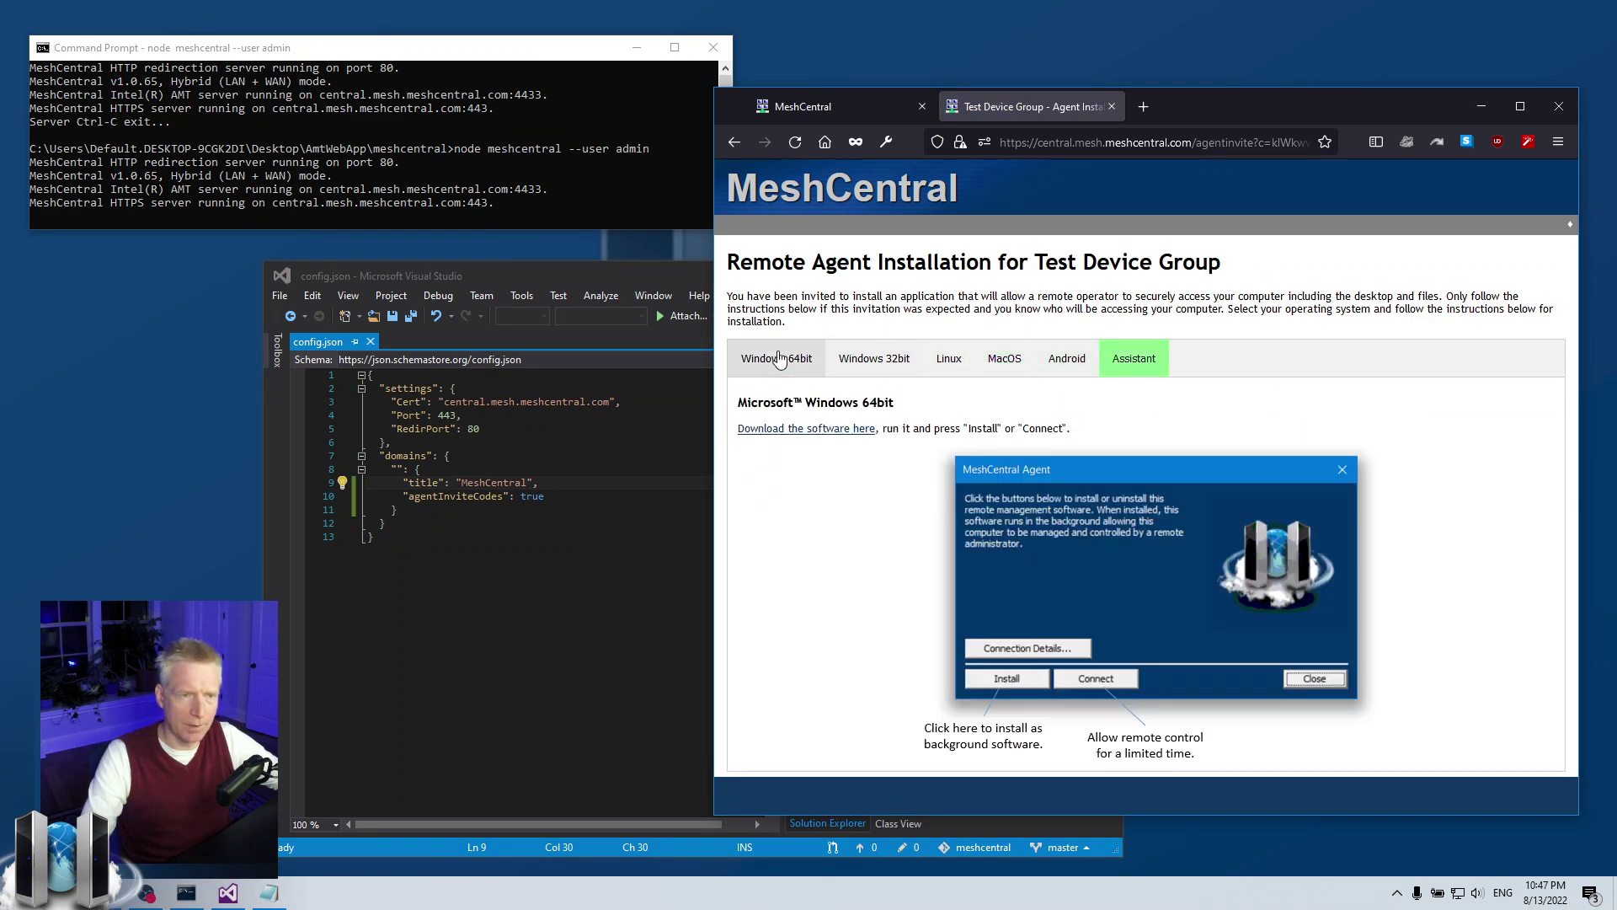
{"action": "left_click", "coordinate": [734, 142]}
{"action": "double_click", "coordinate": [1247, 409]}
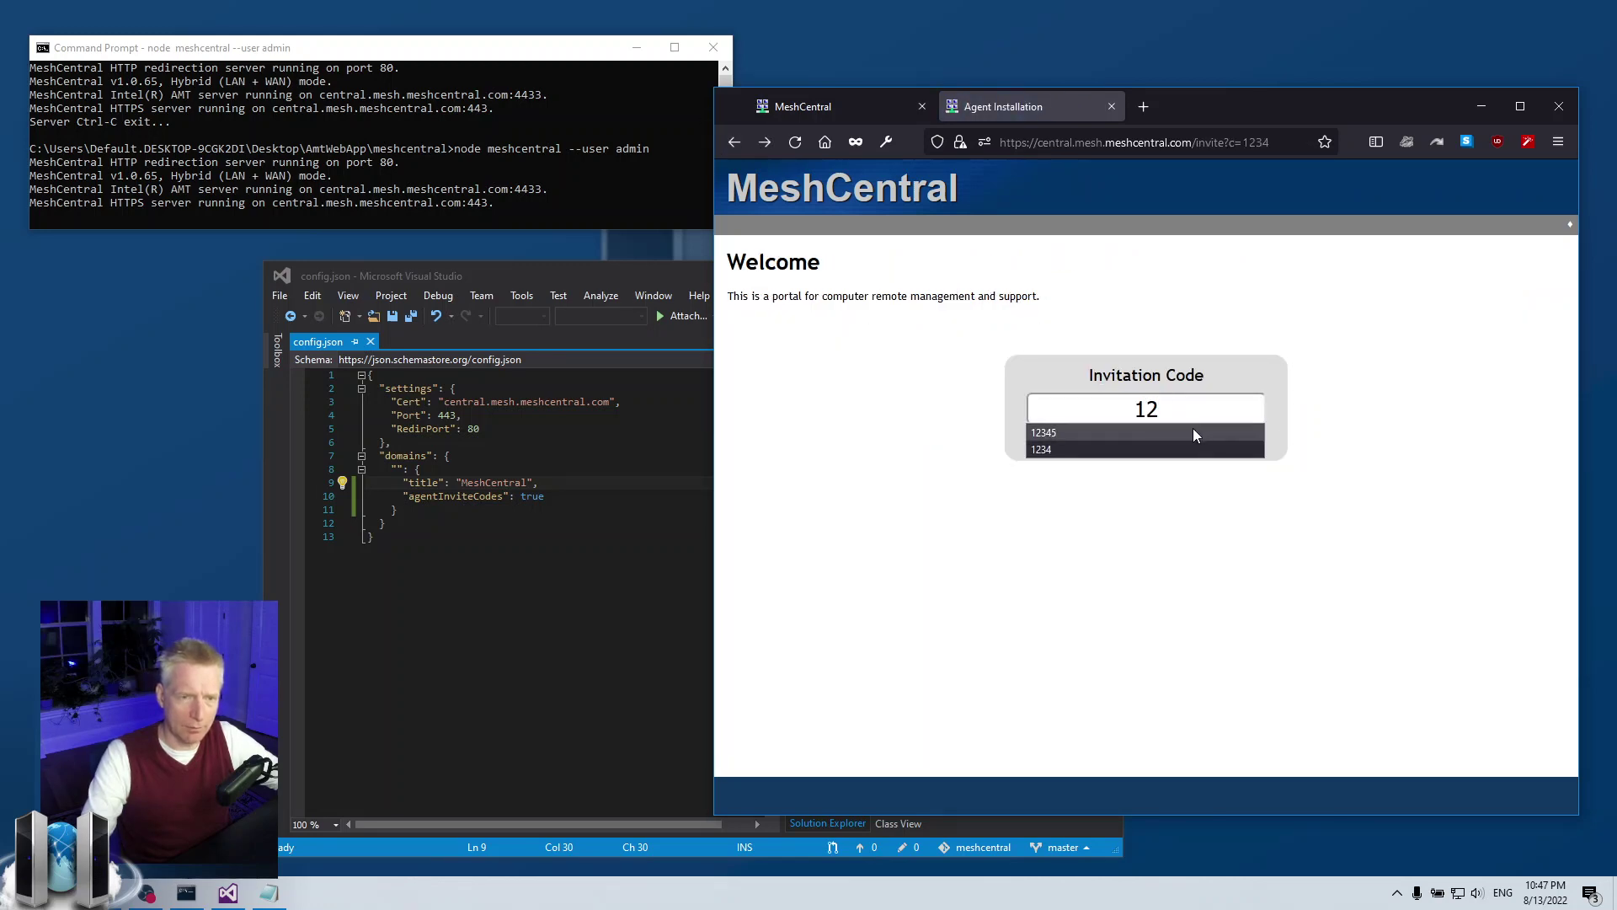
{"action": "left_click", "coordinate": [1148, 449]}
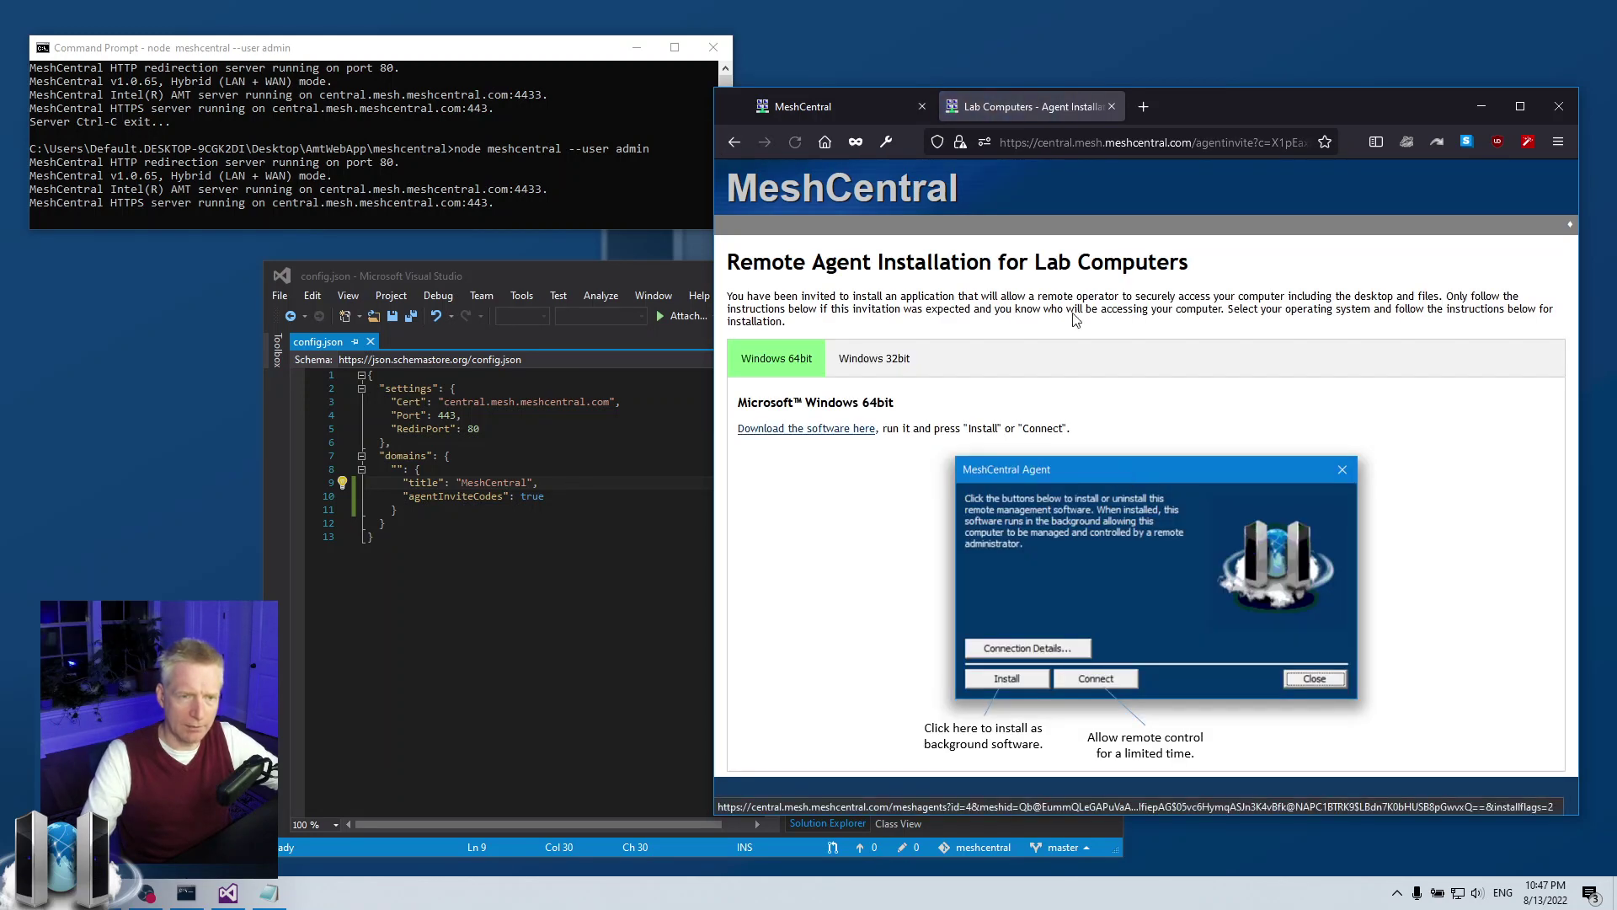
{"action": "left_click_drag", "start_coordinate": [1033, 259], "coordinate": [1192, 262]}
{"action": "left_click", "coordinate": [1261, 337]}
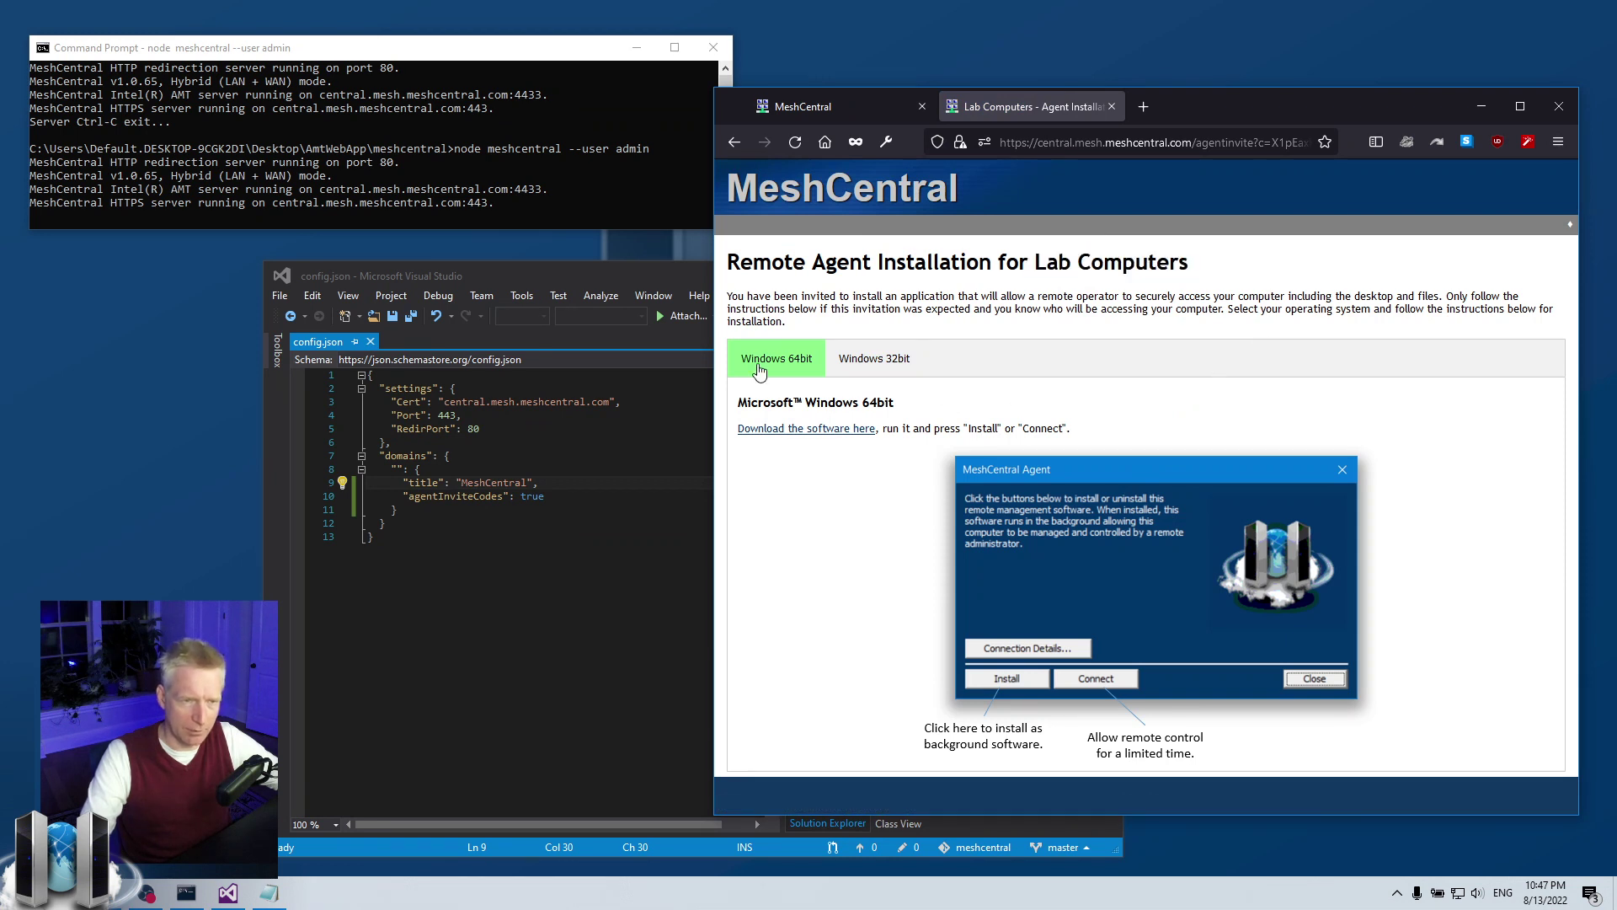